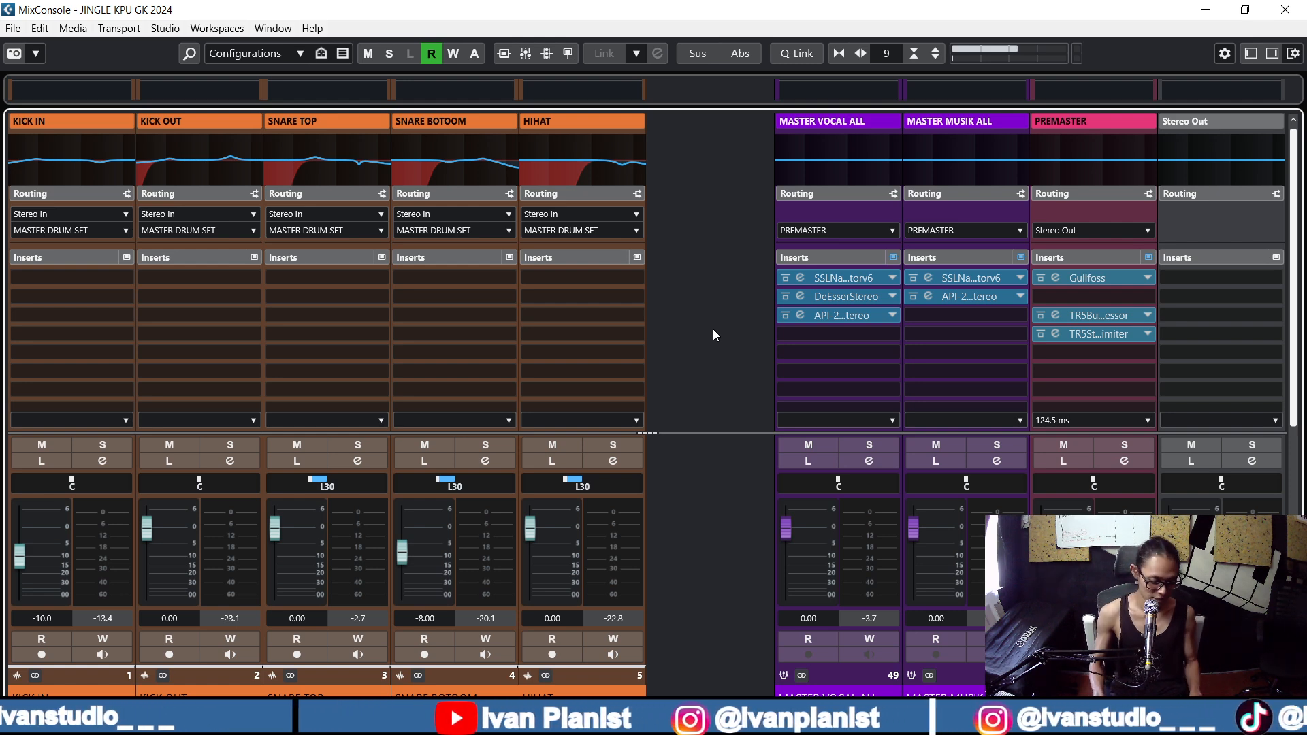
Step: Play the song from about bar 61 in the project window and look through the full track list
{"action": "key", "text": "F3"}
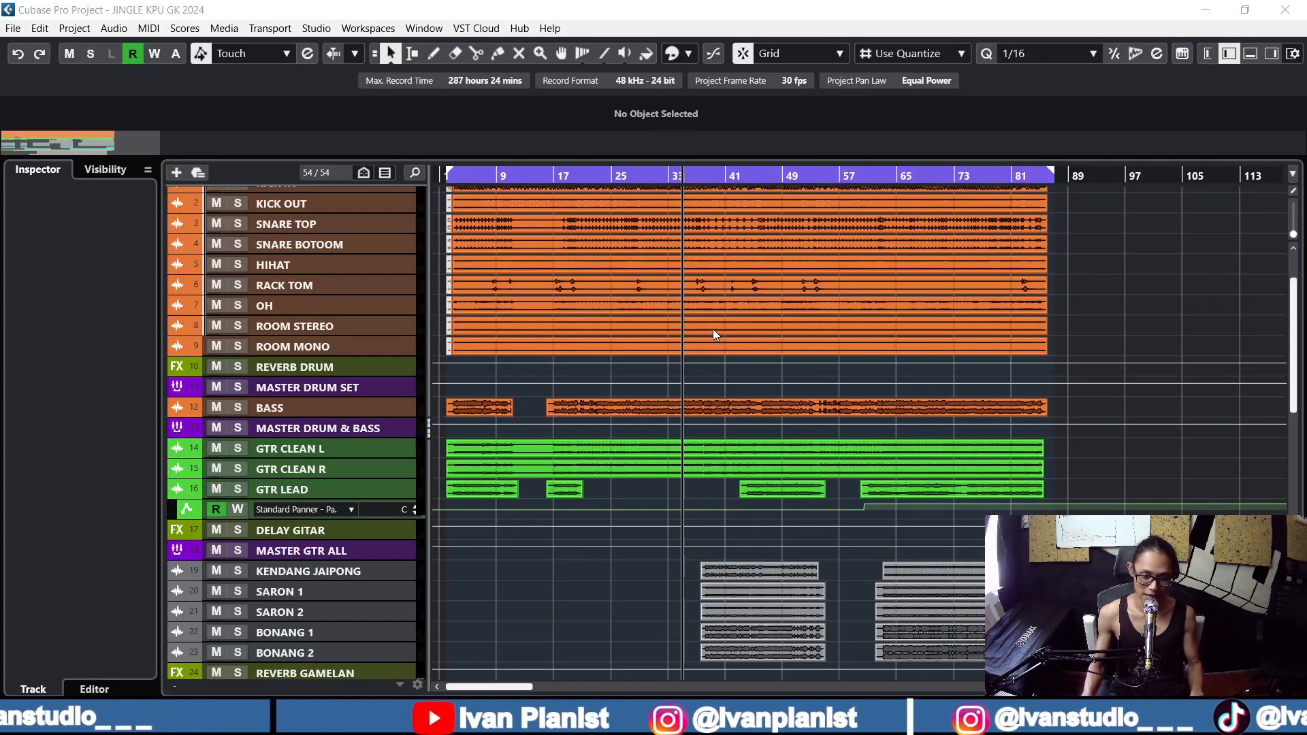
{"action": "left_click", "coordinate": [875, 176]}
{"action": "key", "text": "space"}
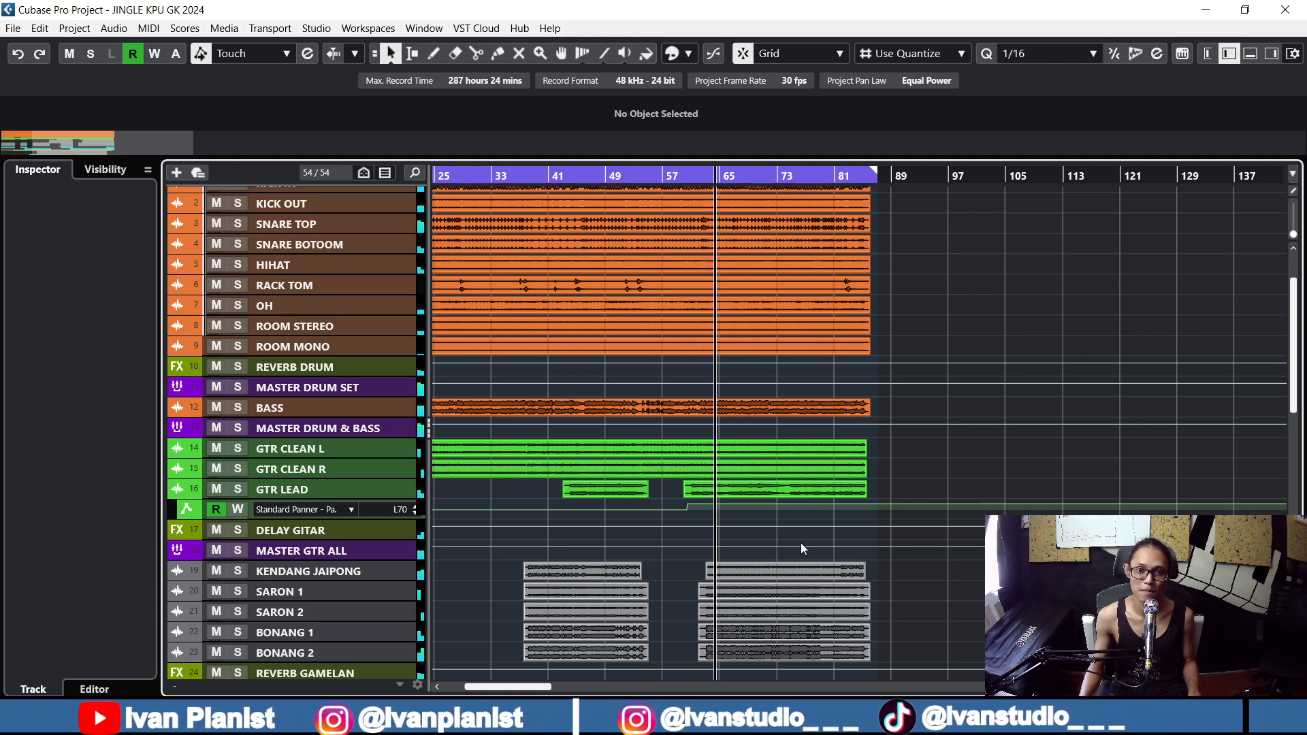
{"action": "scroll", "coordinate": [801, 542], "scroll_direction": "down", "scroll_amount": 6}
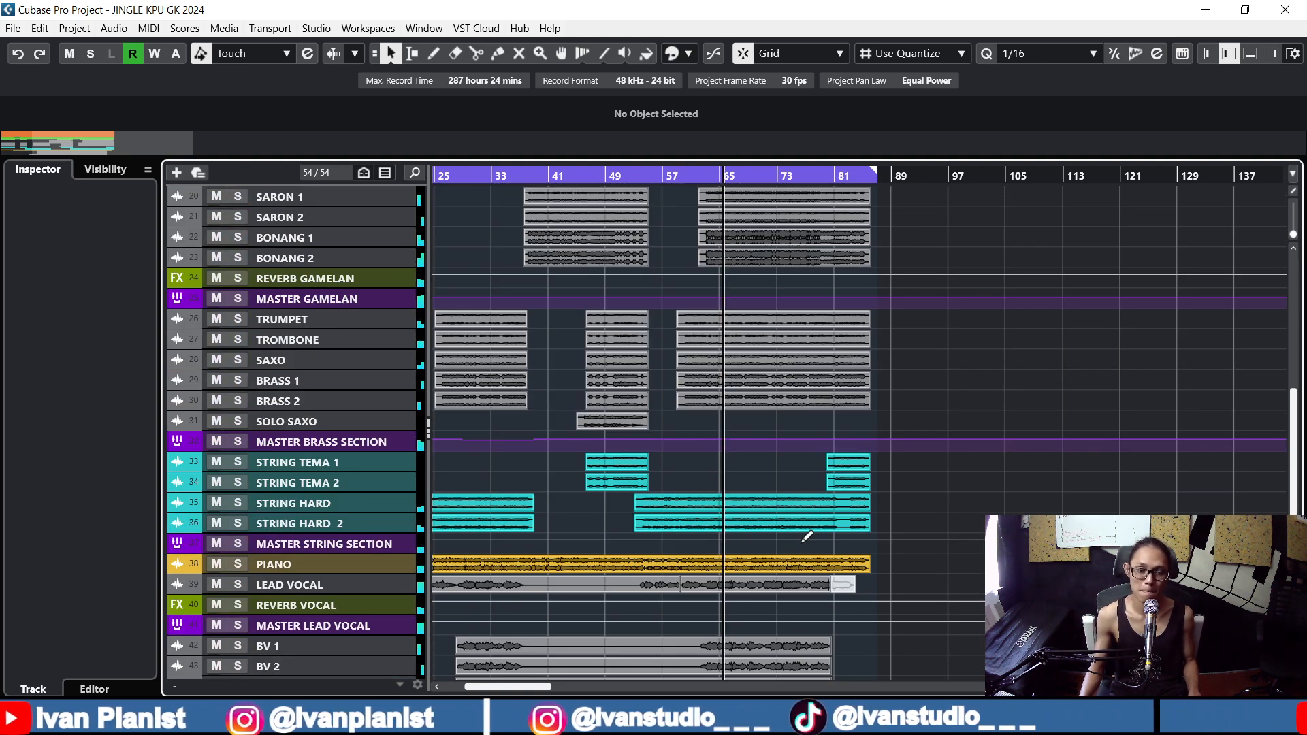
{"action": "scroll", "coordinate": [803, 541], "scroll_direction": "down", "scroll_amount": 5}
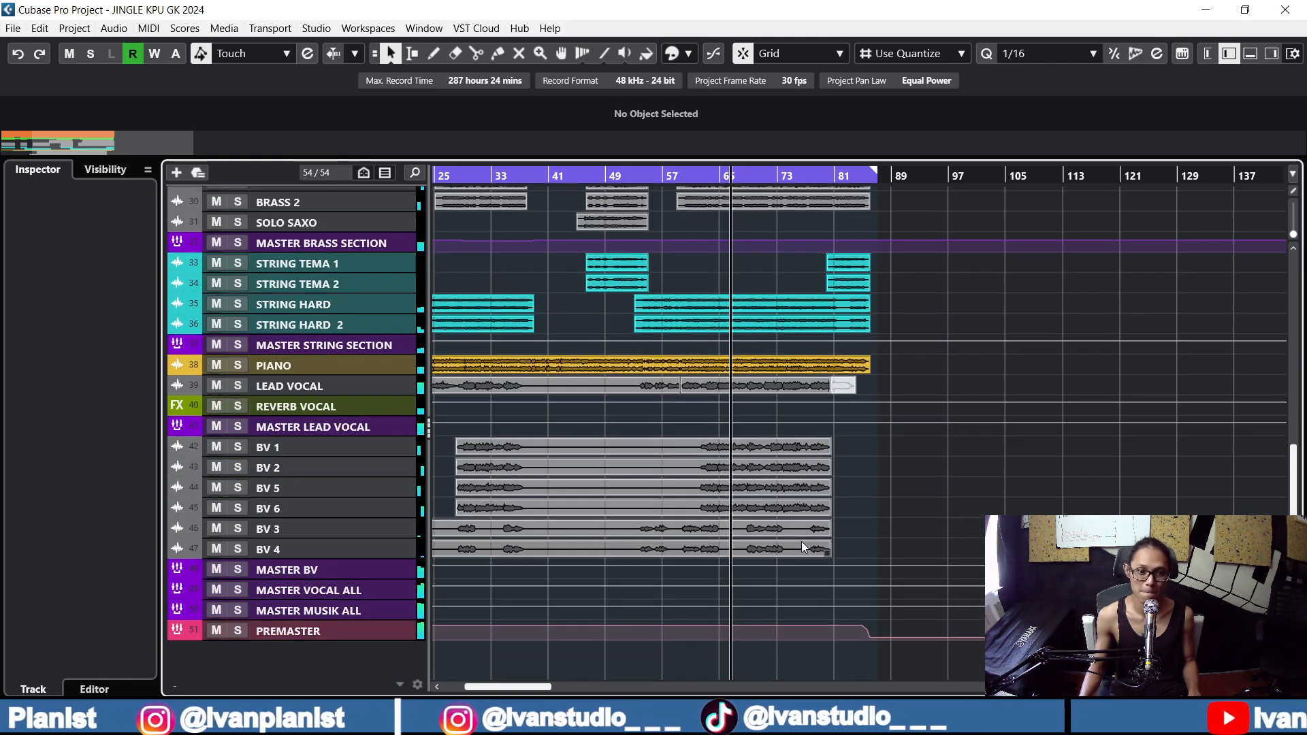
{"action": "scroll", "coordinate": [802, 541], "scroll_direction": "up", "scroll_amount": 5}
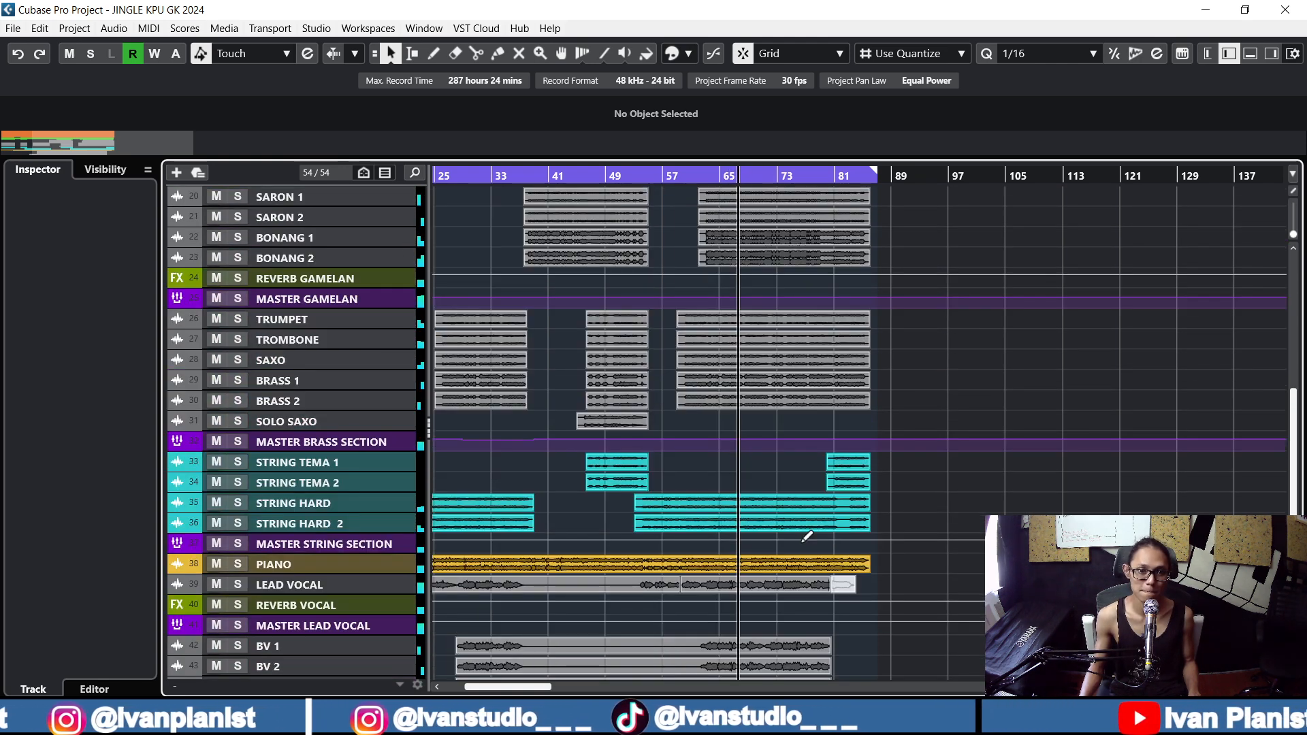
{"action": "scroll", "coordinate": [802, 541], "scroll_direction": "up", "scroll_amount": 9}
{"action": "scroll", "coordinate": [802, 542], "scroll_direction": "up", "scroll_amount": 2}
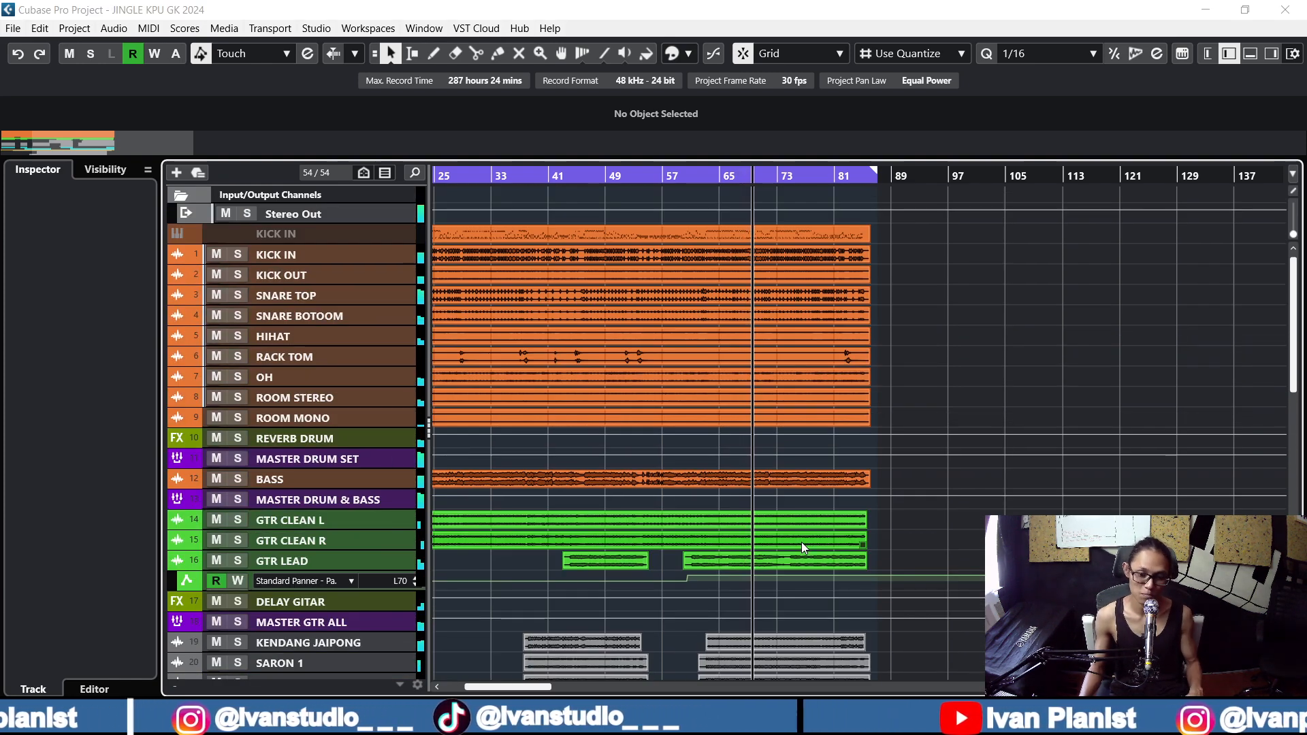
Step: Solo the MASTER VOCAL ALL bus, examine which tracks play through it in the project window, and release the solo
{"action": "key", "text": "F3"}
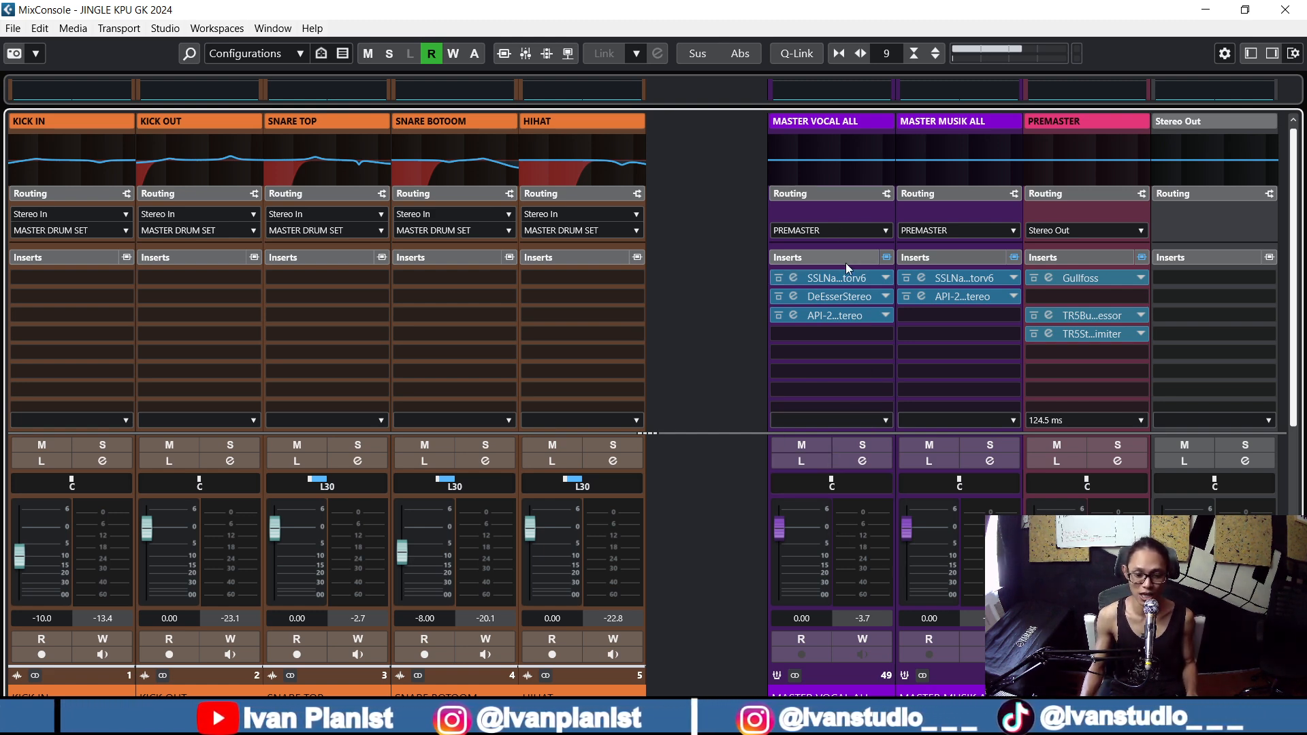
{"action": "left_click", "coordinate": [864, 444]}
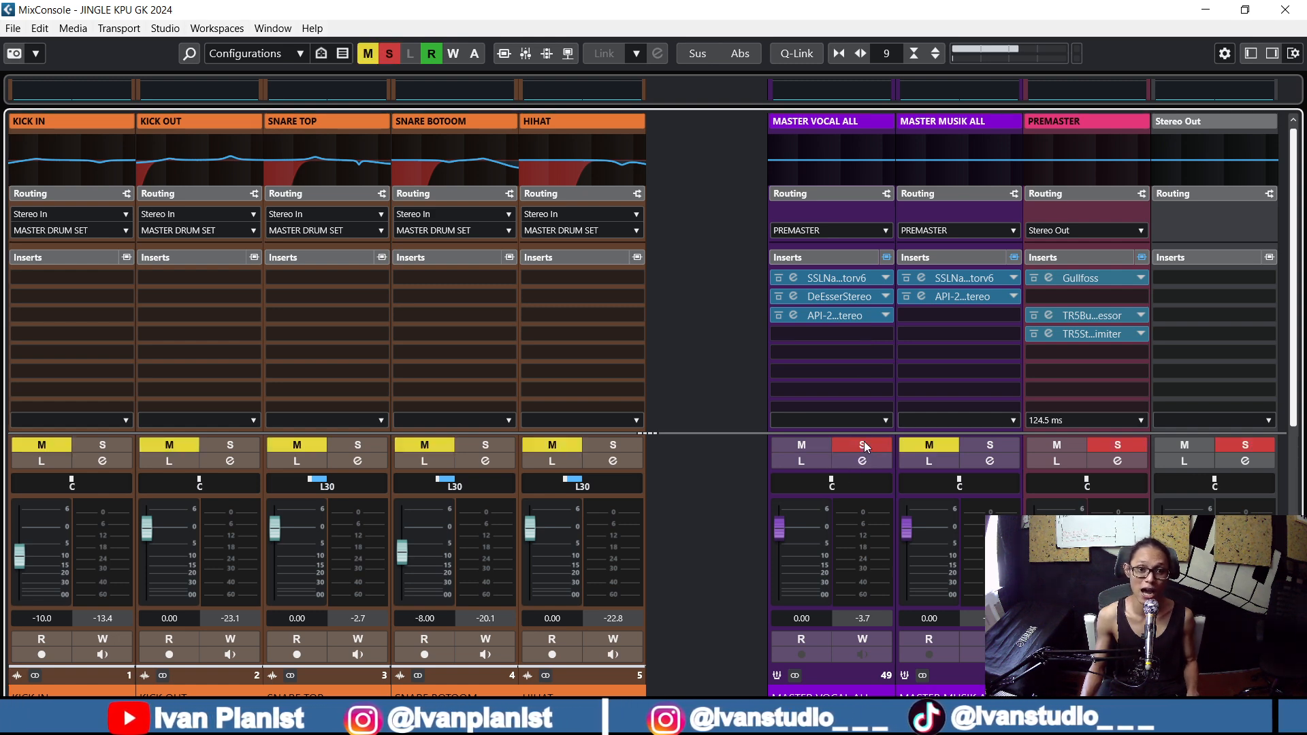
{"action": "key", "text": "space"}
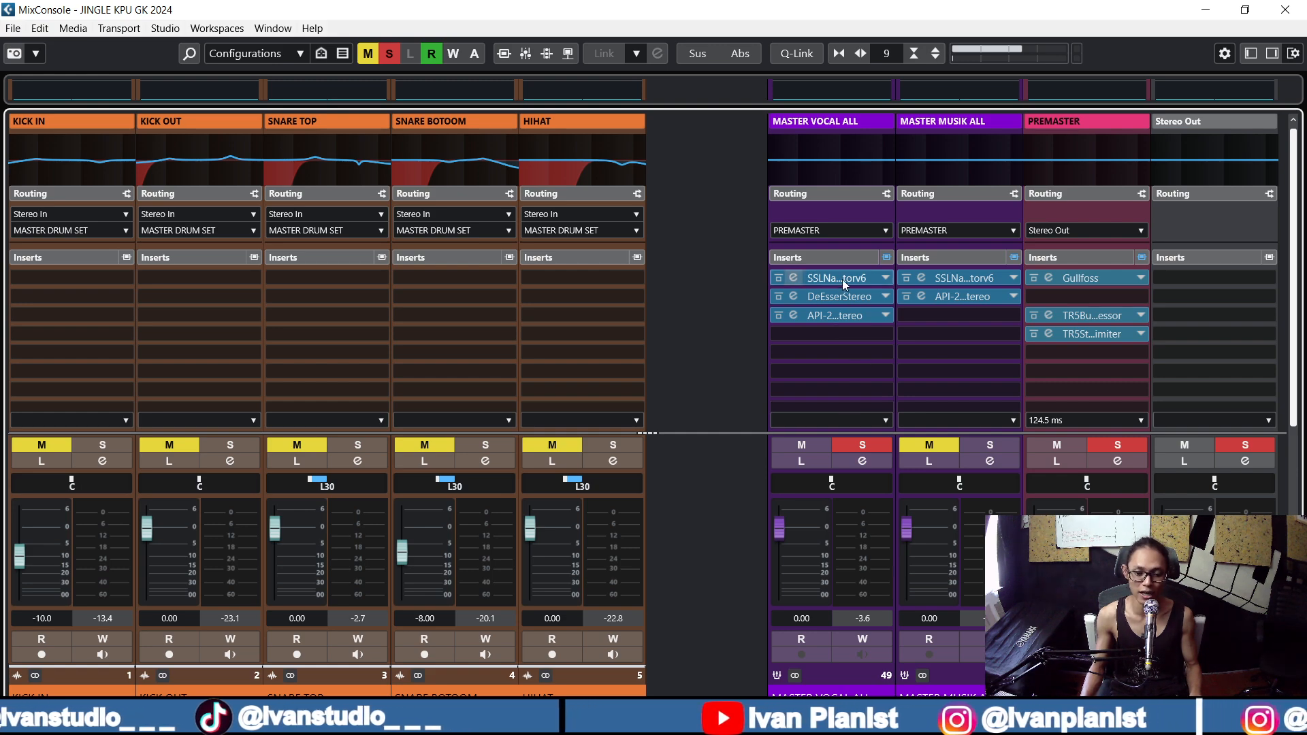
{"action": "key", "text": "F3"}
{"action": "scroll", "coordinate": [534, 394], "scroll_direction": "down", "scroll_amount": 10}
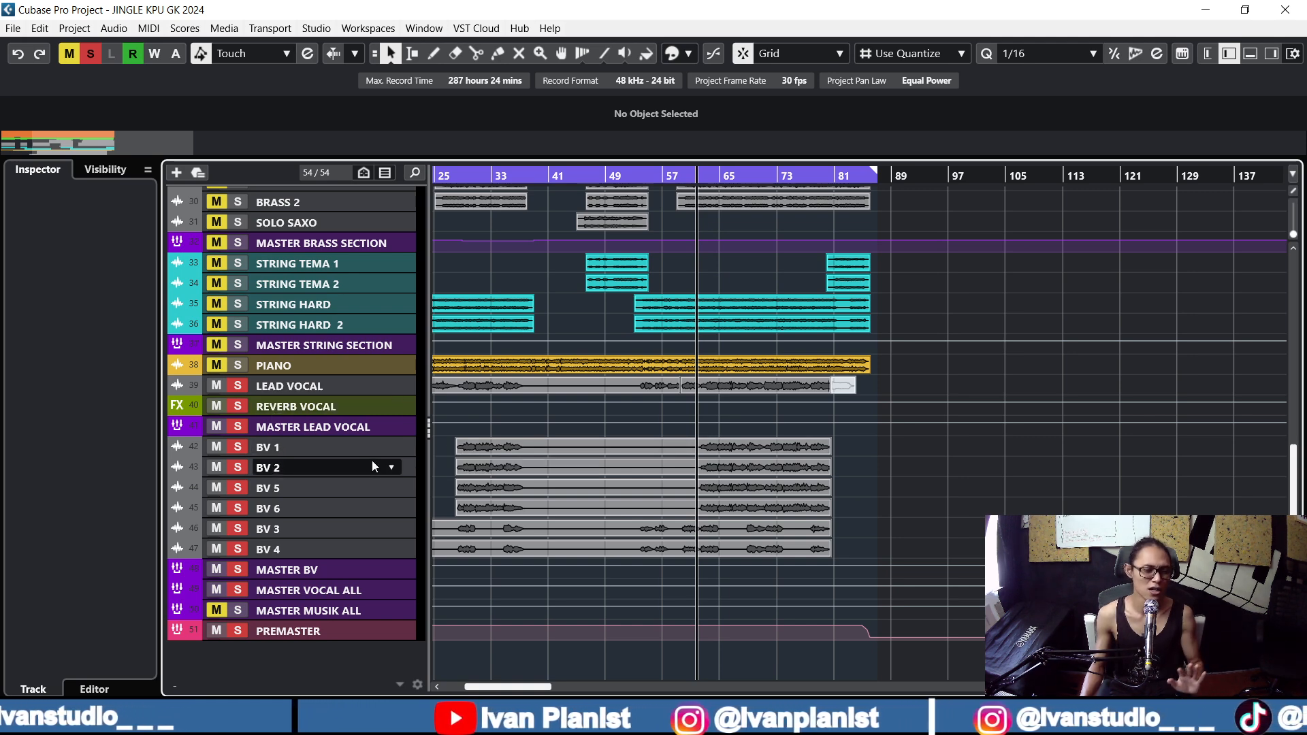
{"action": "key", "text": "space"}
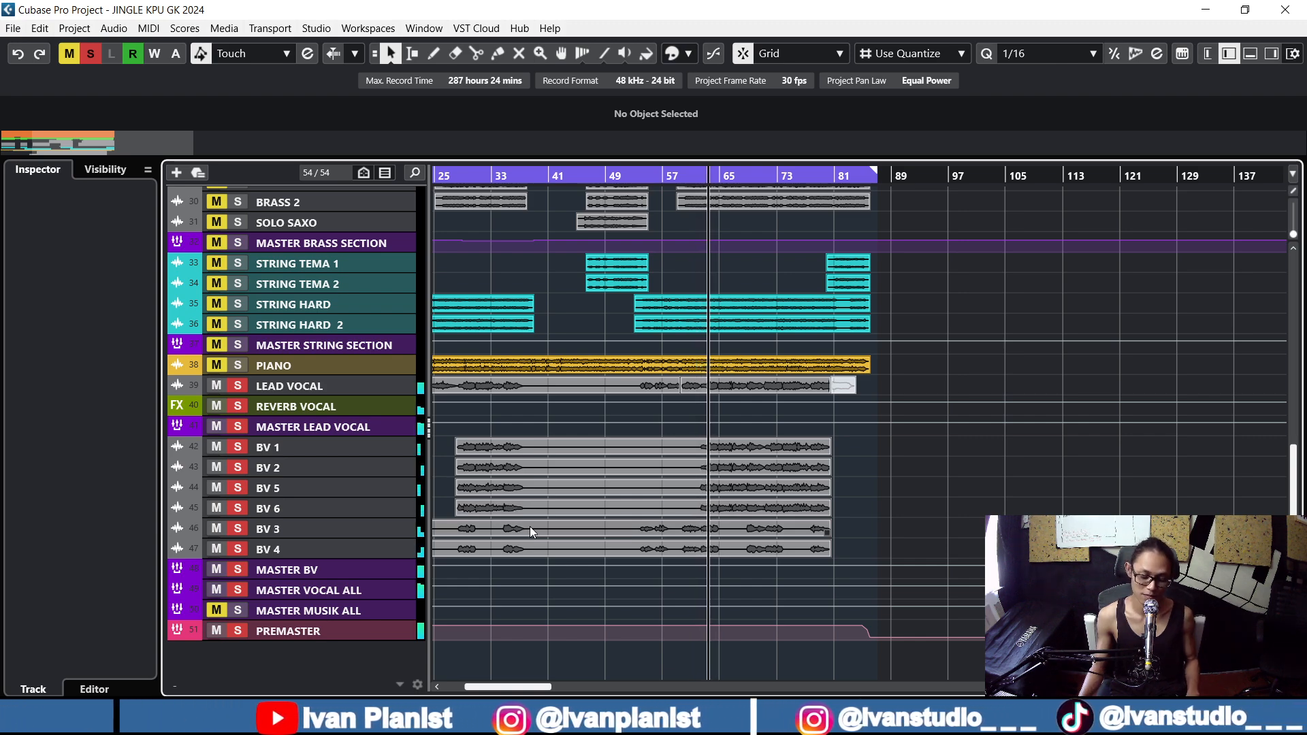
{"action": "key", "text": "F3"}
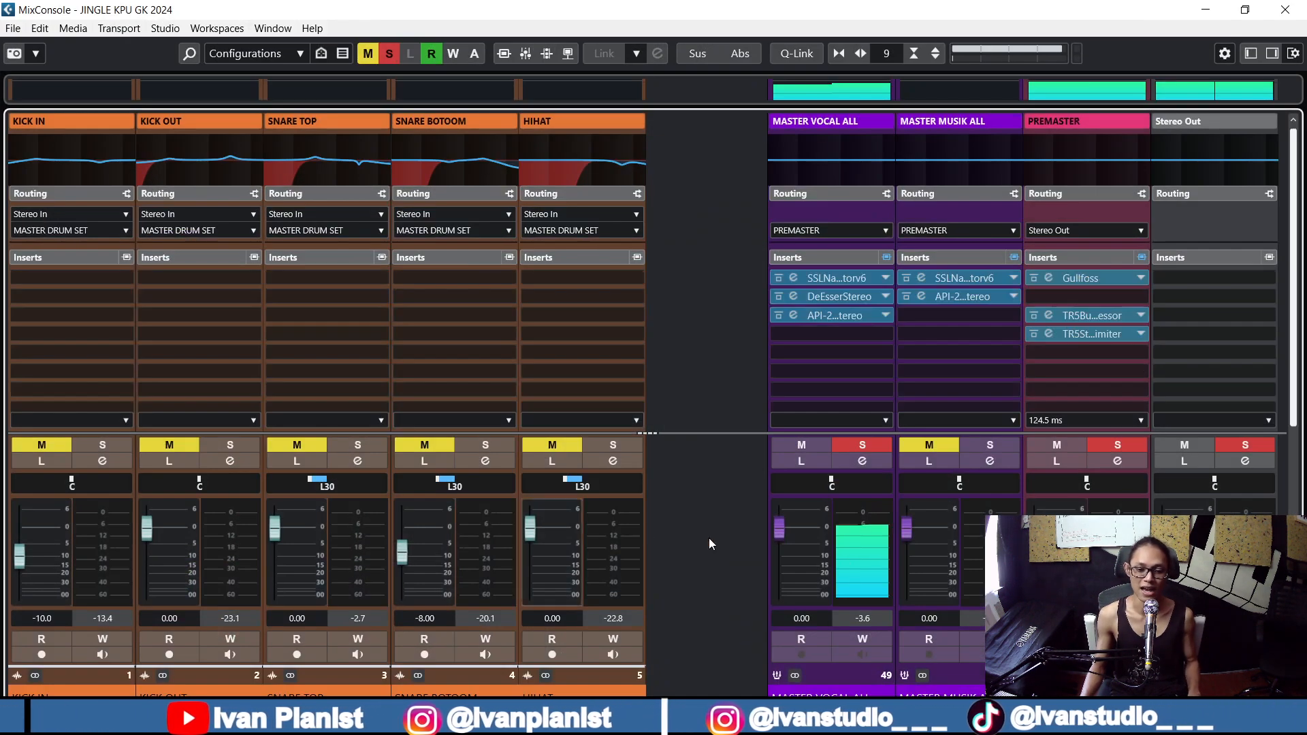
{"action": "left_click", "coordinate": [863, 446]}
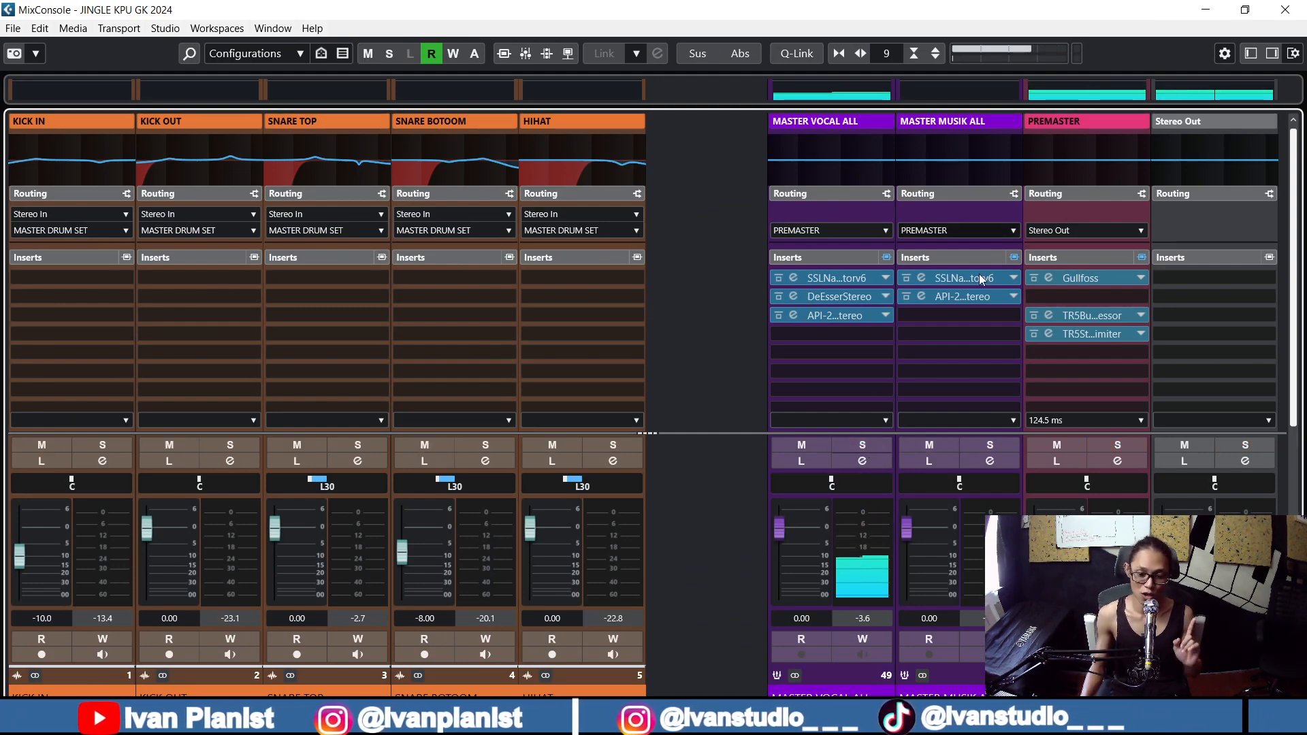
Step: Solo the MASTER MUSIK ALL bus, examine which instrument tracks play through it in the project window, and release the solo
{"action": "left_click", "coordinate": [997, 445]}
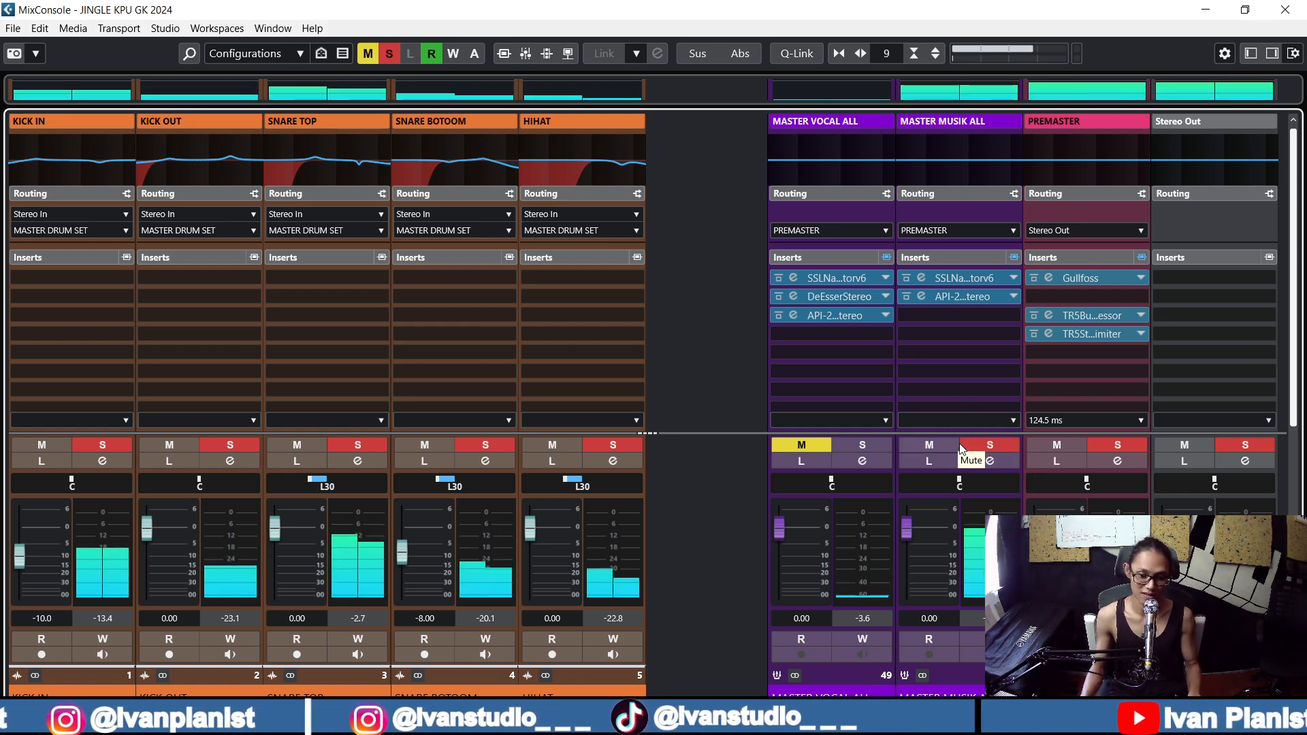
{"action": "key", "text": "F3"}
{"action": "scroll", "coordinate": [766, 459], "scroll_direction": "up", "scroll_amount": 10}
{"action": "scroll", "coordinate": [306, 354], "scroll_direction": "up", "scroll_amount": 5}
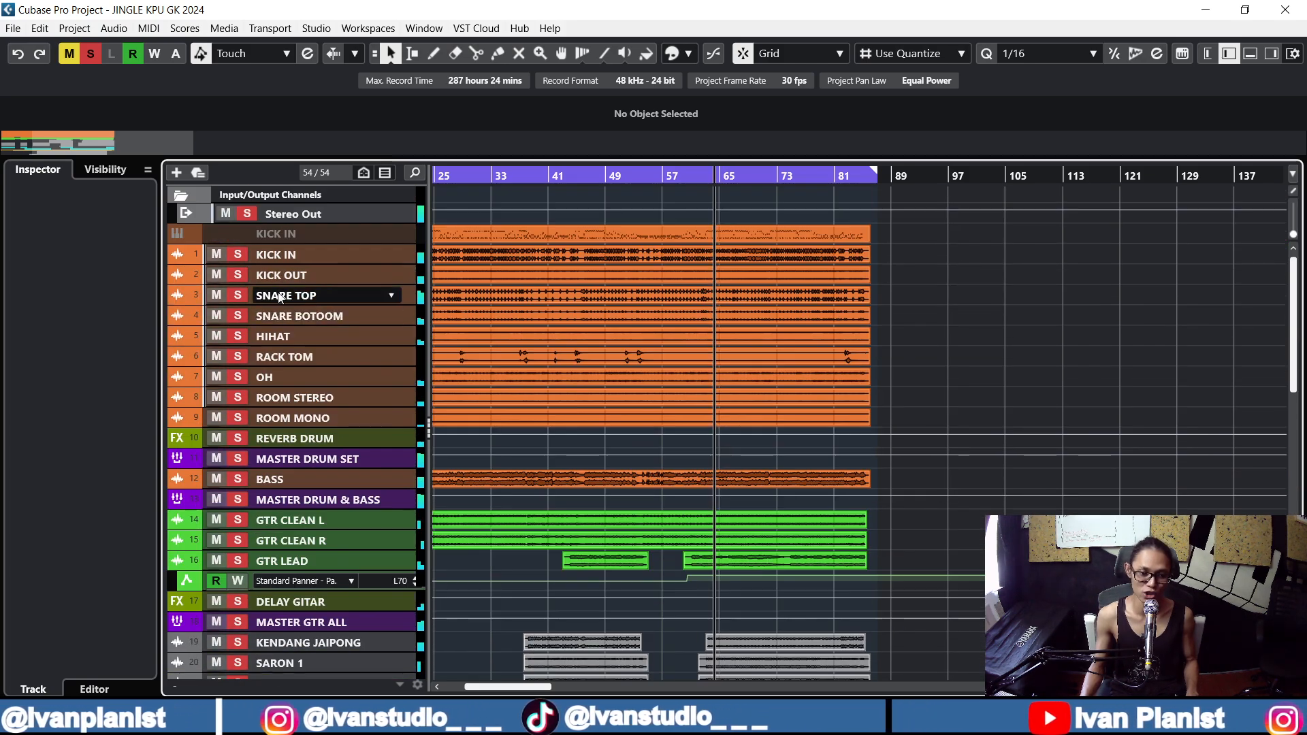
{"action": "scroll", "coordinate": [279, 269], "scroll_direction": "down", "scroll_amount": 5}
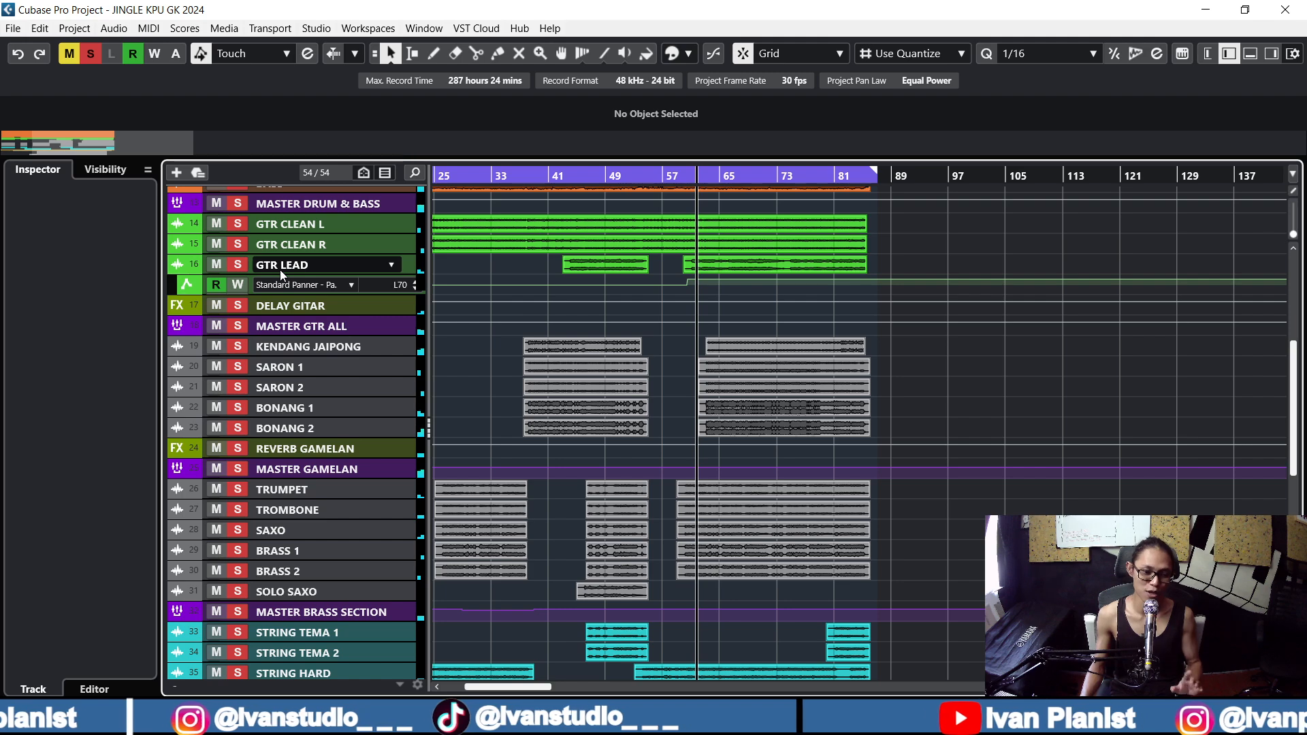
{"action": "scroll", "coordinate": [279, 269], "scroll_direction": "down", "scroll_amount": 3}
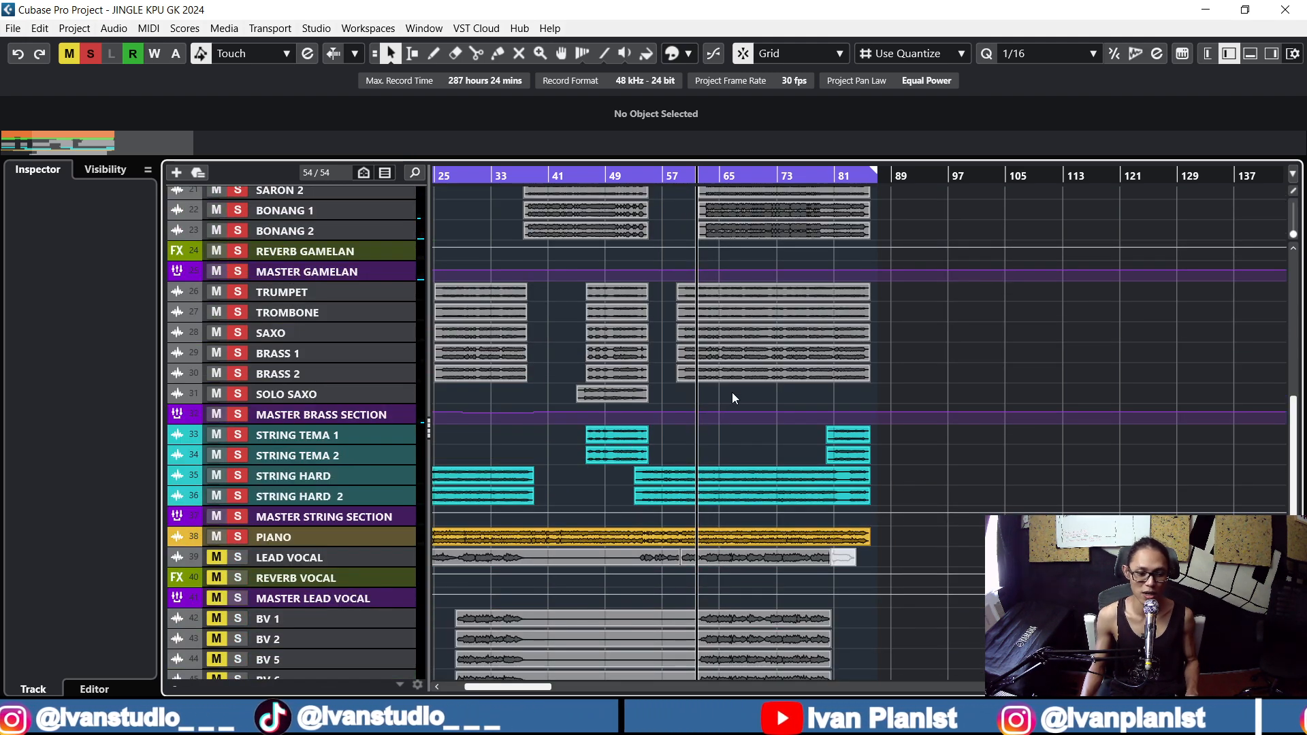
{"action": "scroll", "coordinate": [354, 427], "scroll_direction": "down", "scroll_amount": 3}
{"action": "scroll", "coordinate": [361, 324], "scroll_direction": "up", "scroll_amount": 2}
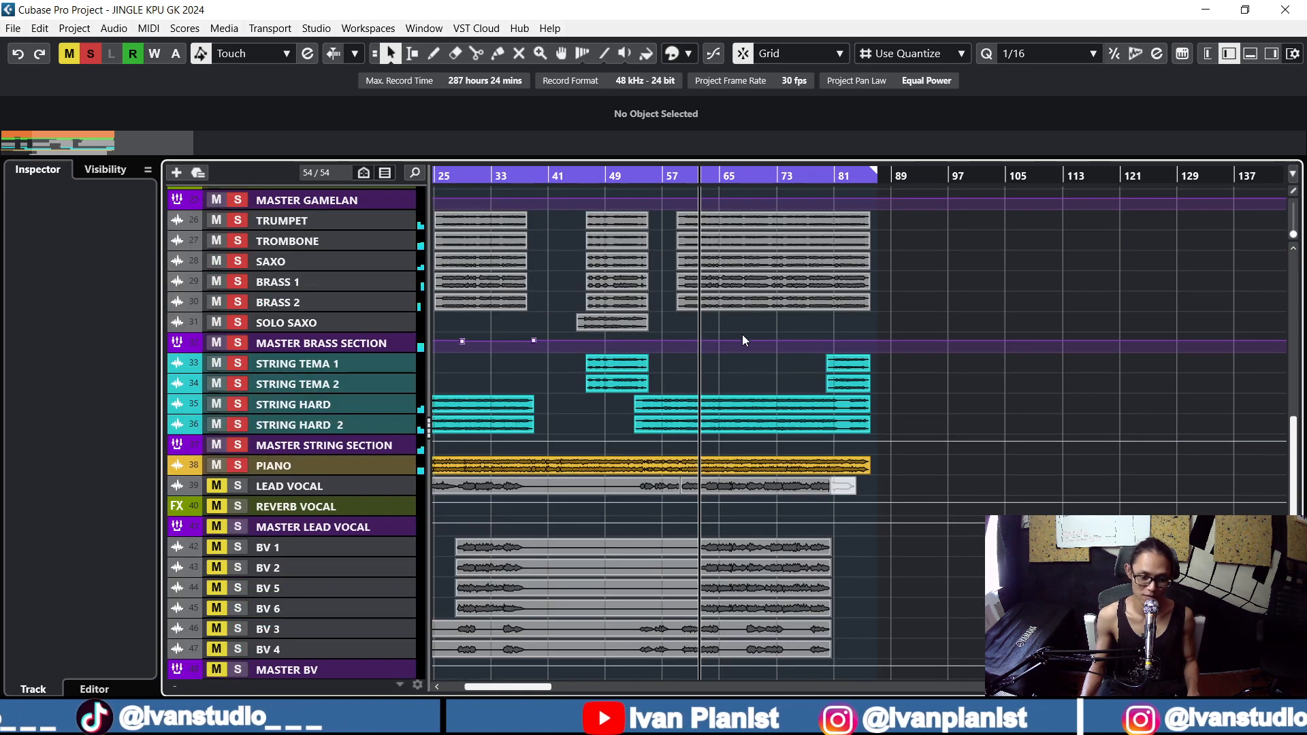
{"action": "scroll", "coordinate": [742, 333], "scroll_direction": "up", "scroll_amount": 8}
{"action": "scroll", "coordinate": [745, 336], "scroll_direction": "up", "scroll_amount": 1}
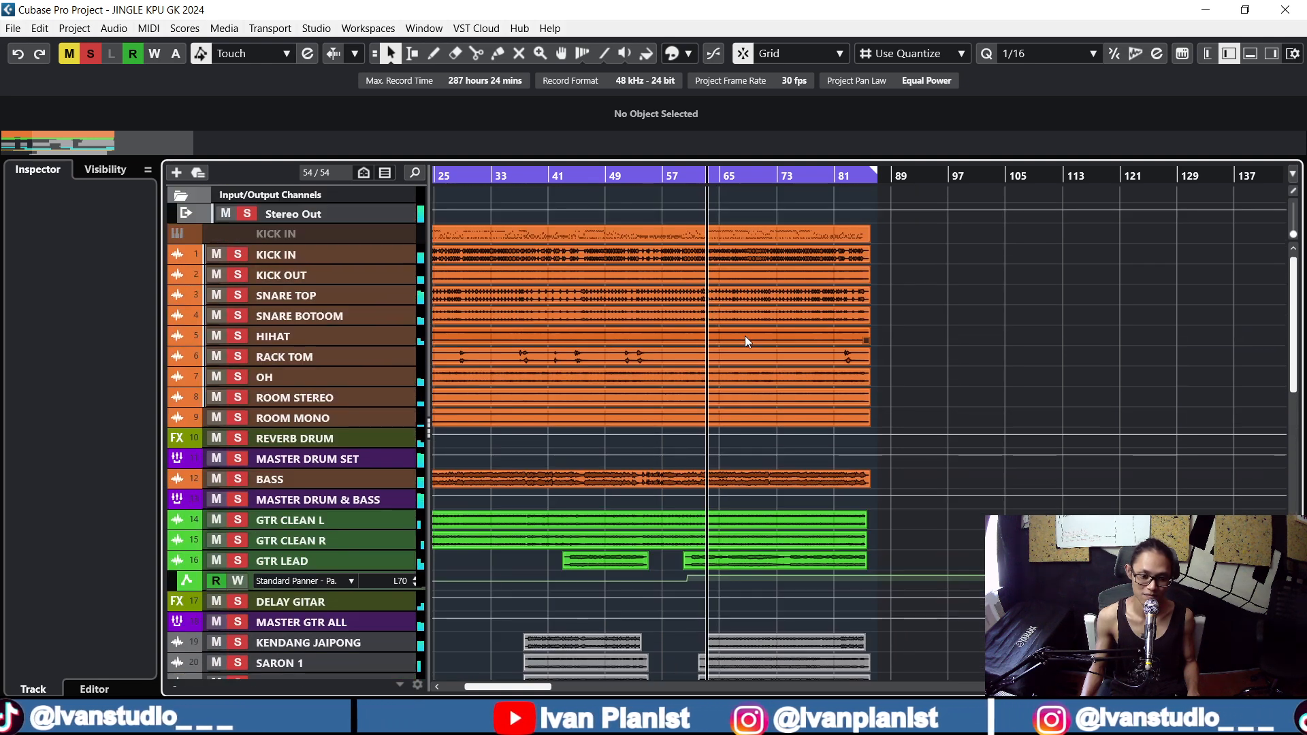
{"action": "scroll", "coordinate": [745, 336], "scroll_direction": "down", "scroll_amount": 10}
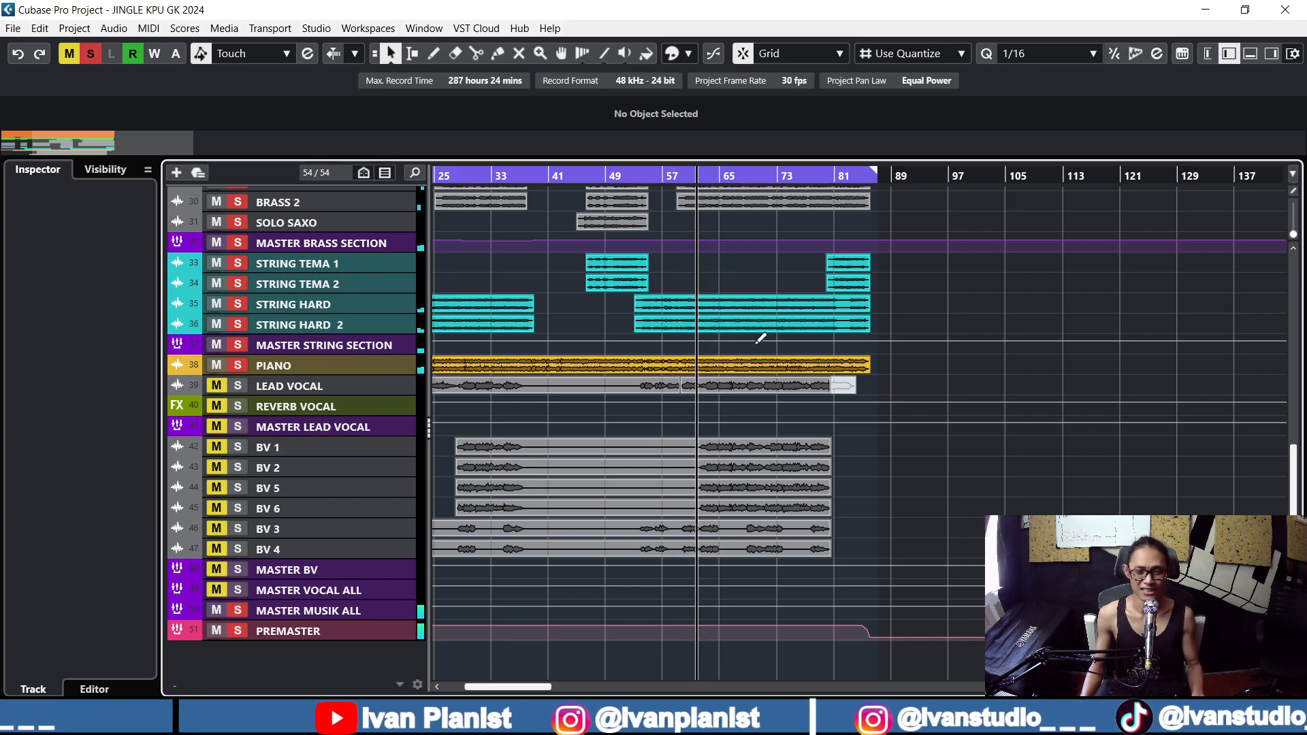
{"action": "key", "text": "F3"}
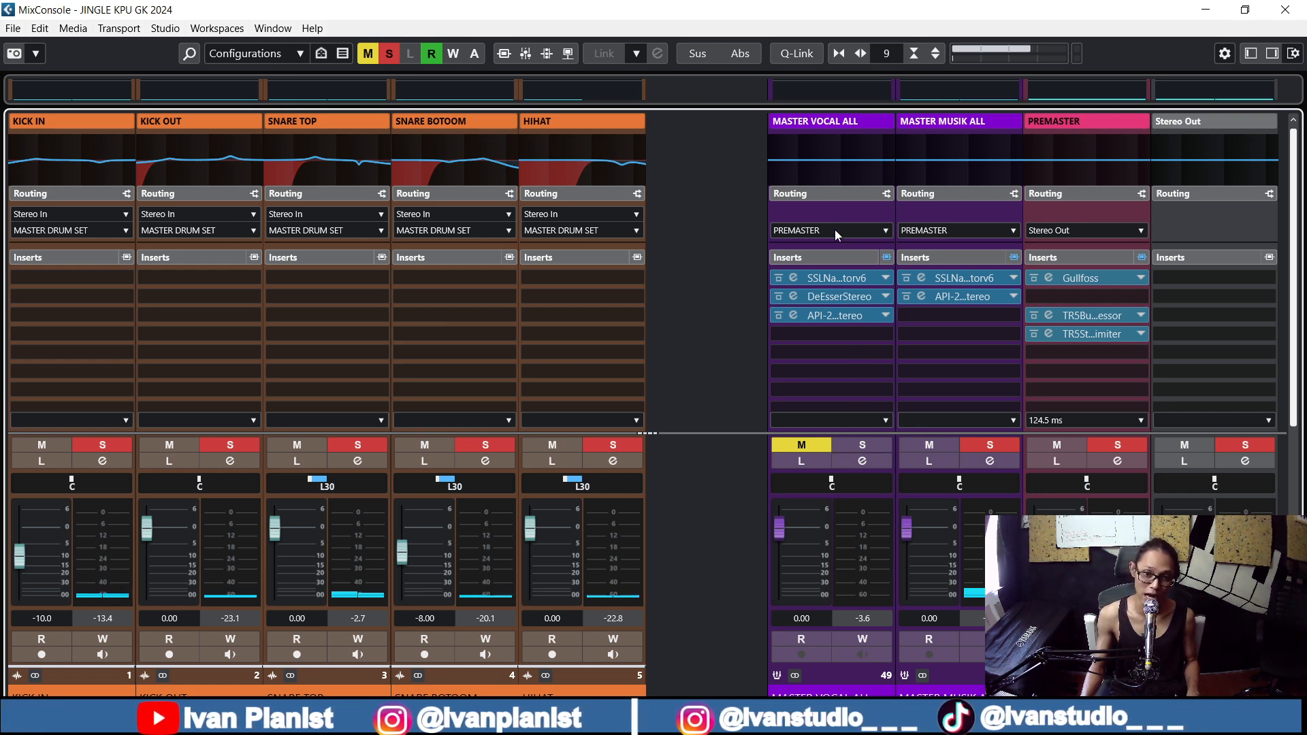
{"action": "left_click", "coordinate": [992, 445]}
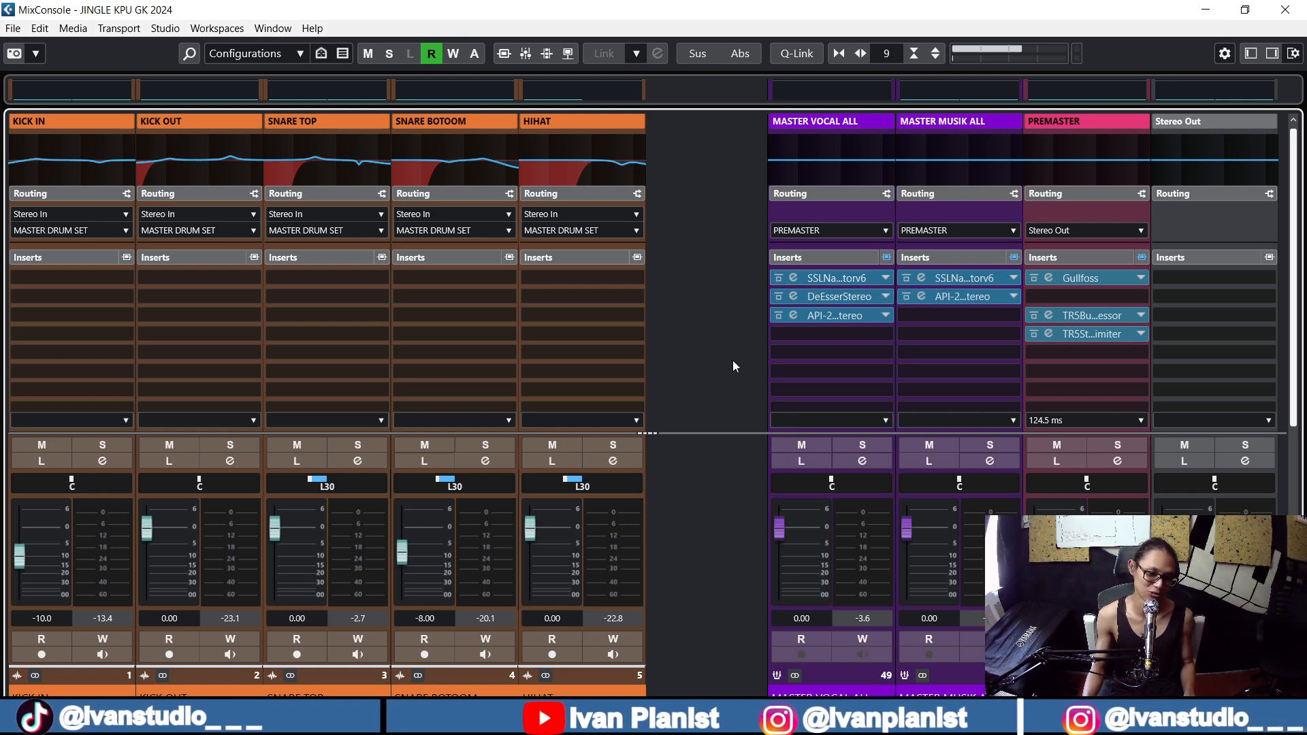
Step: Solo the MASTER VOCAL ALL bus during playback and open its SSL Native X-Saturator insert, placing the plug-in window over the drum channels
{"action": "left_click", "coordinate": [870, 444]}
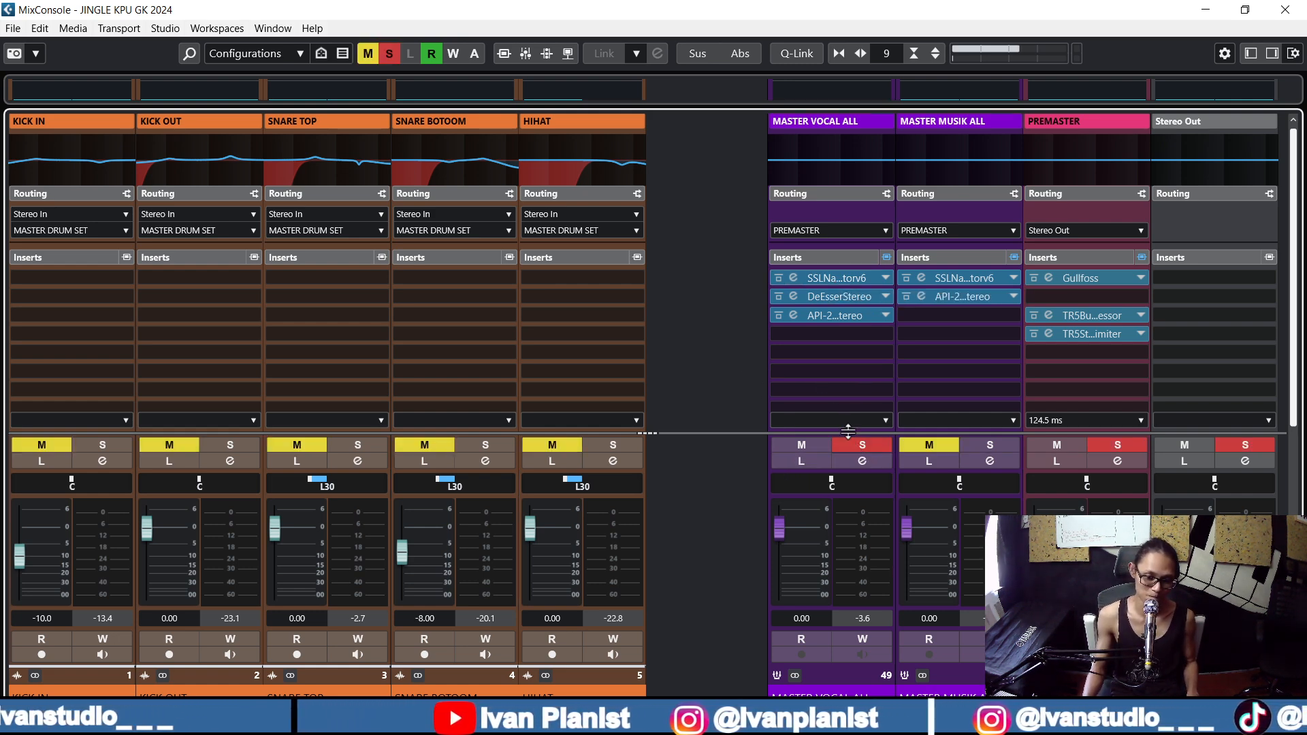
{"action": "key", "text": "space"}
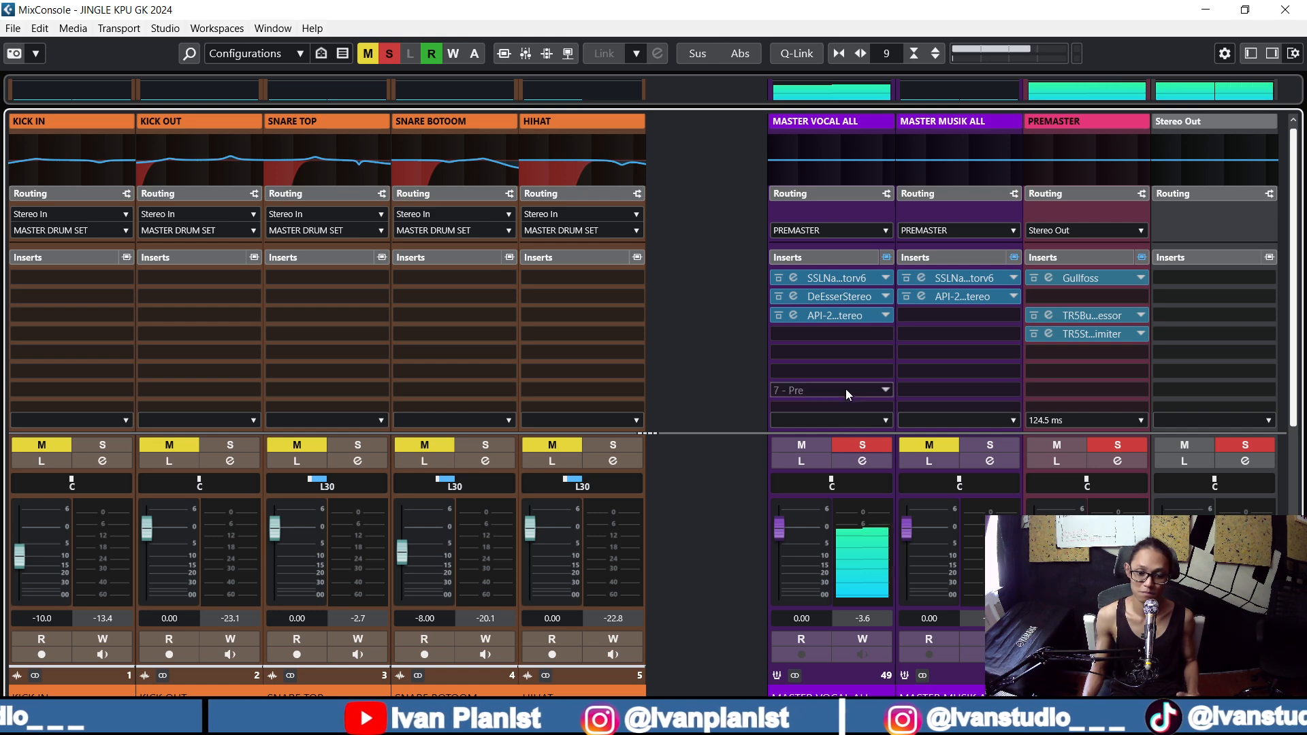
{"action": "left_click", "coordinate": [794, 279]}
{"action": "left_click_drag", "start_coordinate": [796, 188], "coordinate": [700, 144]}
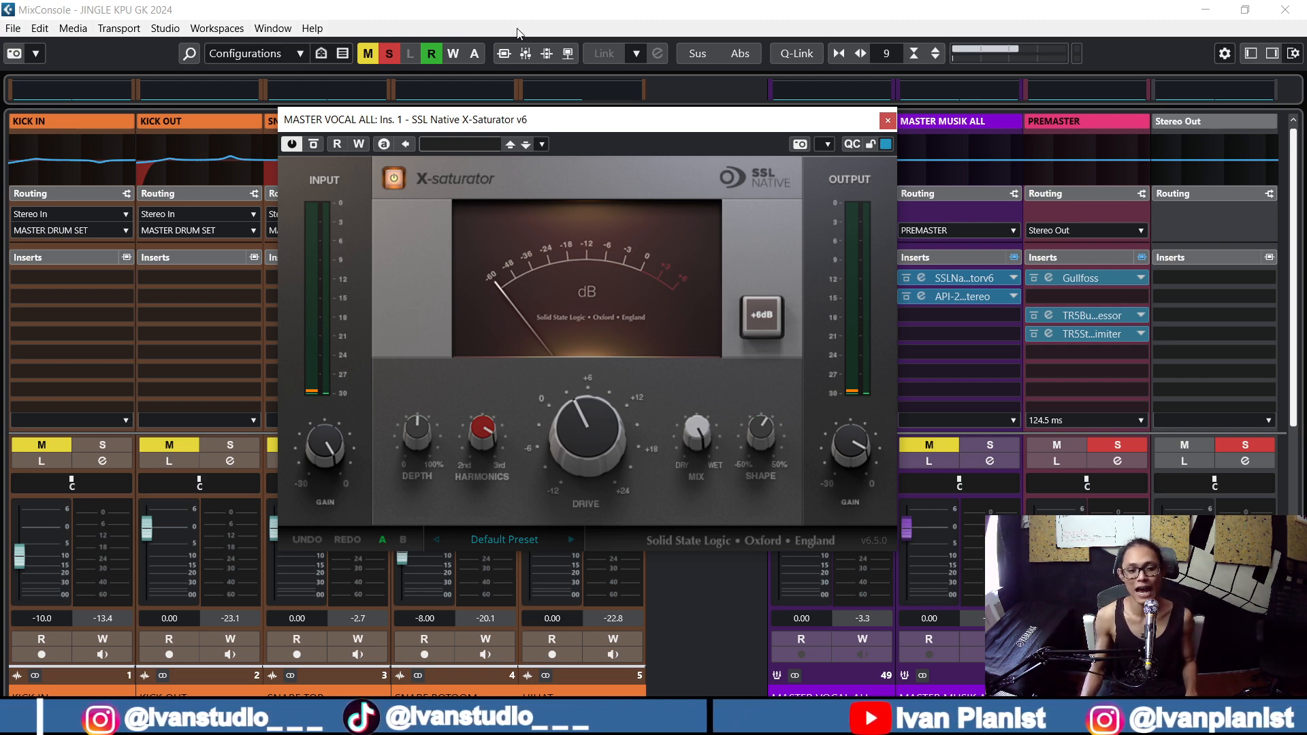
{"action": "left_click_drag", "start_coordinate": [632, 127], "coordinate": [627, 123]}
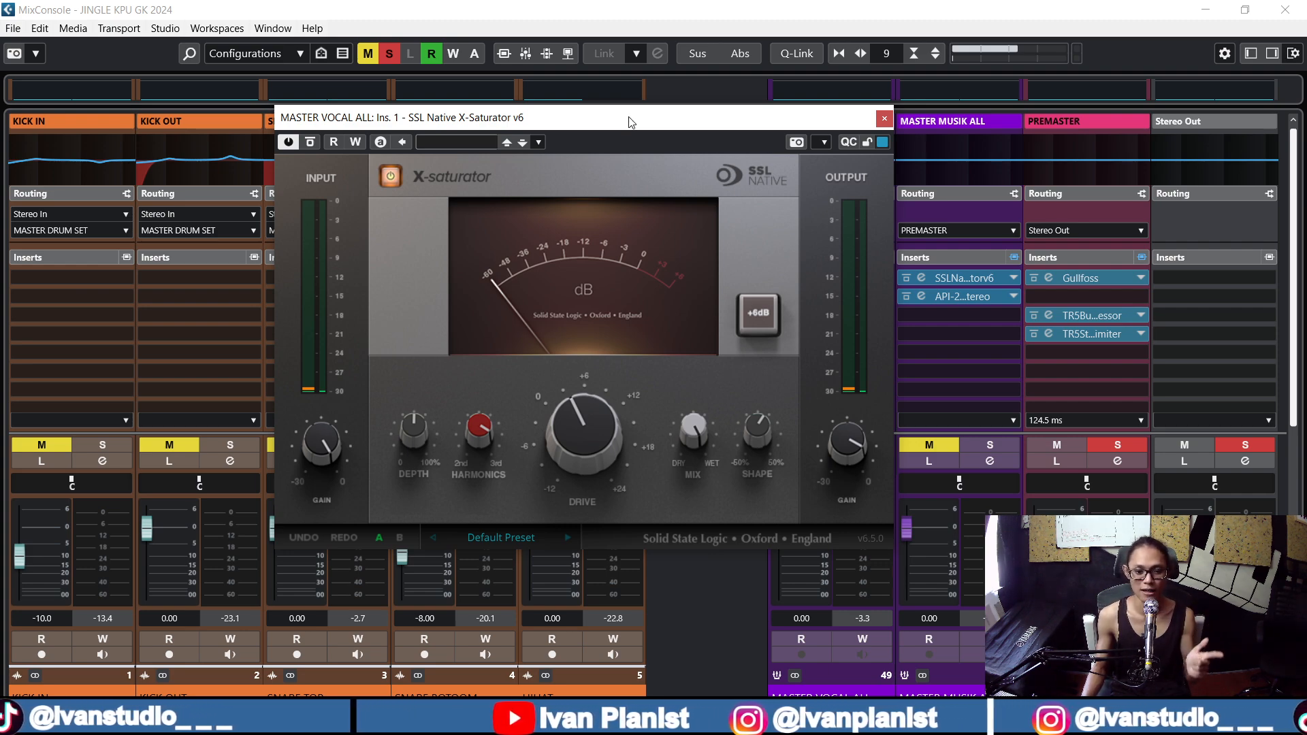
{"action": "left_click_drag", "start_coordinate": [645, 124], "coordinate": [659, 137]}
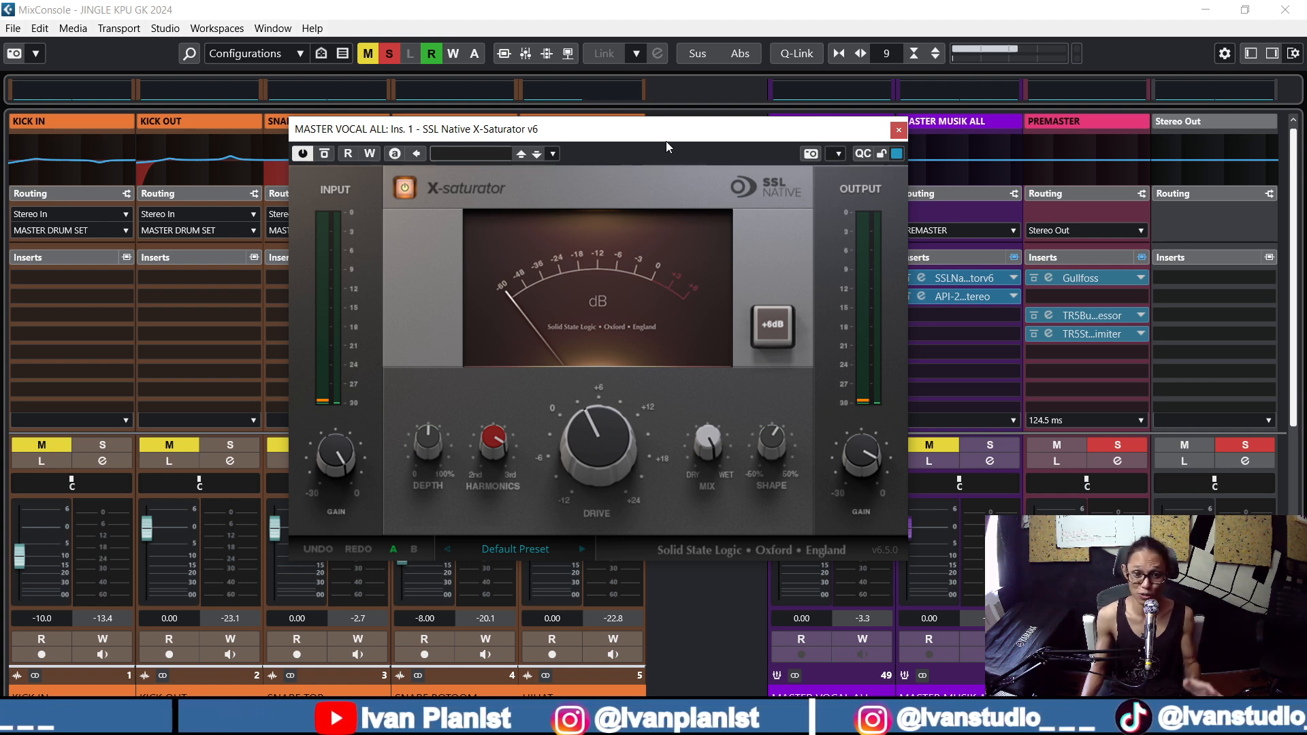
Step: Play the soloed vocals to compare X-Saturator switched off and on, leave it on, and close the plug-in
{"action": "key", "text": "space"}
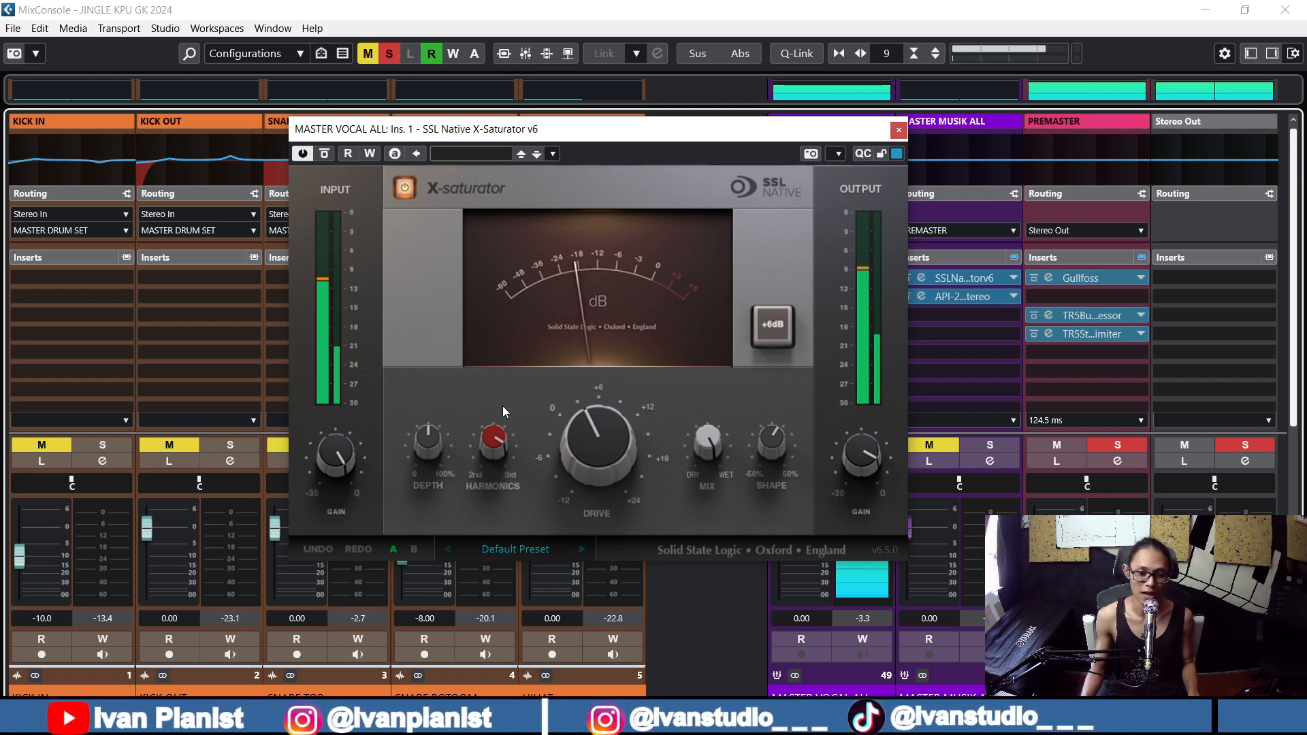
{"action": "mouse_move", "coordinate": [488, 447]}
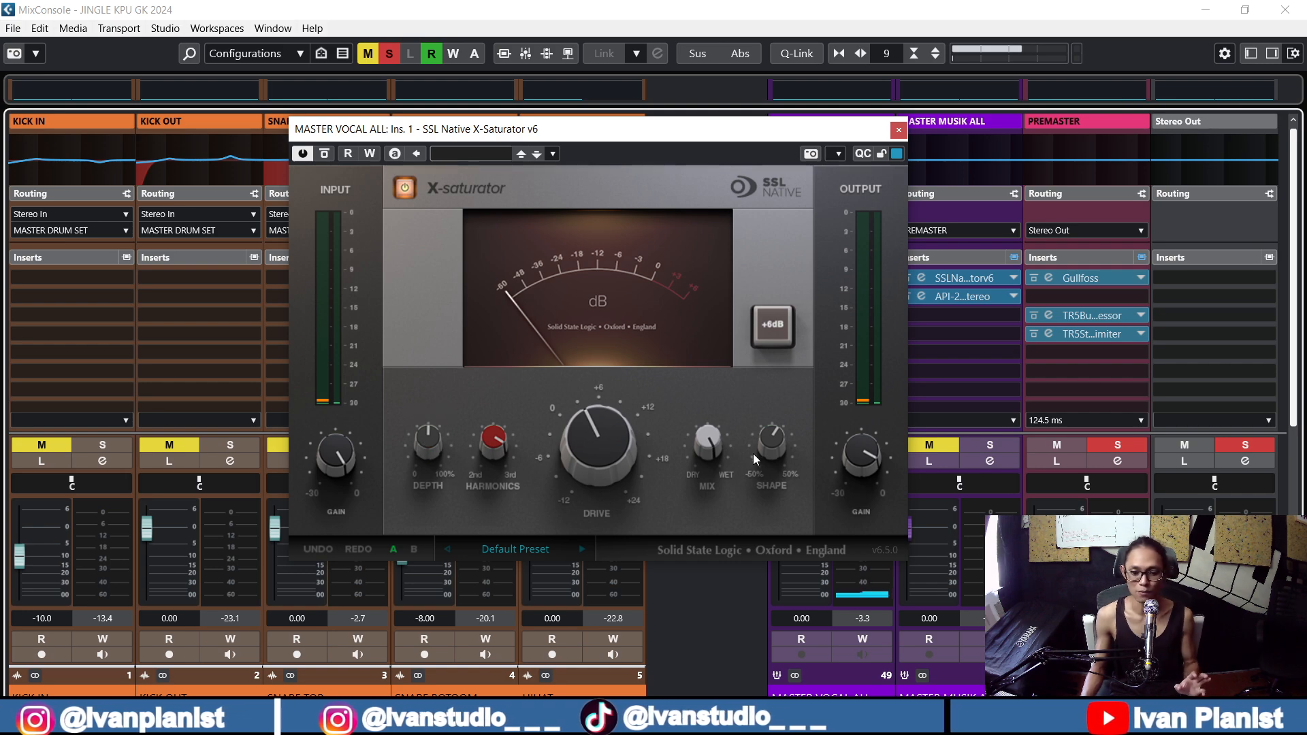
{"action": "mouse_move", "coordinate": [780, 460]}
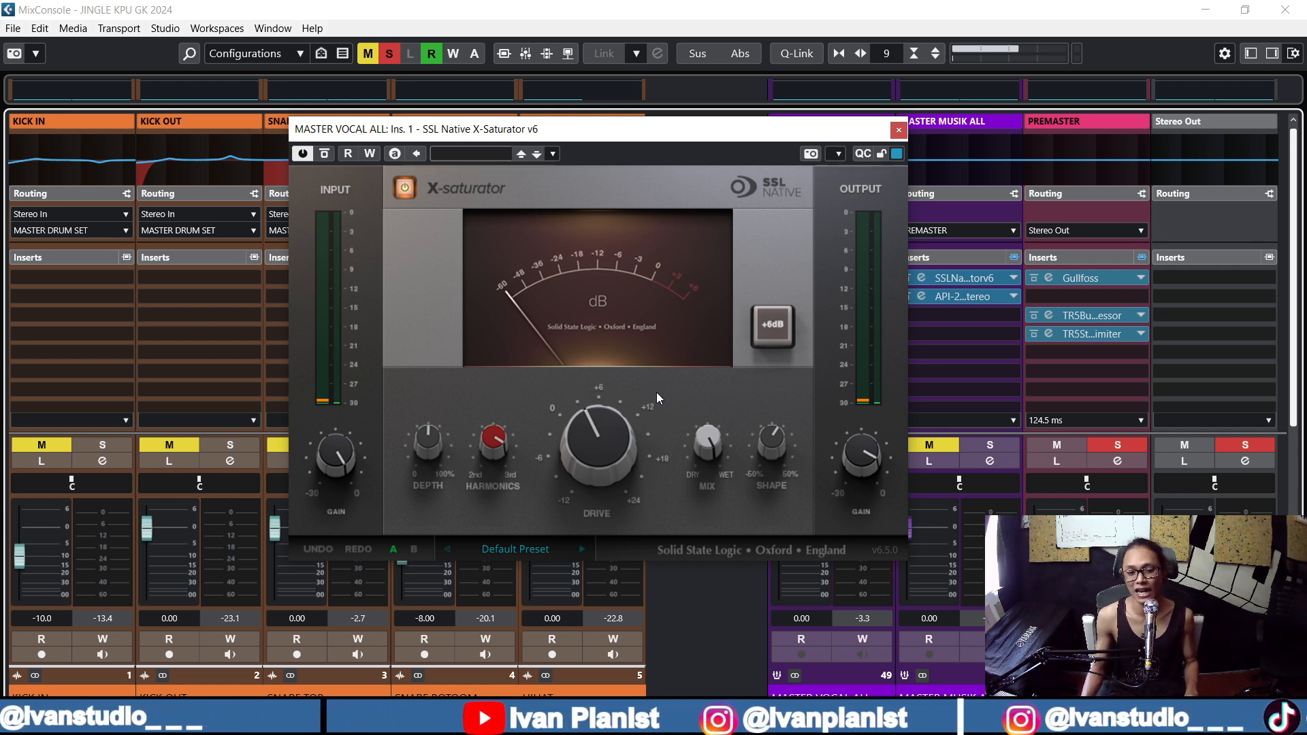
{"action": "key", "text": "space"}
{"action": "left_click", "coordinate": [405, 189]}
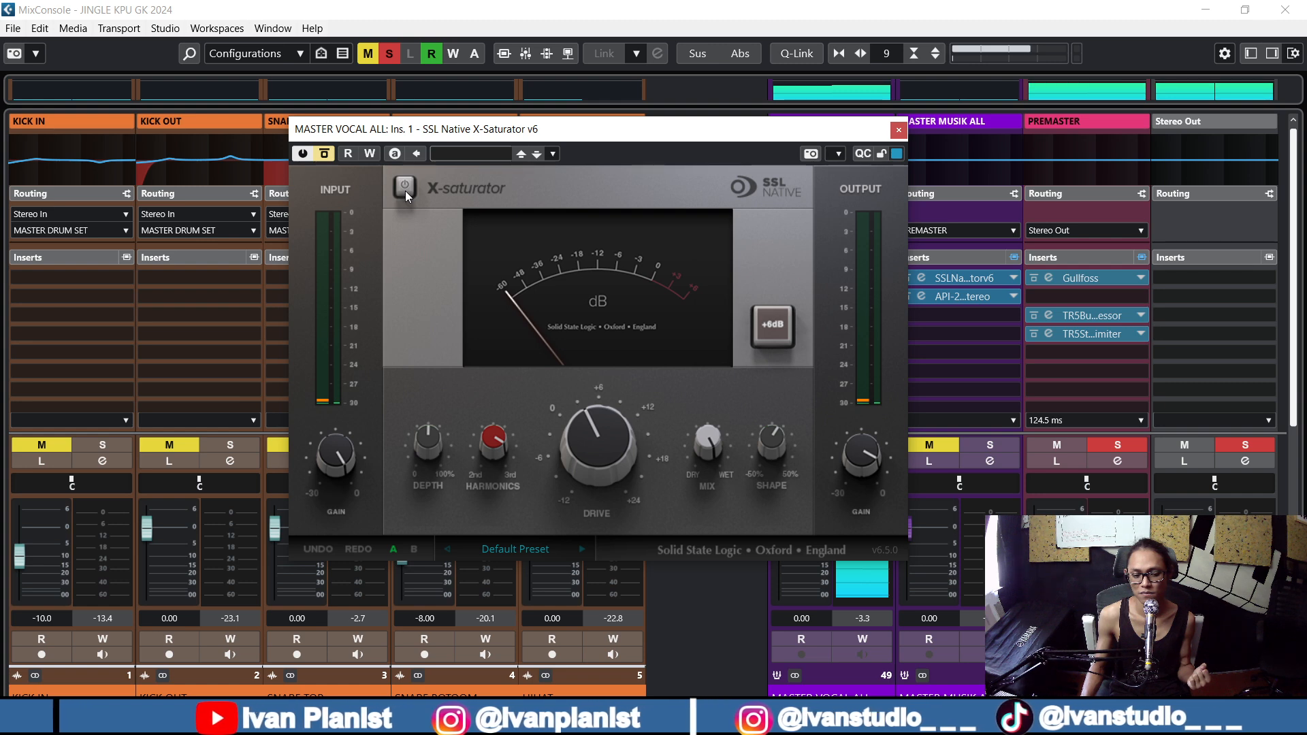
{"action": "left_click", "coordinate": [405, 190]}
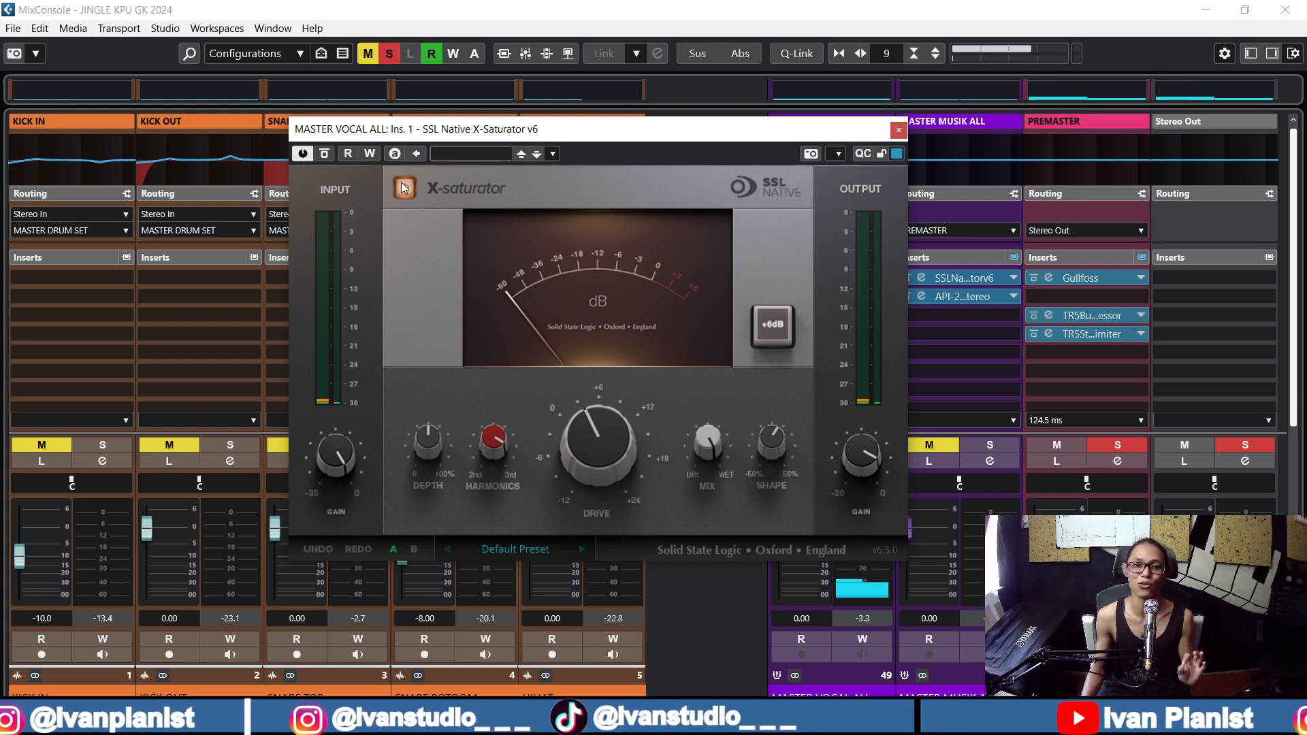
{"action": "left_click", "coordinate": [899, 130]}
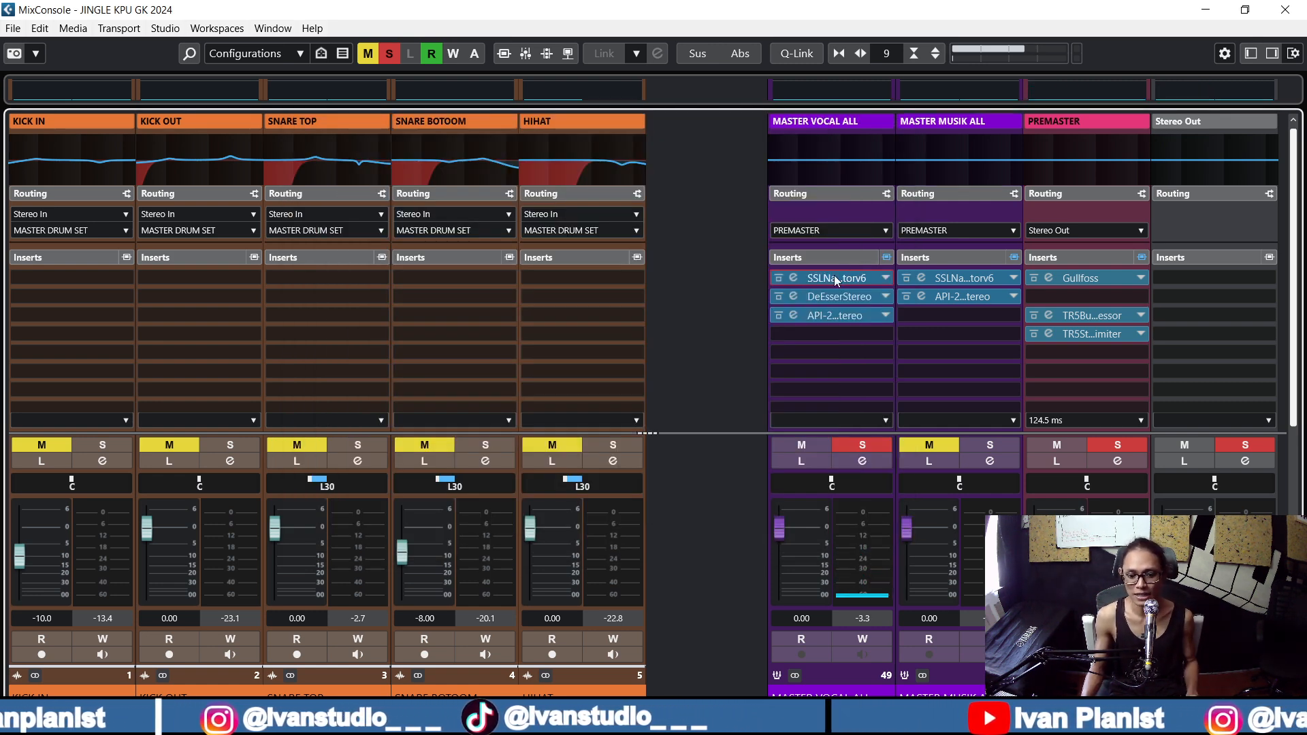
Step: Open the DeEsser insert on MASTER VOCAL ALL, play the vocals to compare it bypassed and active, and close it
{"action": "left_click", "coordinate": [794, 294]}
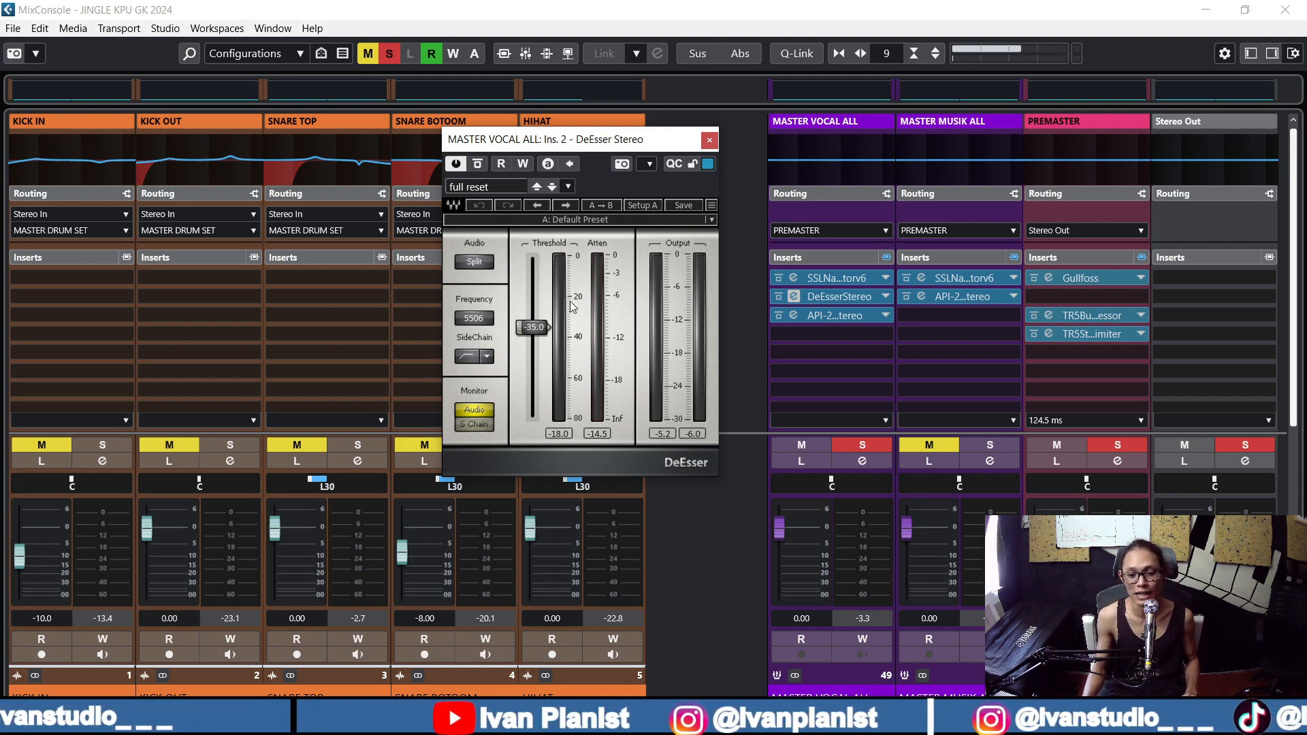
{"action": "key", "text": "space"}
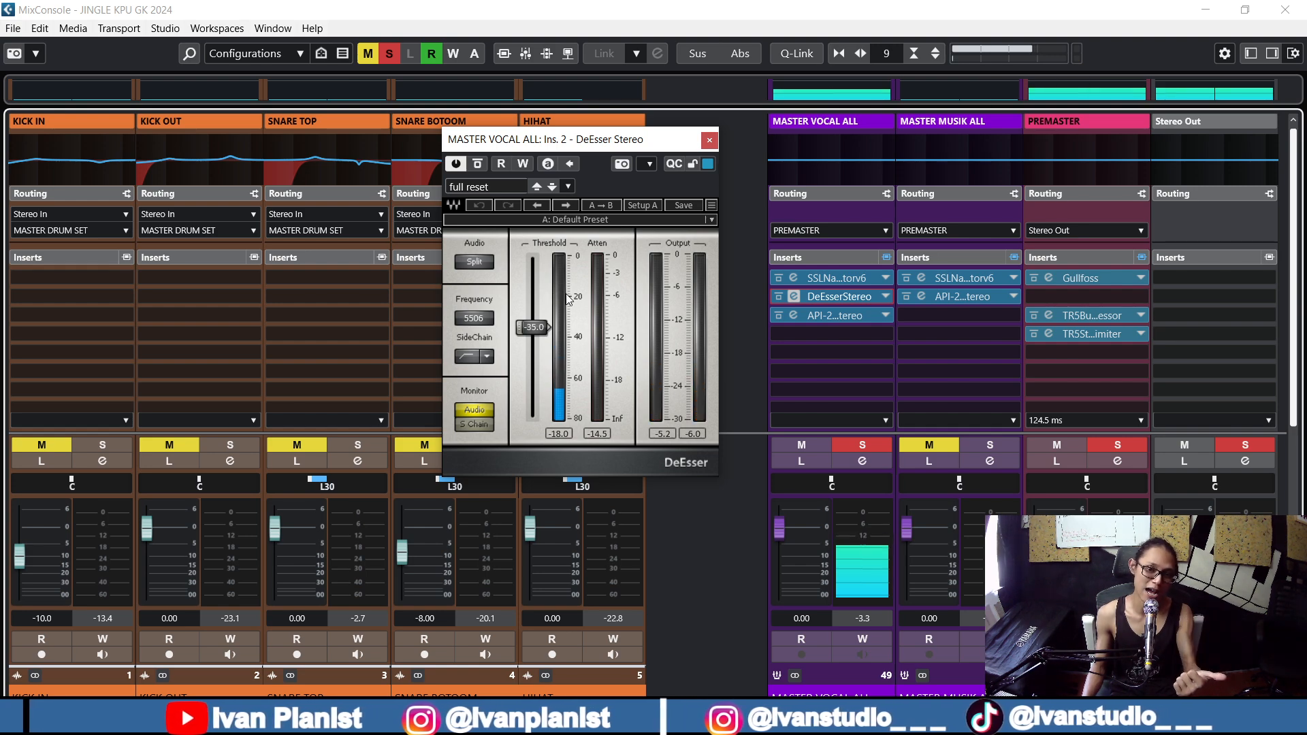
{"action": "left_click", "coordinate": [476, 165]}
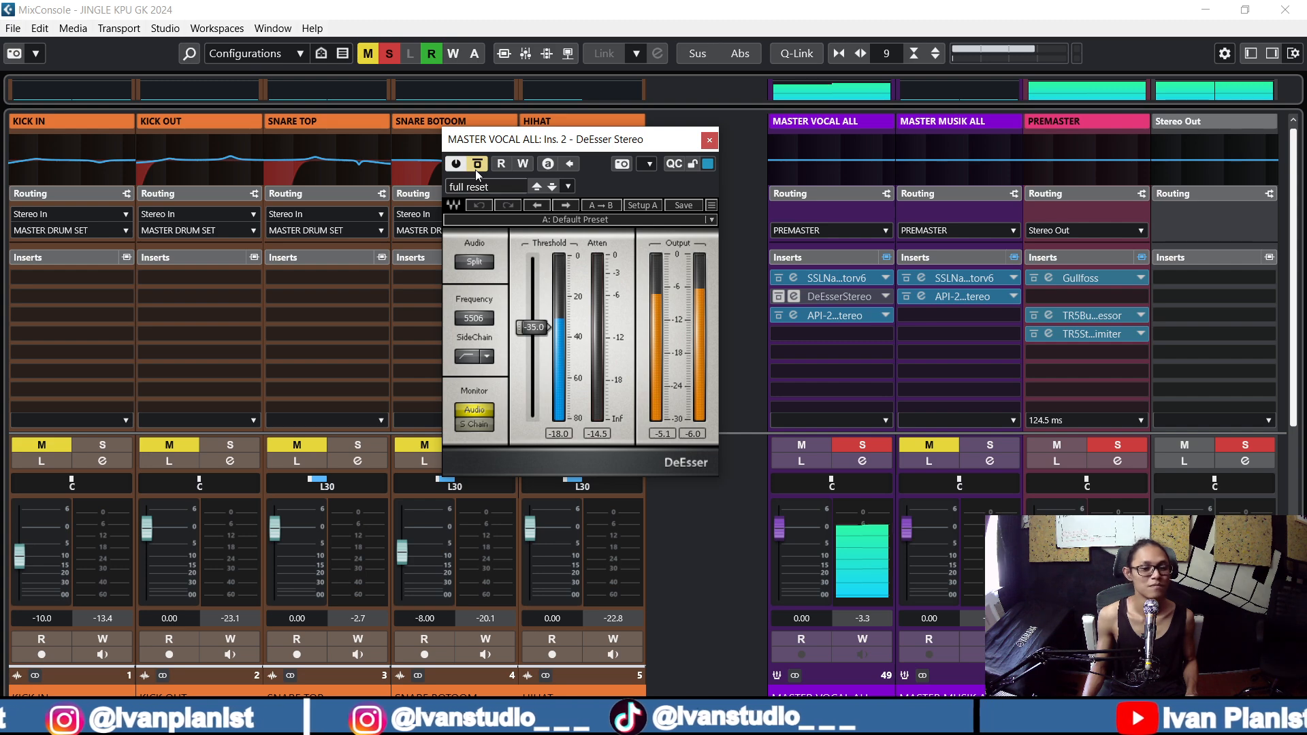
{"action": "left_click", "coordinate": [476, 169]}
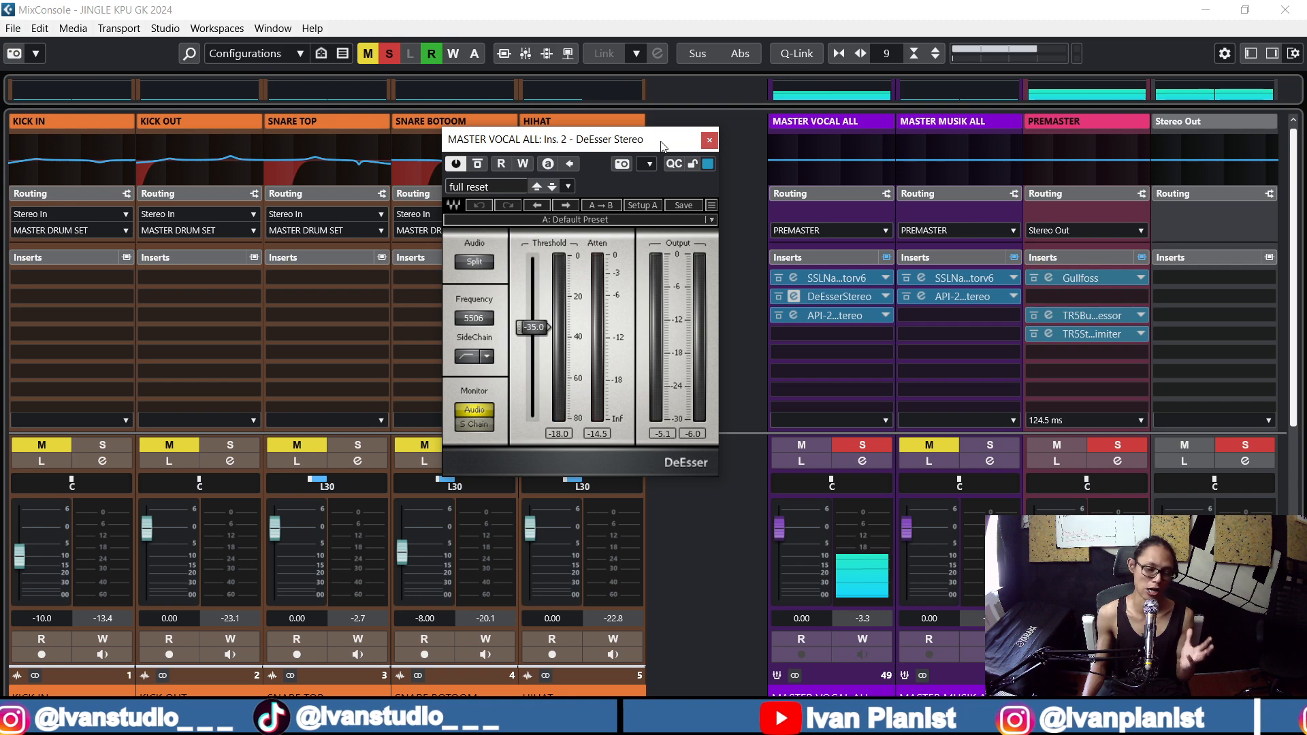
{"action": "left_click_drag", "start_coordinate": [661, 146], "coordinate": [669, 173]}
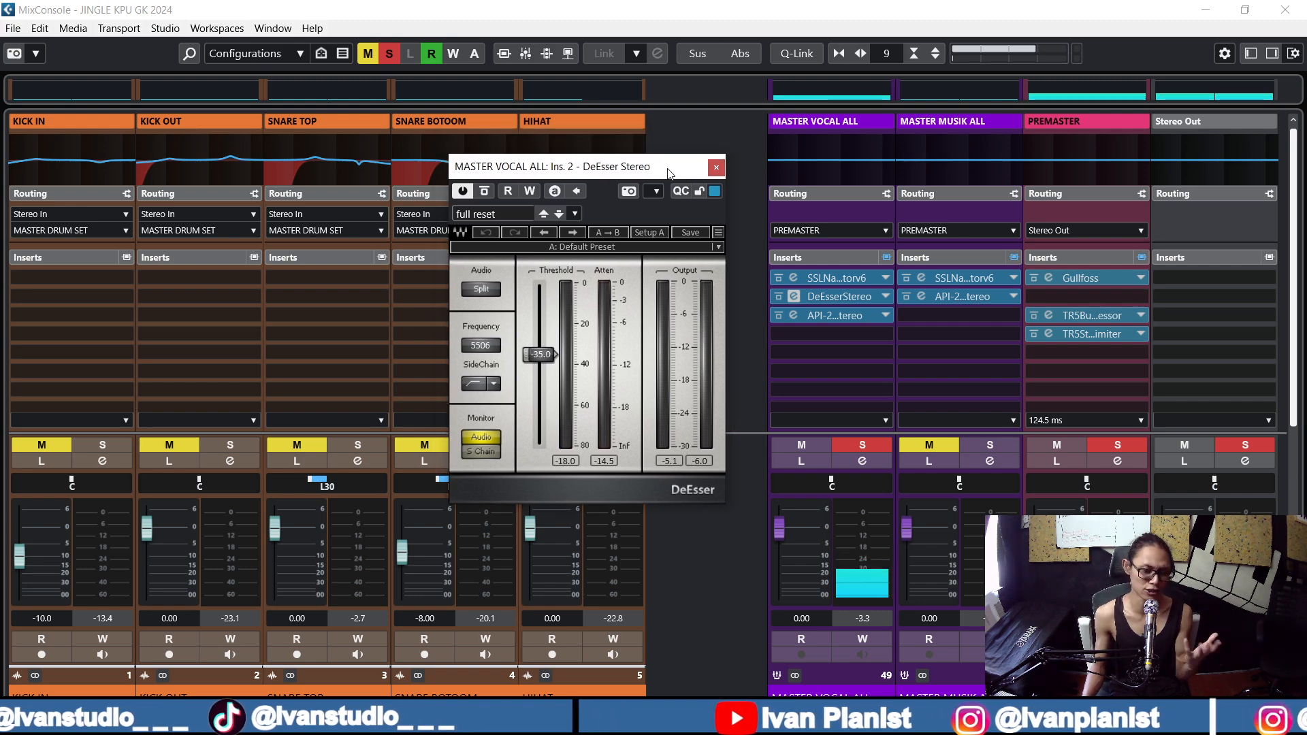
{"action": "left_click", "coordinate": [718, 170]}
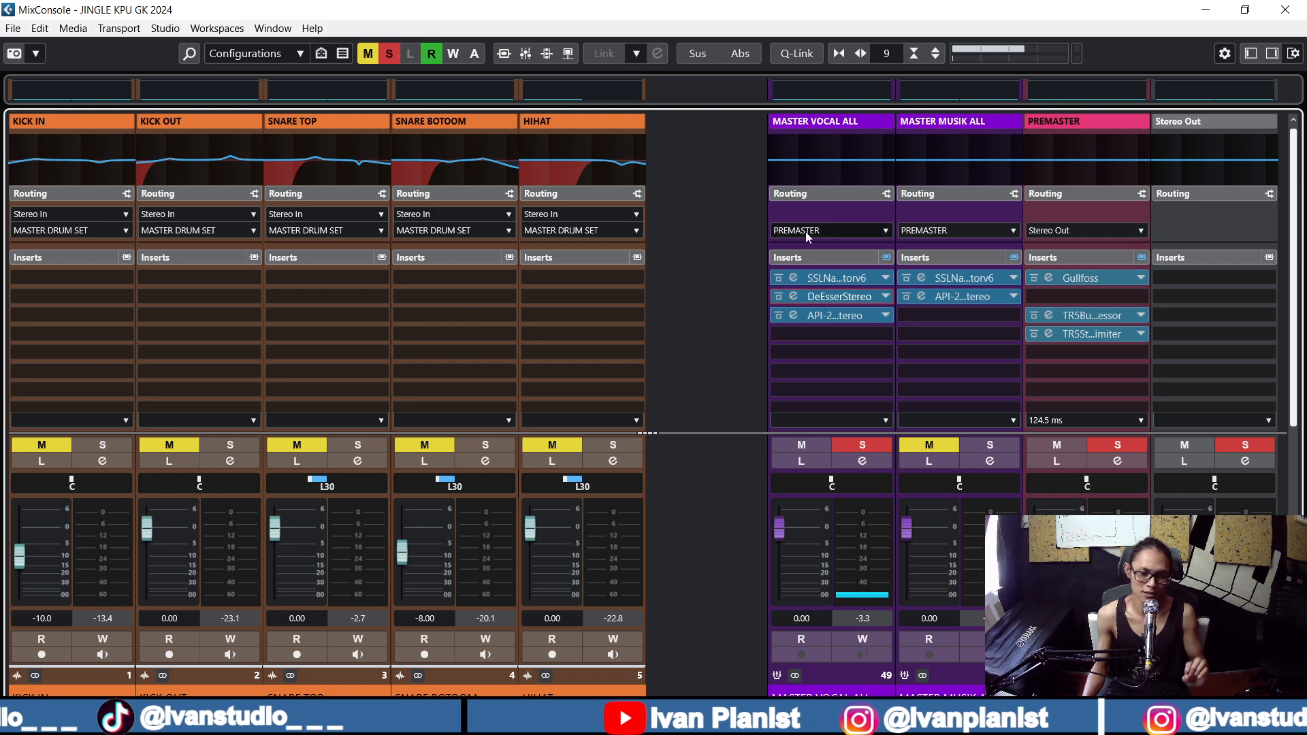
Step: Open the API-2500 insert on MASTER VOCAL ALL, scale its interface to 100%, and place it over the drum channels
{"action": "left_click", "coordinate": [794, 315]}
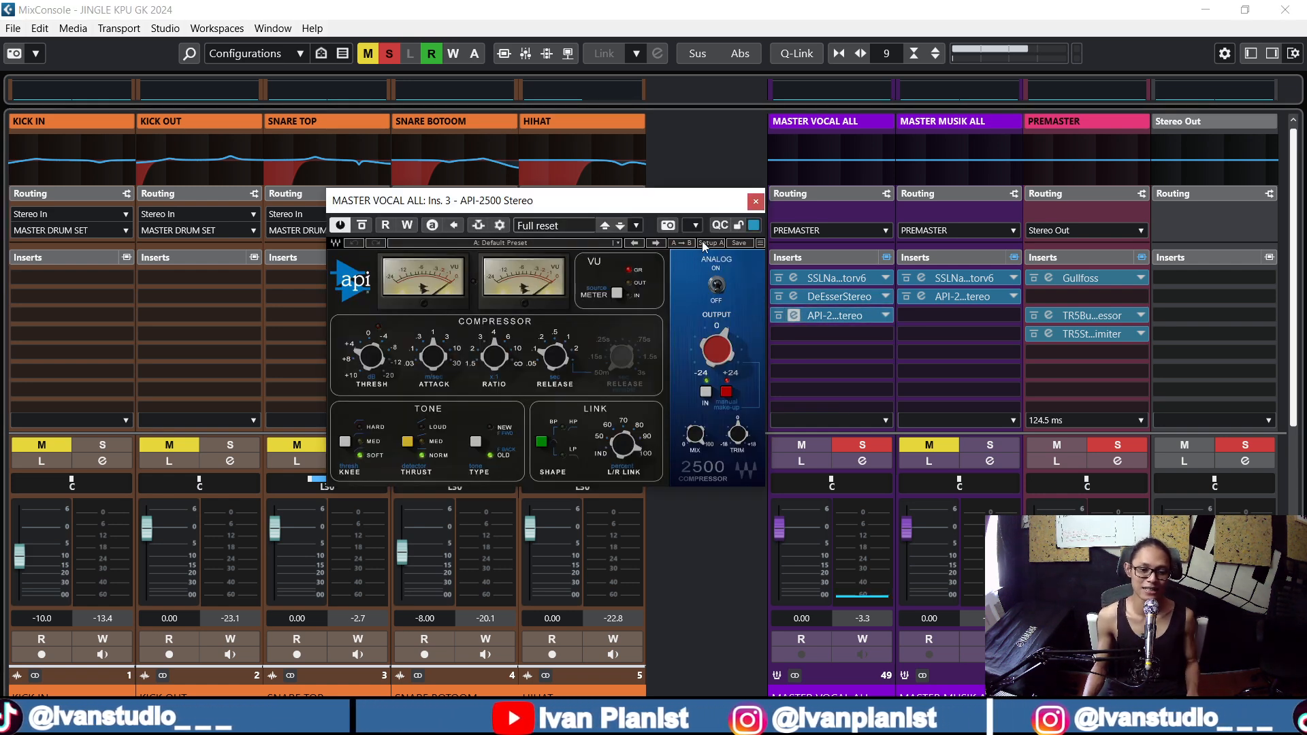
{"action": "left_click", "coordinate": [761, 243]}
{"action": "left_click", "coordinate": [814, 277]}
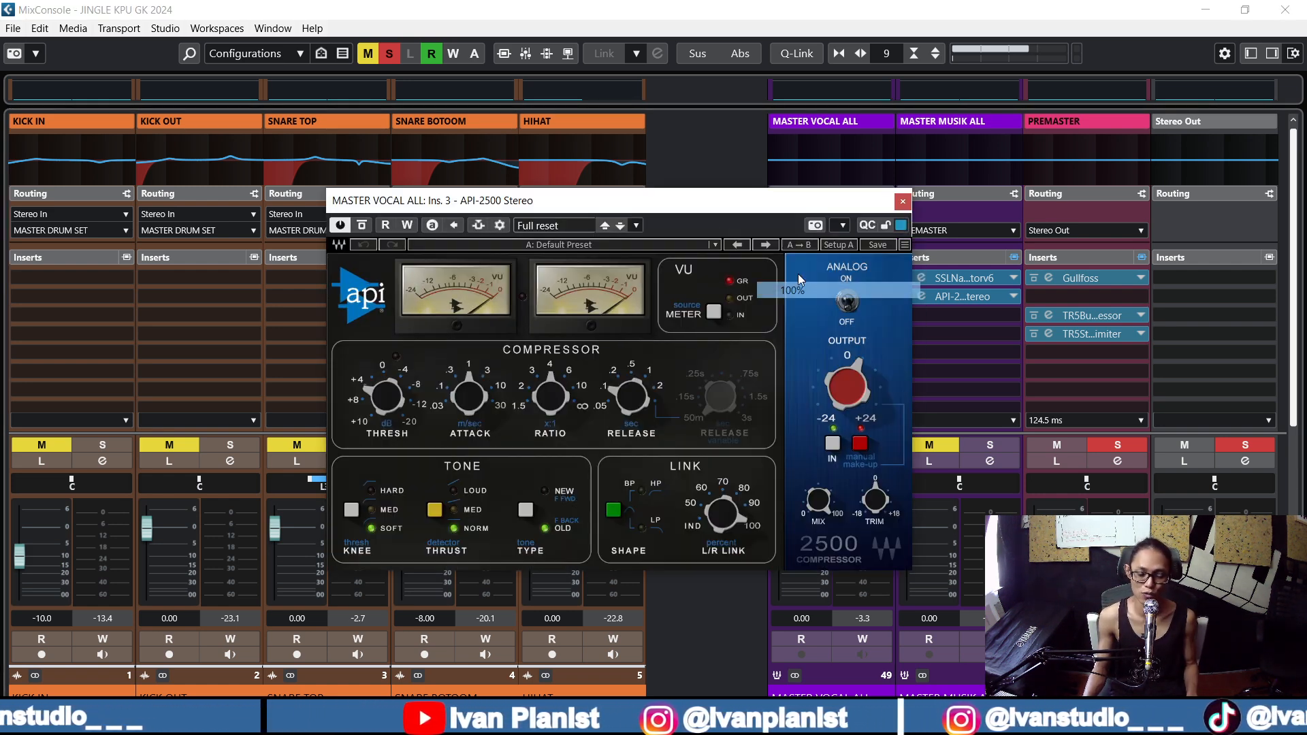
{"action": "left_click_drag", "start_coordinate": [694, 211], "coordinate": [569, 180]}
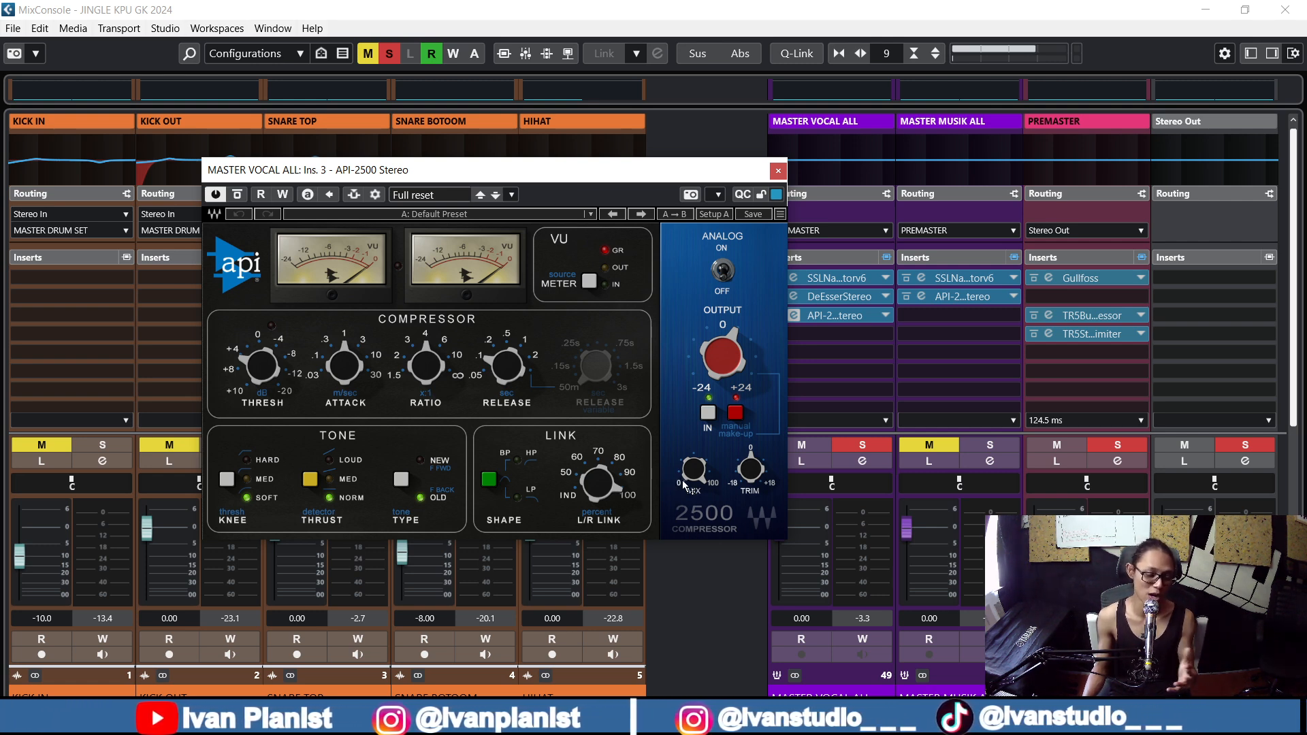
{"action": "mouse_move", "coordinate": [693, 470]}
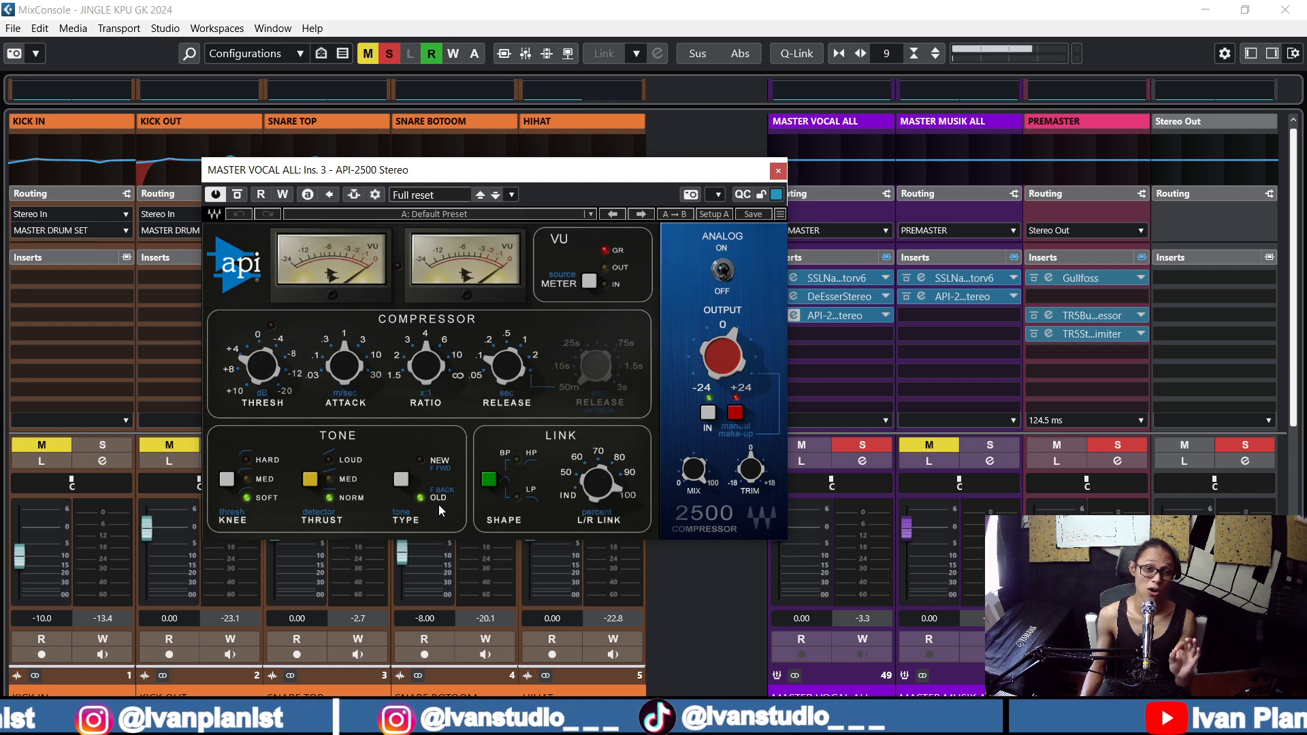
Step: Try the API-2500's New tone type and its Loud and Med thrust settings, returning them to Old and Norm
{"action": "left_click", "coordinate": [398, 481]}
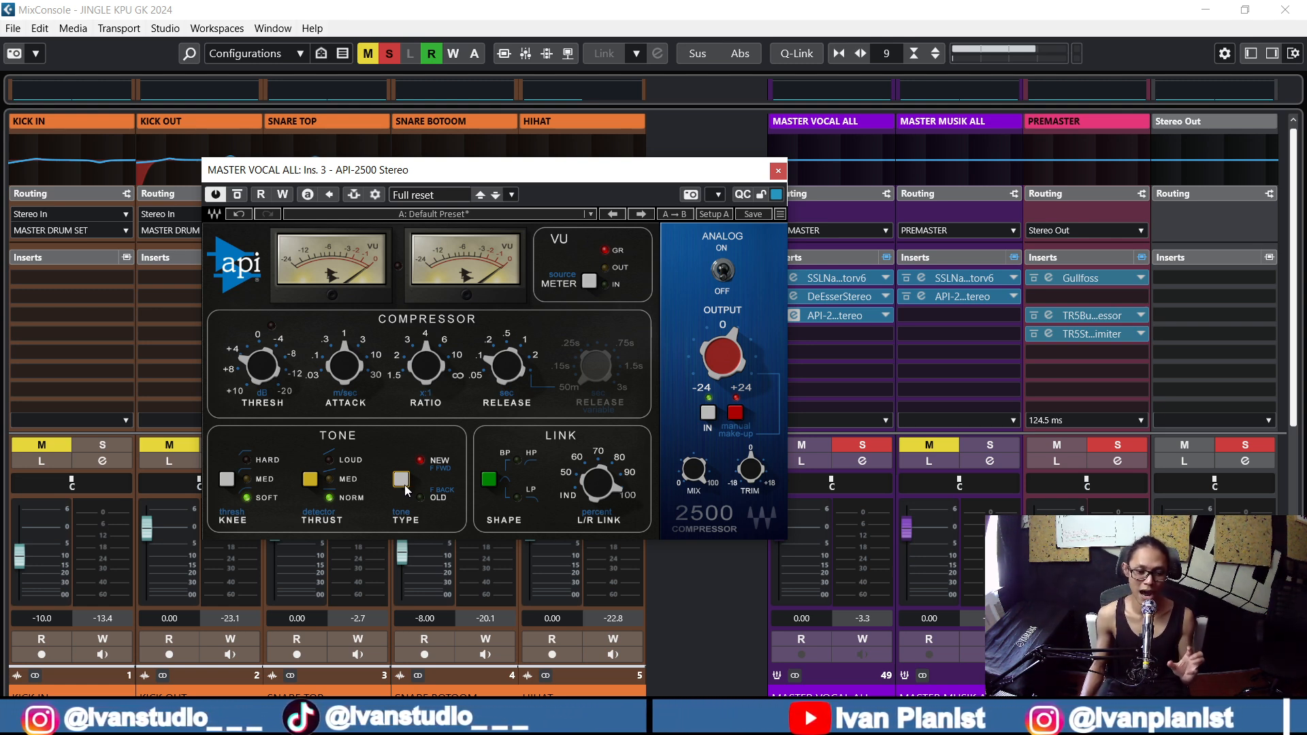
{"action": "left_click", "coordinate": [403, 482]}
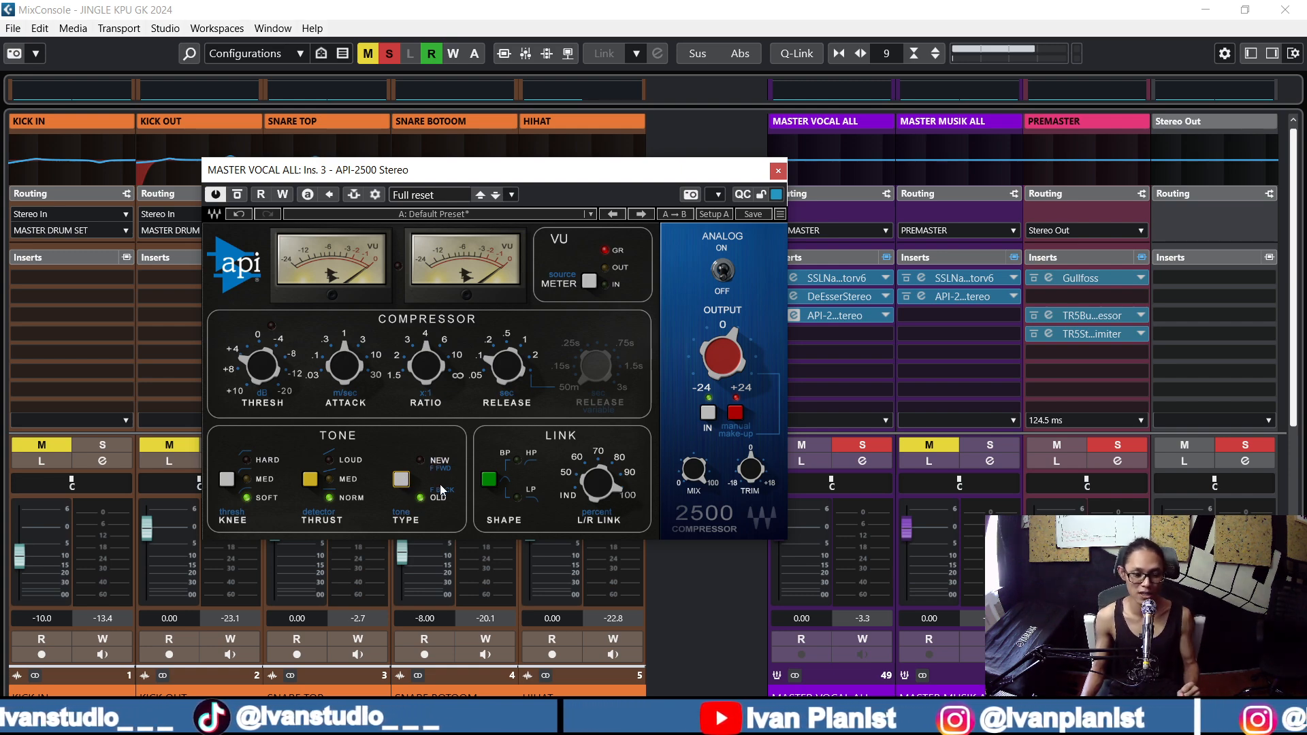
{"action": "left_click", "coordinate": [312, 480]}
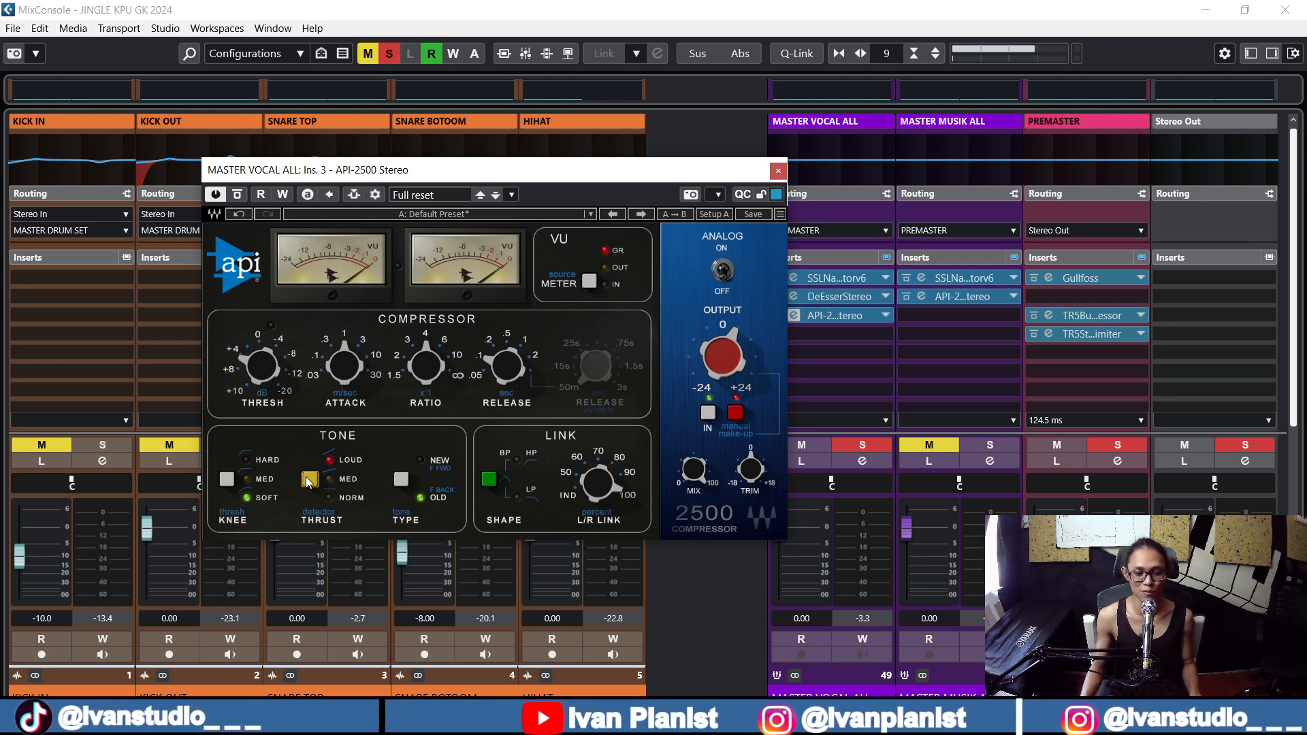
{"action": "left_click", "coordinate": [309, 480]}
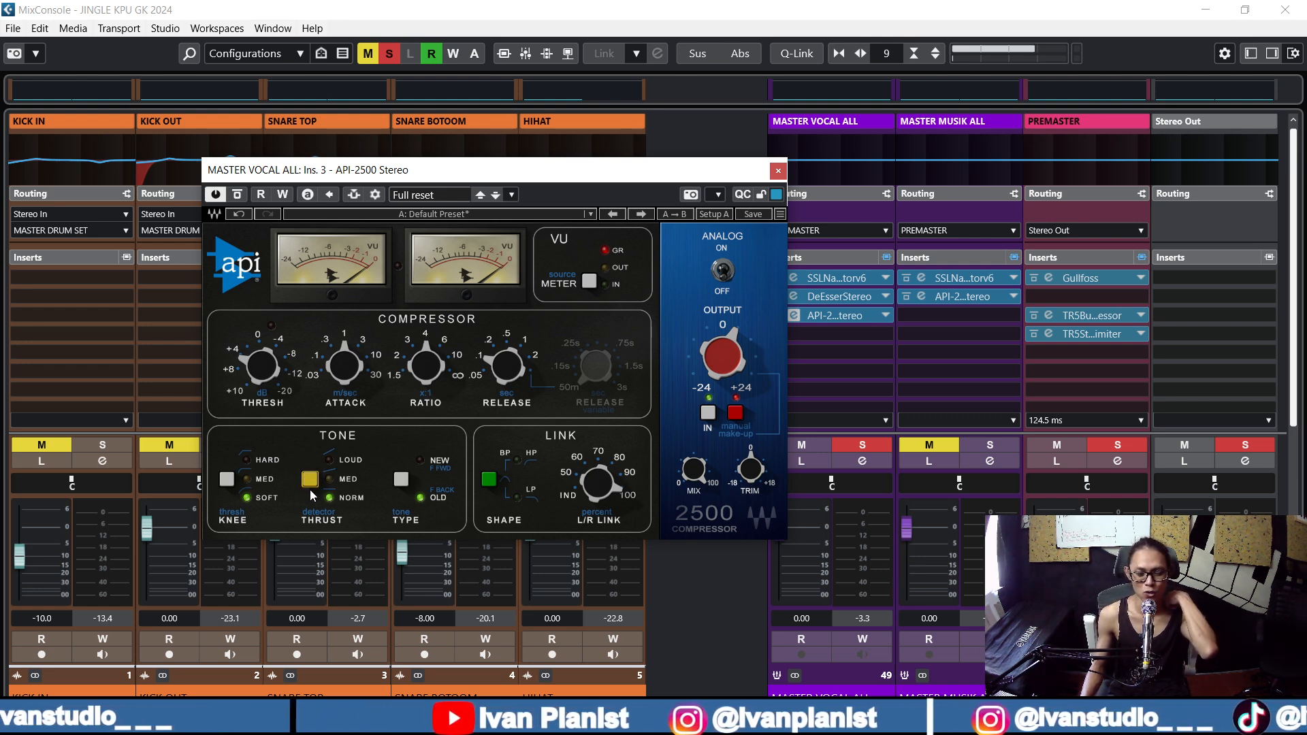
{"action": "left_click", "coordinate": [335, 483]}
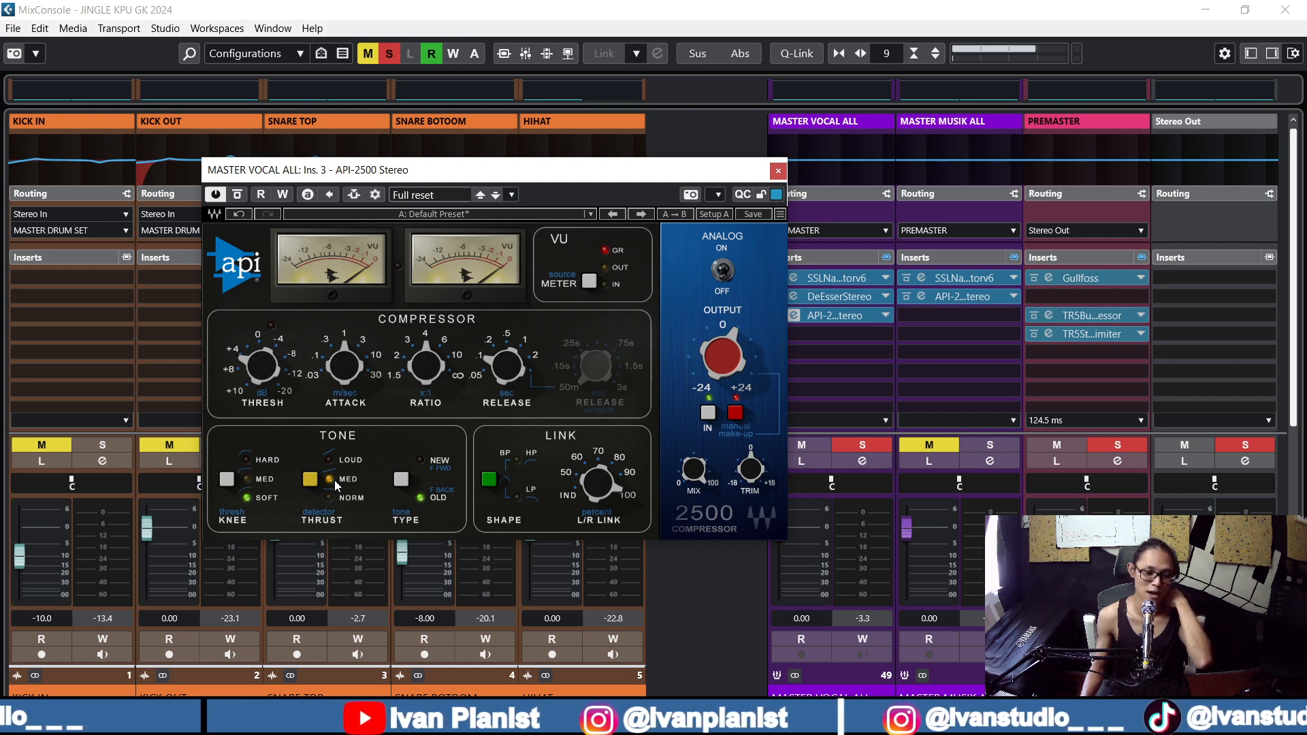
{"action": "left_click", "coordinate": [338, 501]}
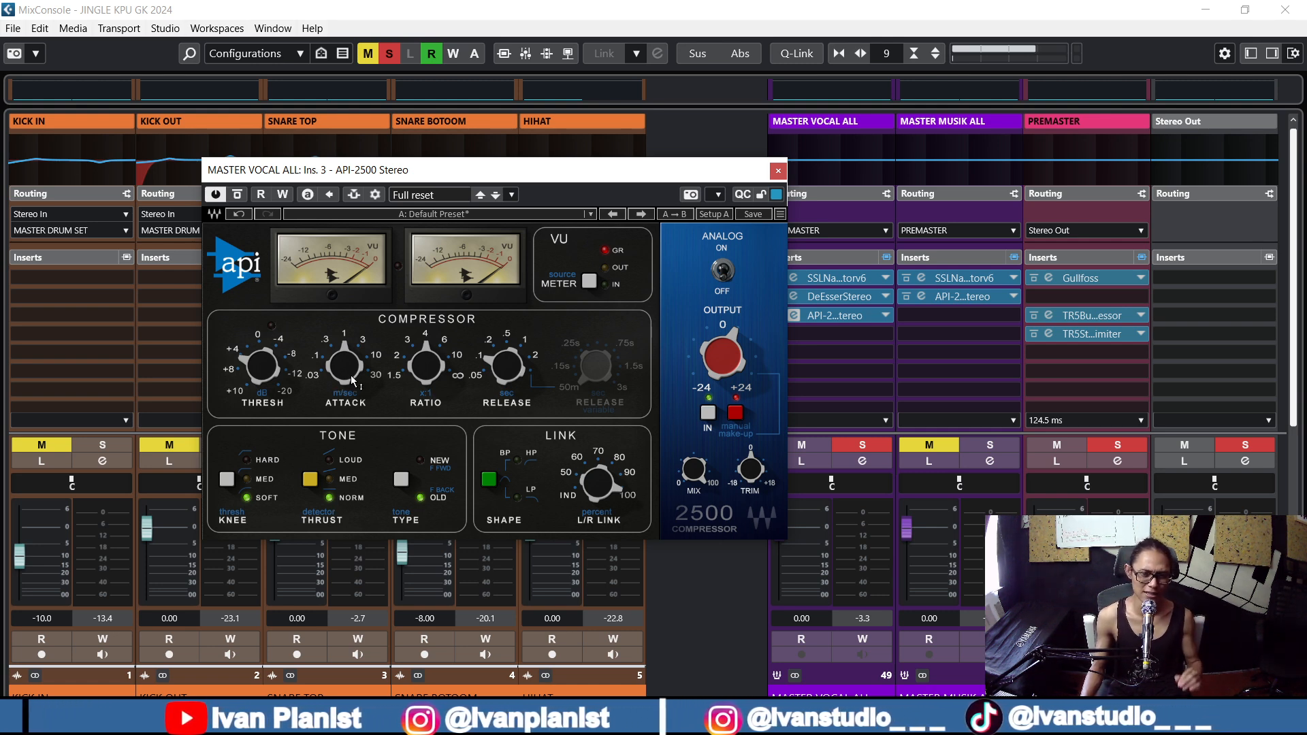
Step: Play the soloed vocals through the API-2500 to examine its gain reduction, and close the plug-in
{"action": "mouse_move", "coordinate": [360, 377]}
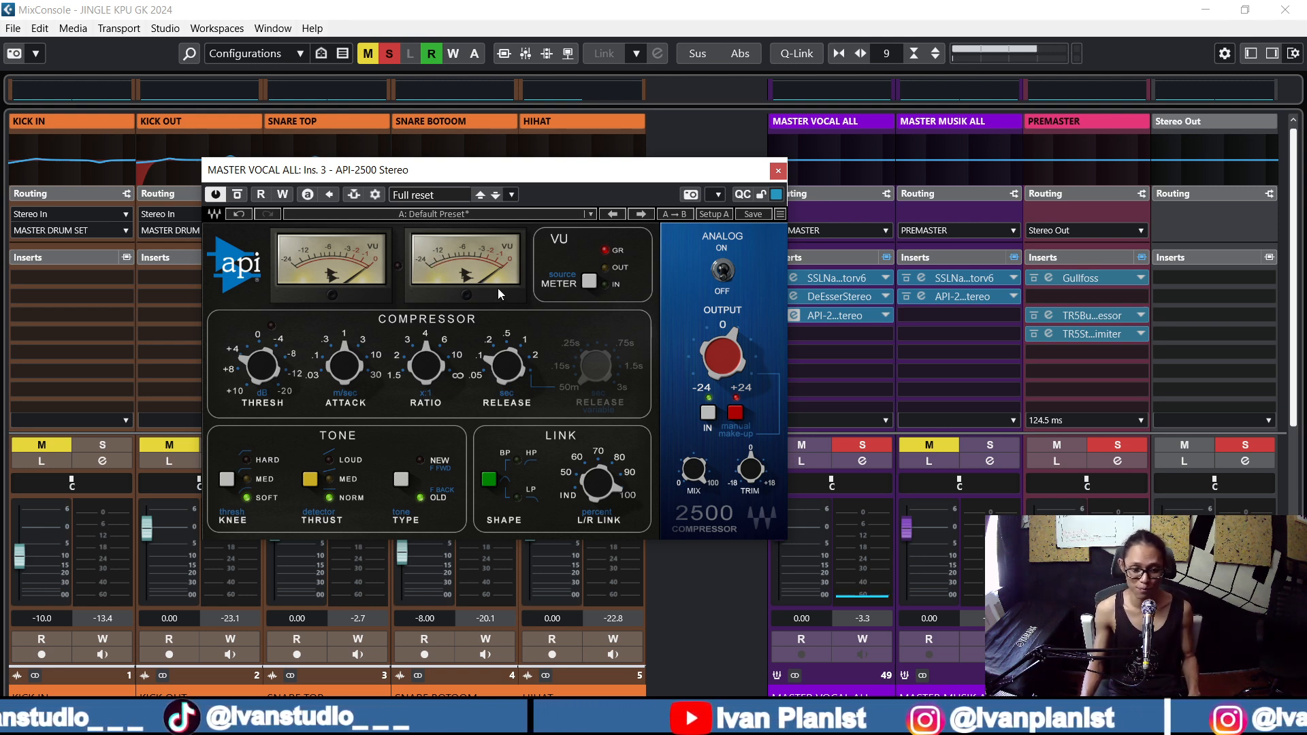
{"action": "key", "text": "space"}
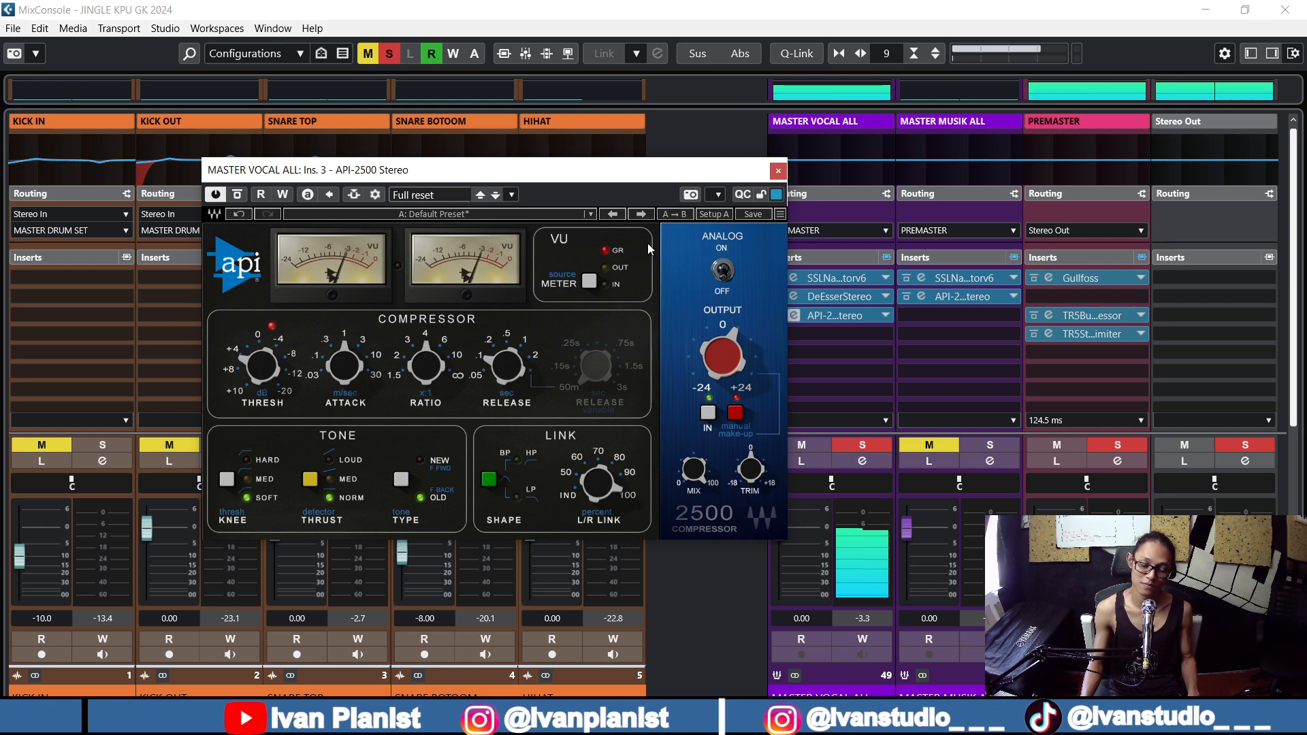
{"action": "left_click", "coordinate": [778, 171]}
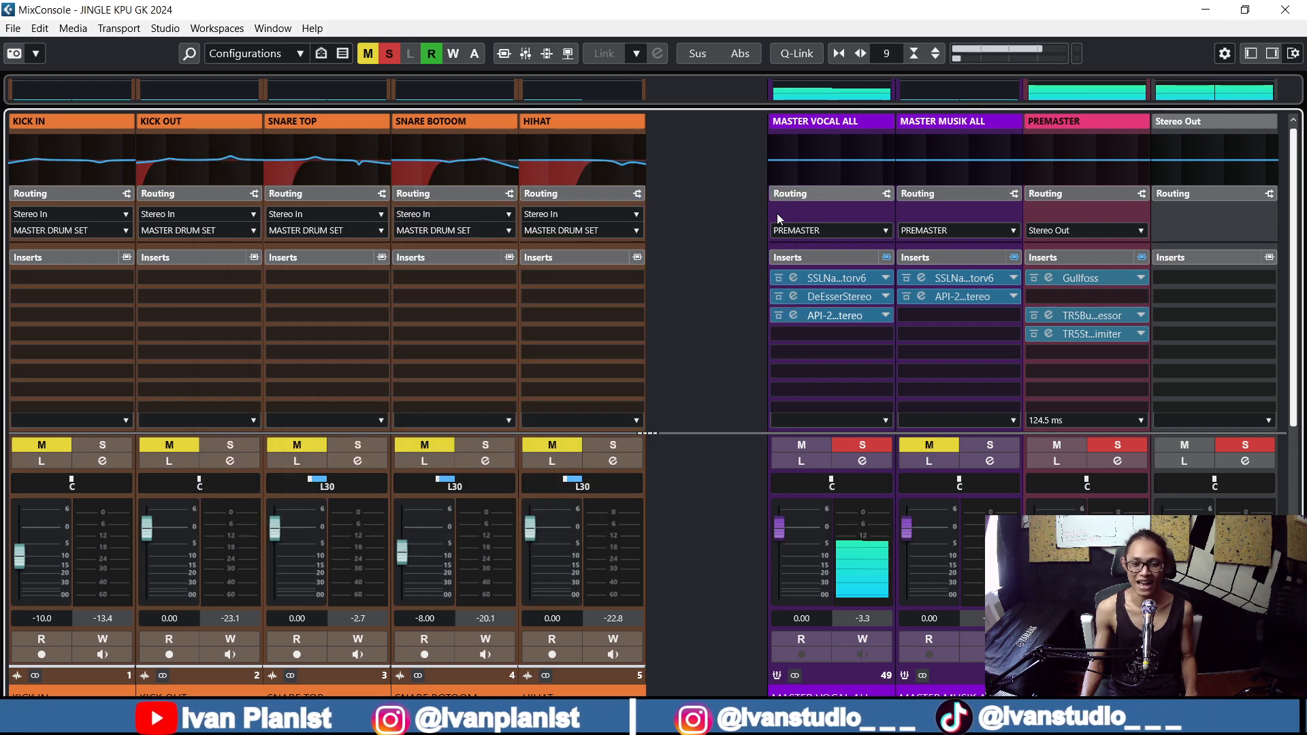
Step: Compare the playing vocals with all MASTER VOCAL ALL inserts bypassed and active, leaving the inserts active
{"action": "left_click", "coordinate": [887, 258]}
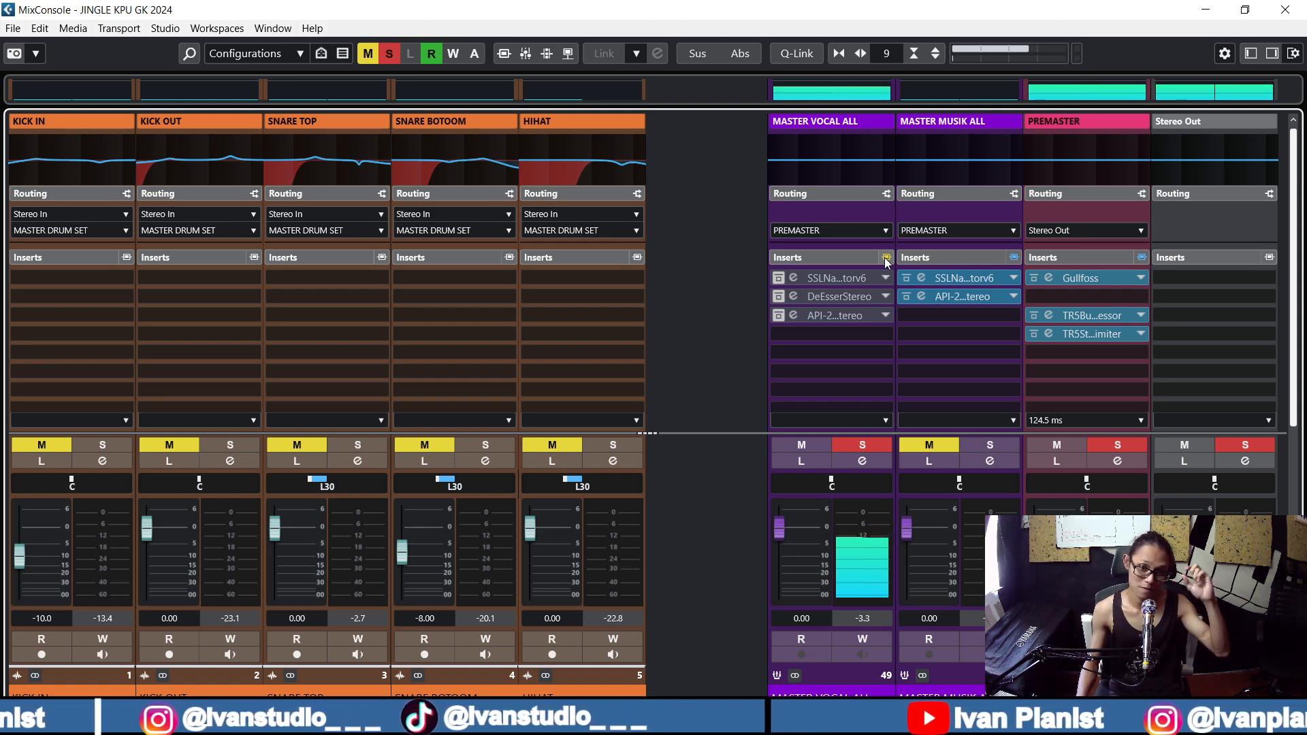
{"action": "left_click", "coordinate": [887, 258]}
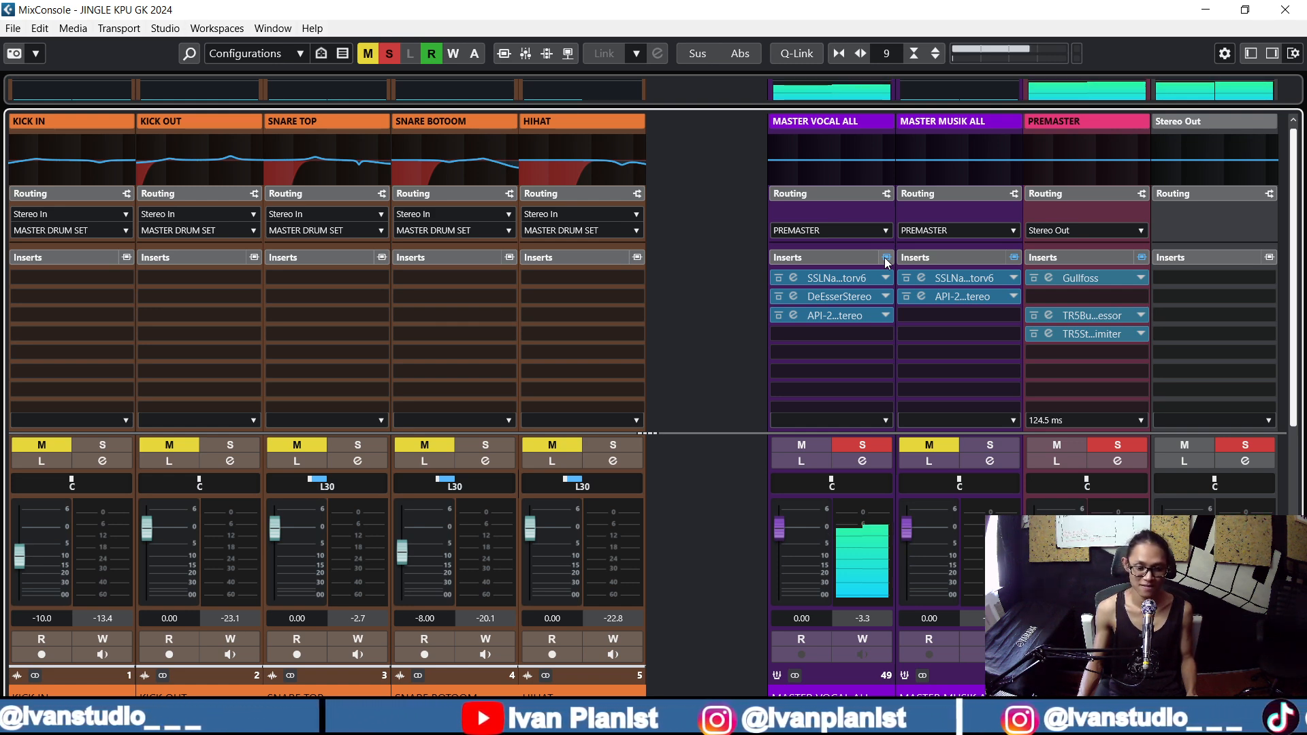
{"action": "left_click", "coordinate": [886, 259]}
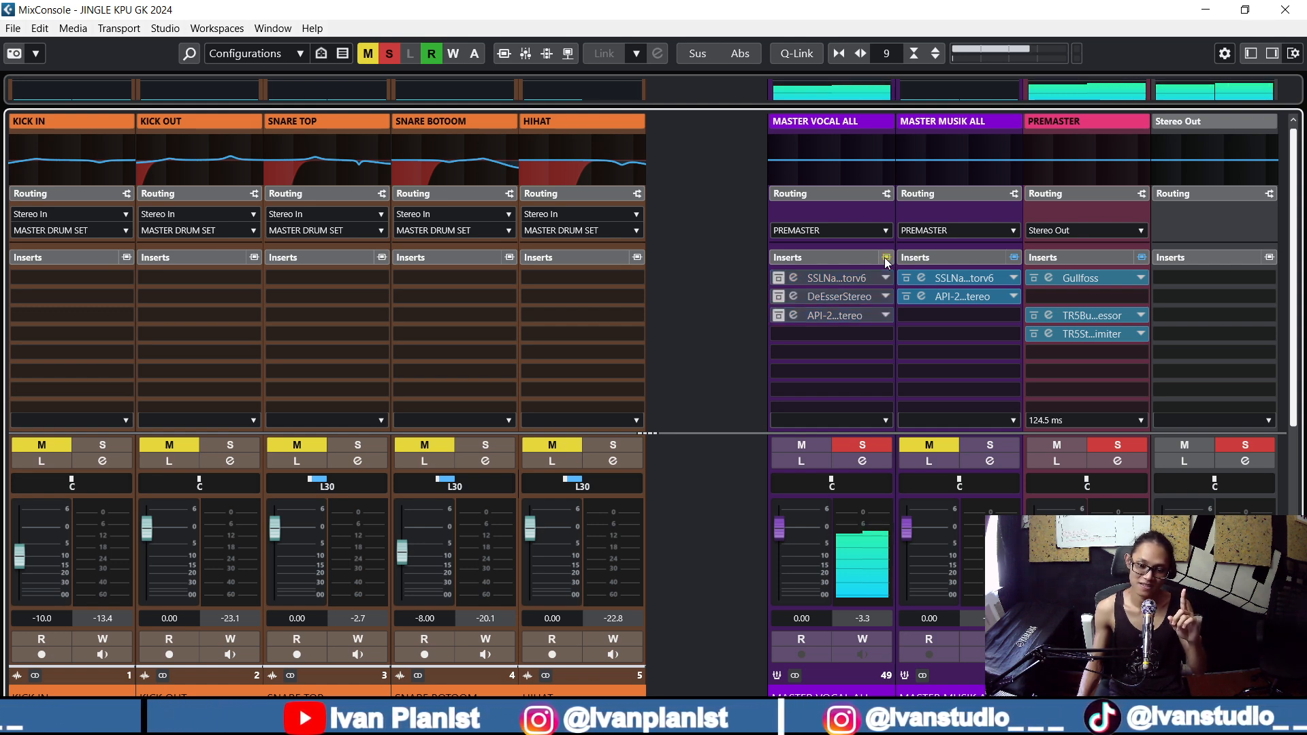
{"action": "left_click", "coordinate": [887, 262]}
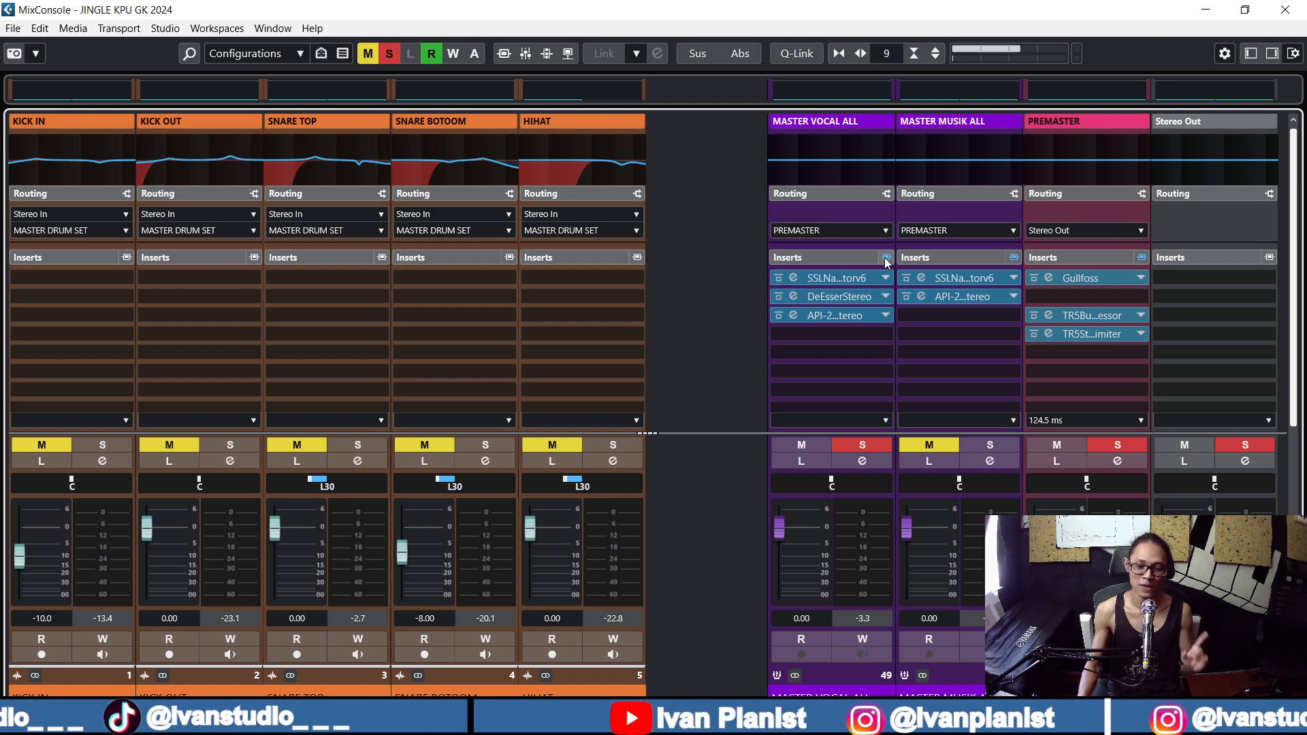
Step: Release the MASTER VOCAL ALL solo, solo the MASTER MUSIK ALL bus instead, and play the music
{"action": "left_click", "coordinate": [863, 444]}
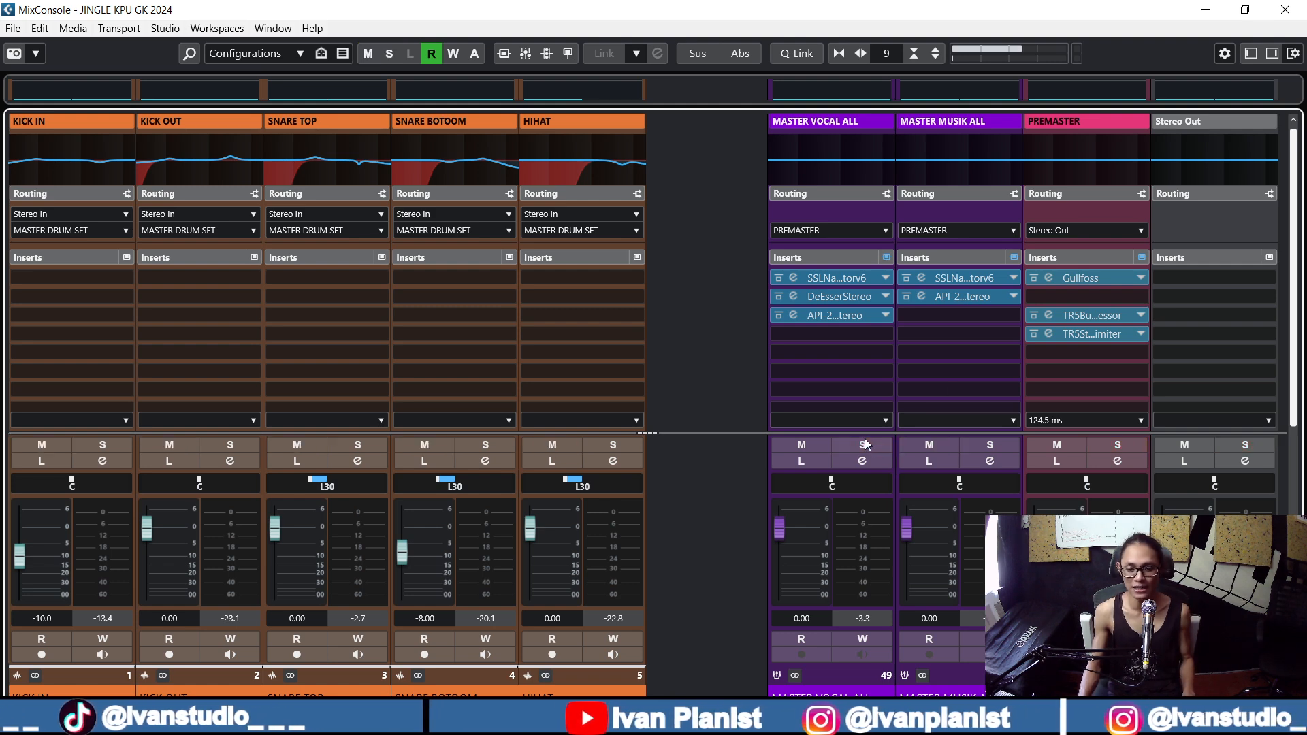
{"action": "left_click", "coordinate": [989, 445]}
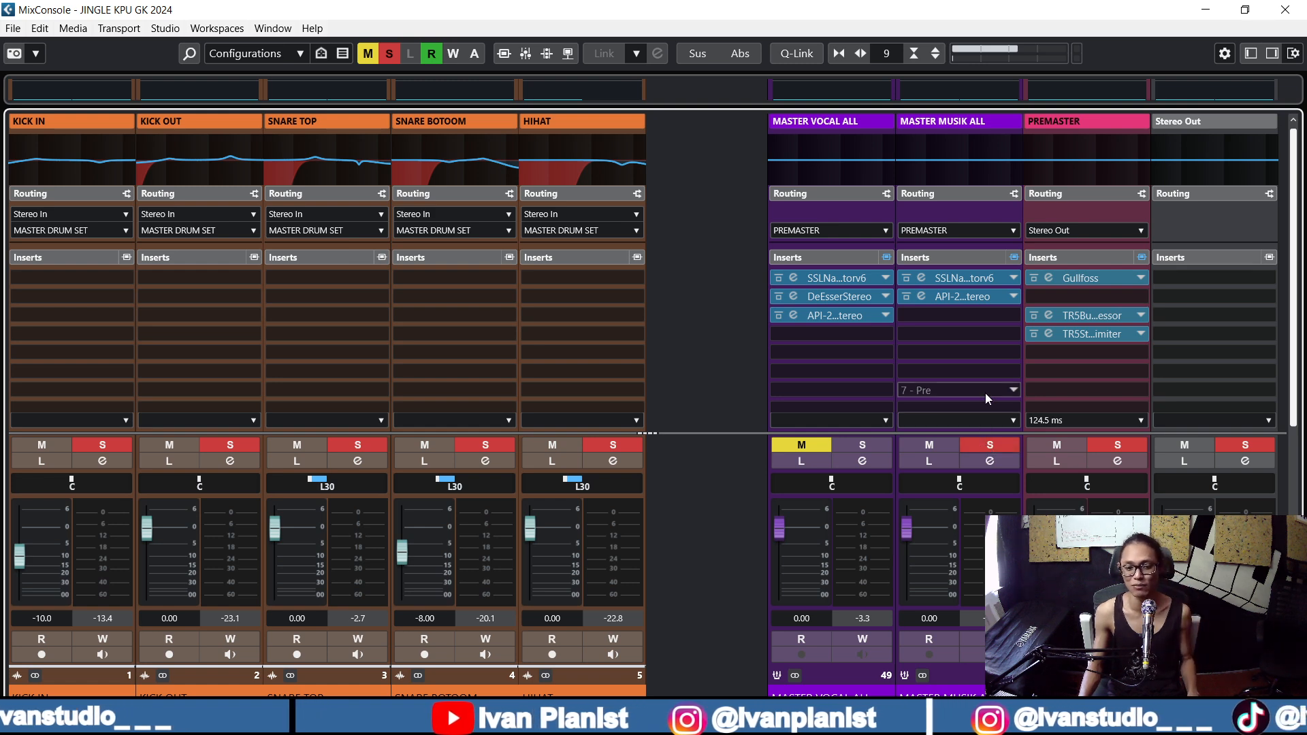
{"action": "key", "text": "space"}
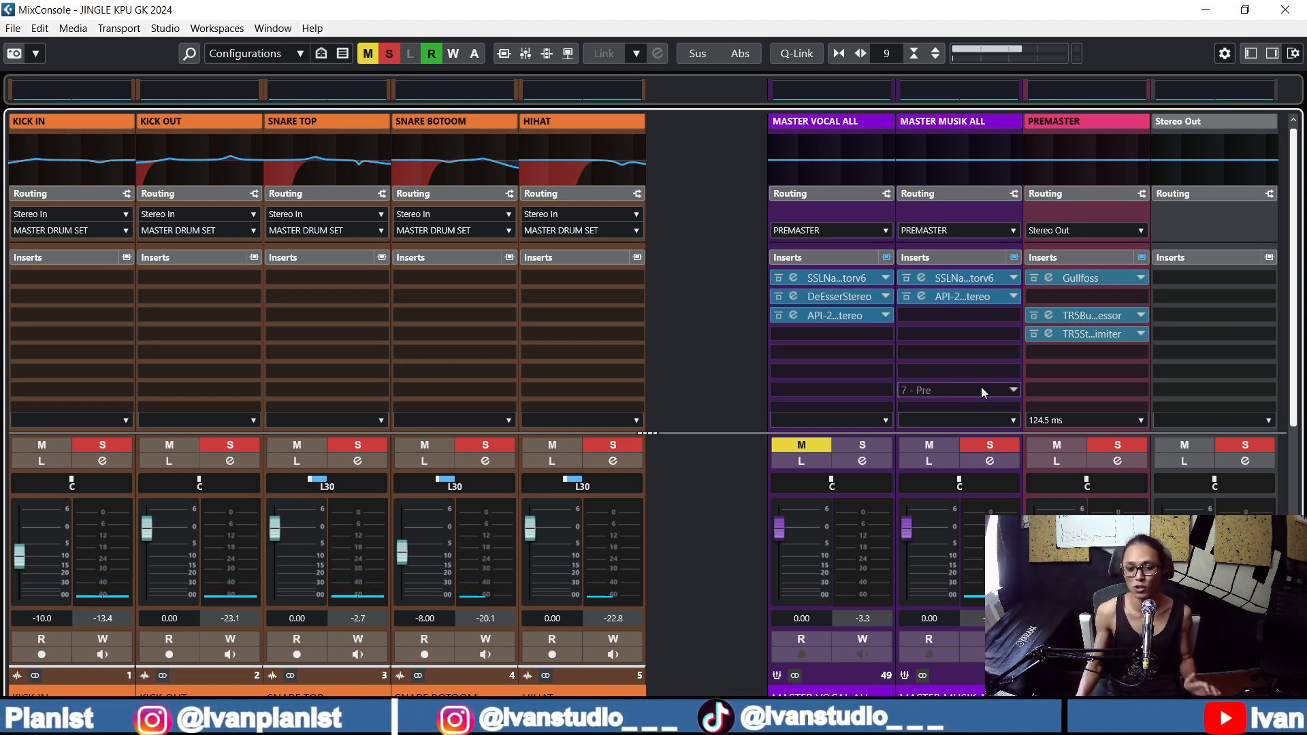
Step: Open the SSL Native X-Saturator insert on MASTER MUSIK ALL, place it over the drum channels, and play the music through it
{"action": "left_click", "coordinate": [922, 278]}
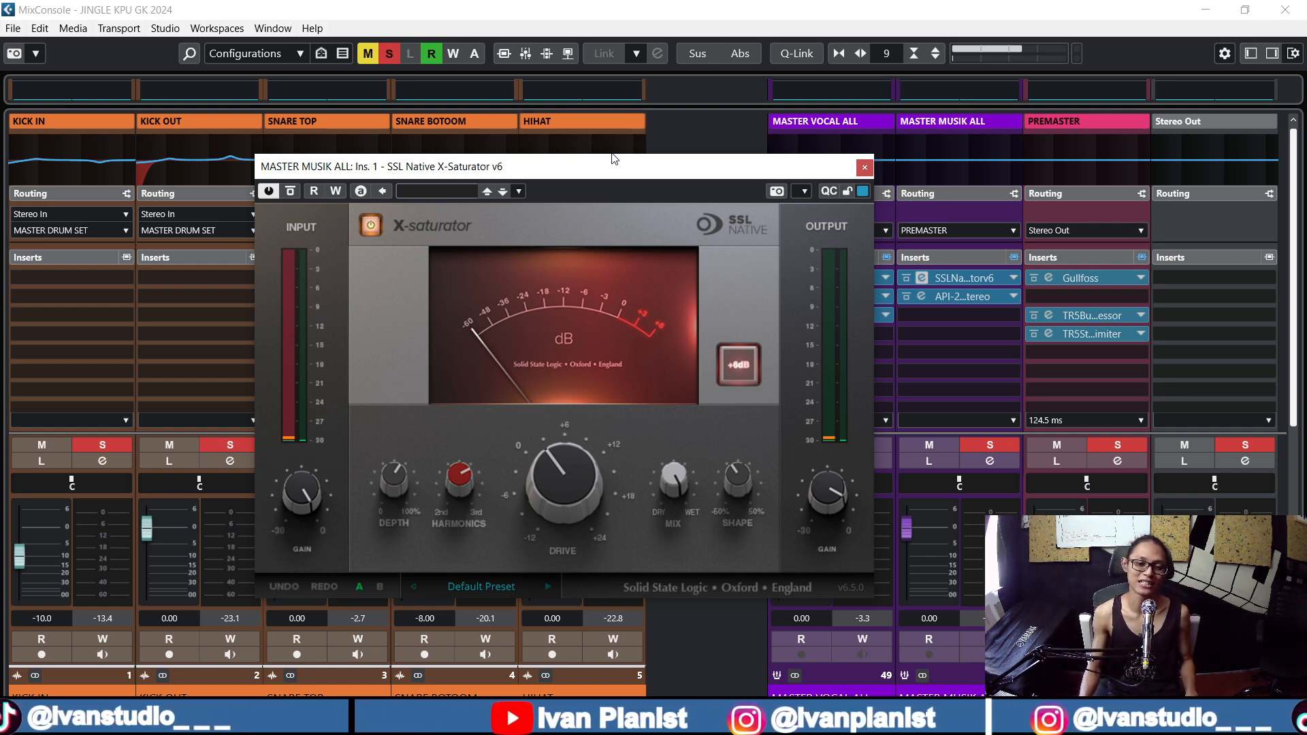
{"action": "left_click_drag", "start_coordinate": [608, 171], "coordinate": [583, 132]}
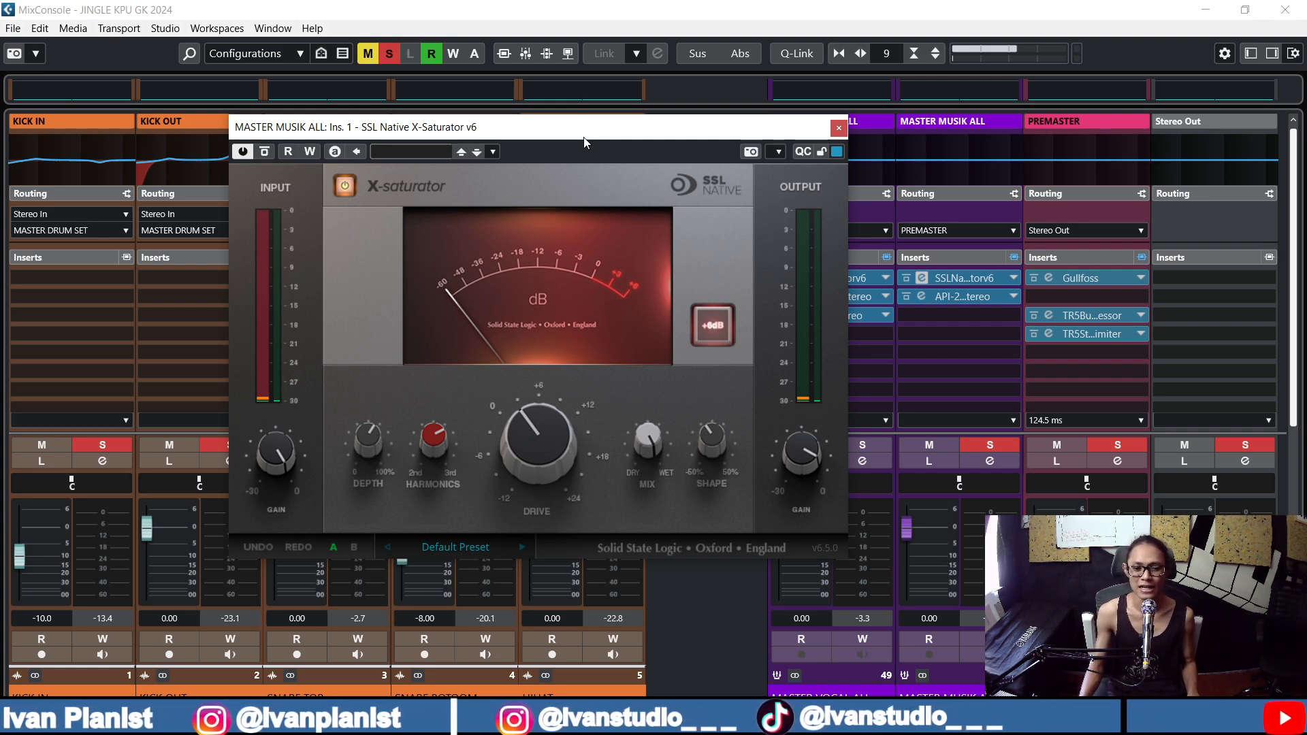
{"action": "left_click_drag", "start_coordinate": [616, 131], "coordinate": [627, 134]}
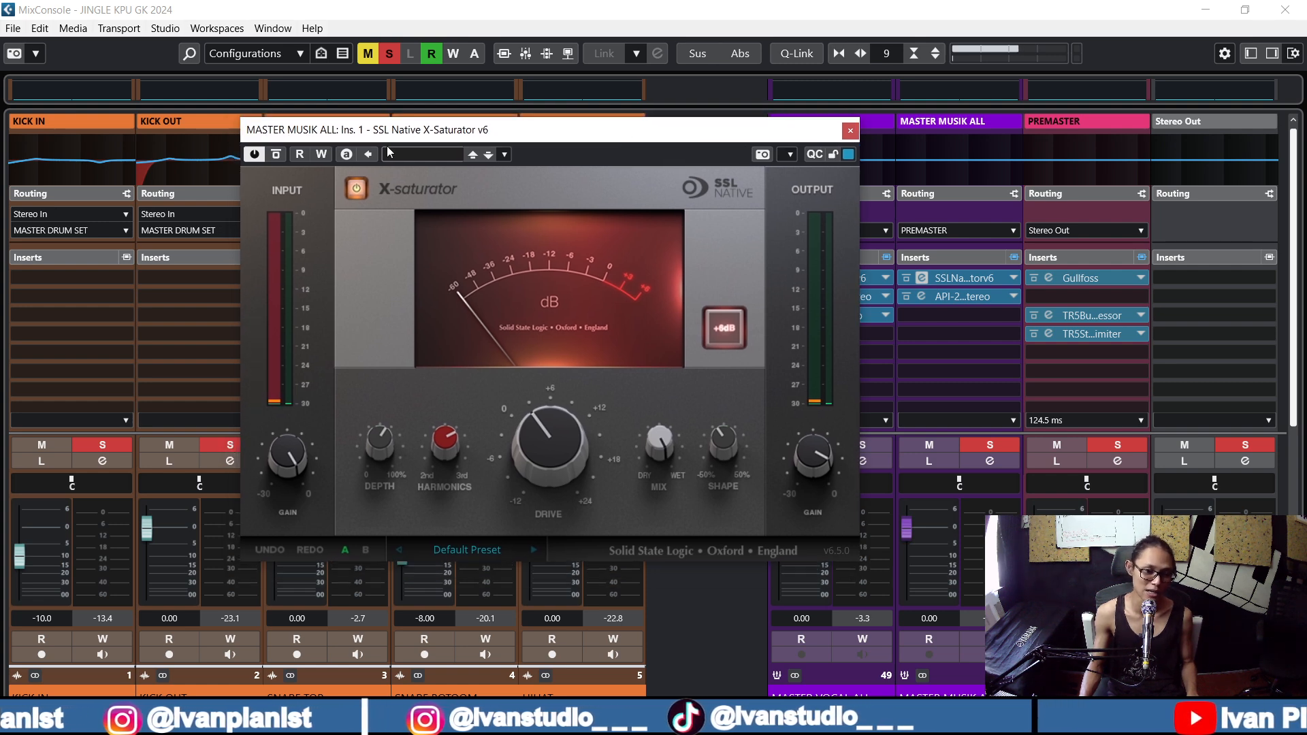
{"action": "key", "text": "space"}
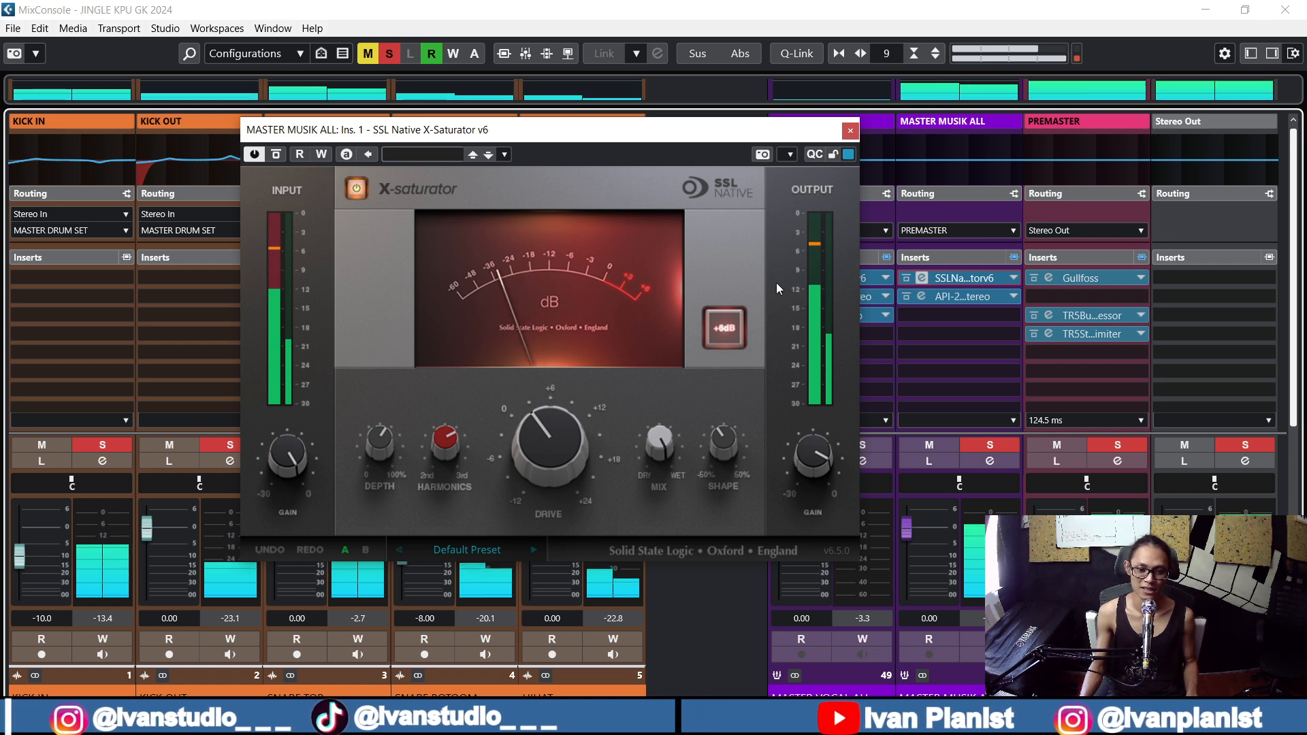
Step: Toggle the +6dB option of the MASTER MUSIK ALL X-Saturator off and on to demonstrate it, leaving it on
{"action": "left_click", "coordinate": [724, 332]}
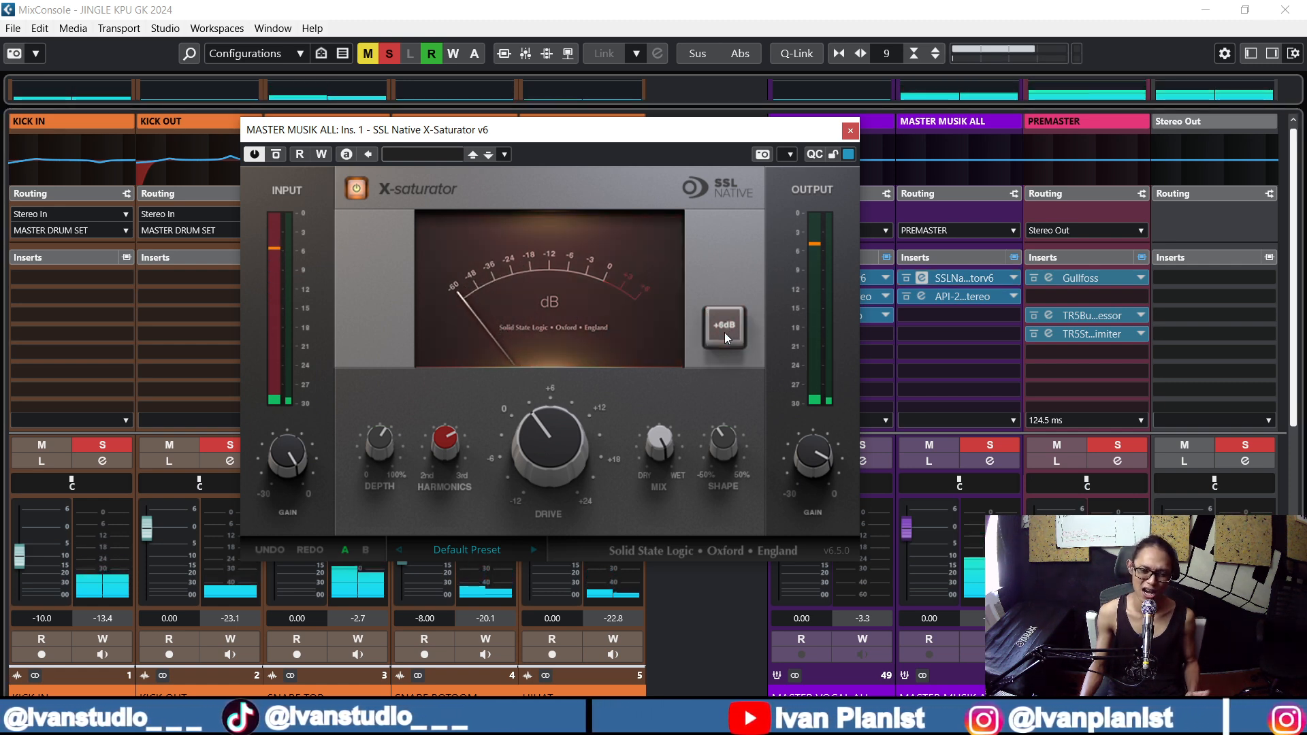
{"action": "left_click", "coordinate": [725, 339]}
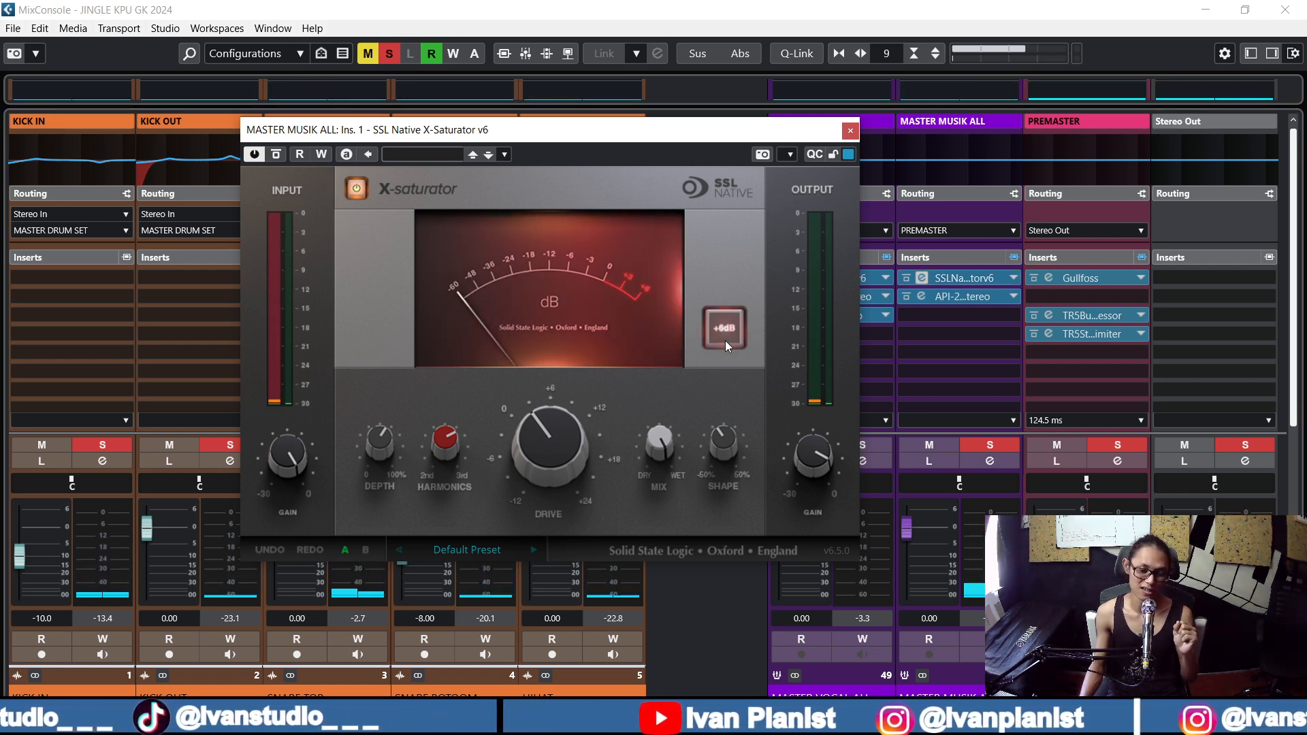
{"action": "left_click", "coordinate": [726, 341]}
{"action": "left_click", "coordinate": [735, 340]}
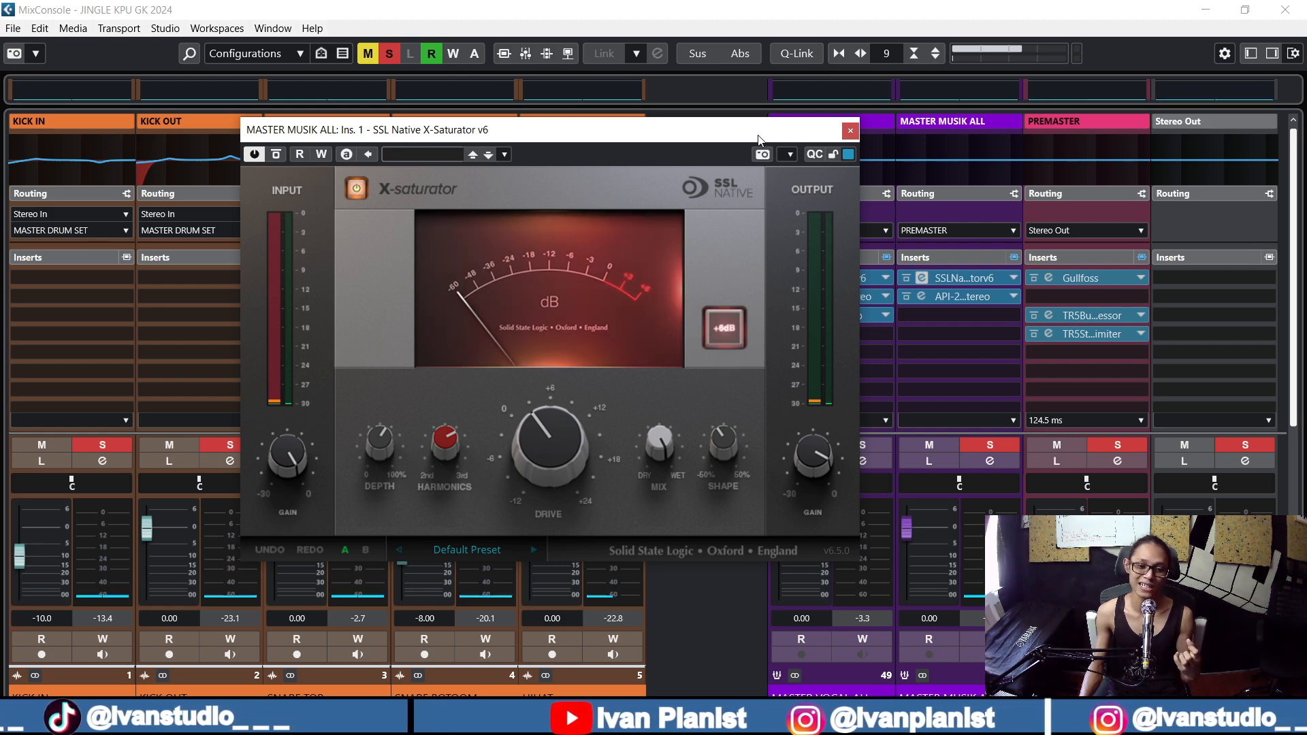
Step: Open the MASTER VOCAL ALL X-Saturator for comparison with the music bus one, toggle its +6dB option on and off, and close it
{"action": "left_click_drag", "start_coordinate": [749, 129], "coordinate": [636, 123]}
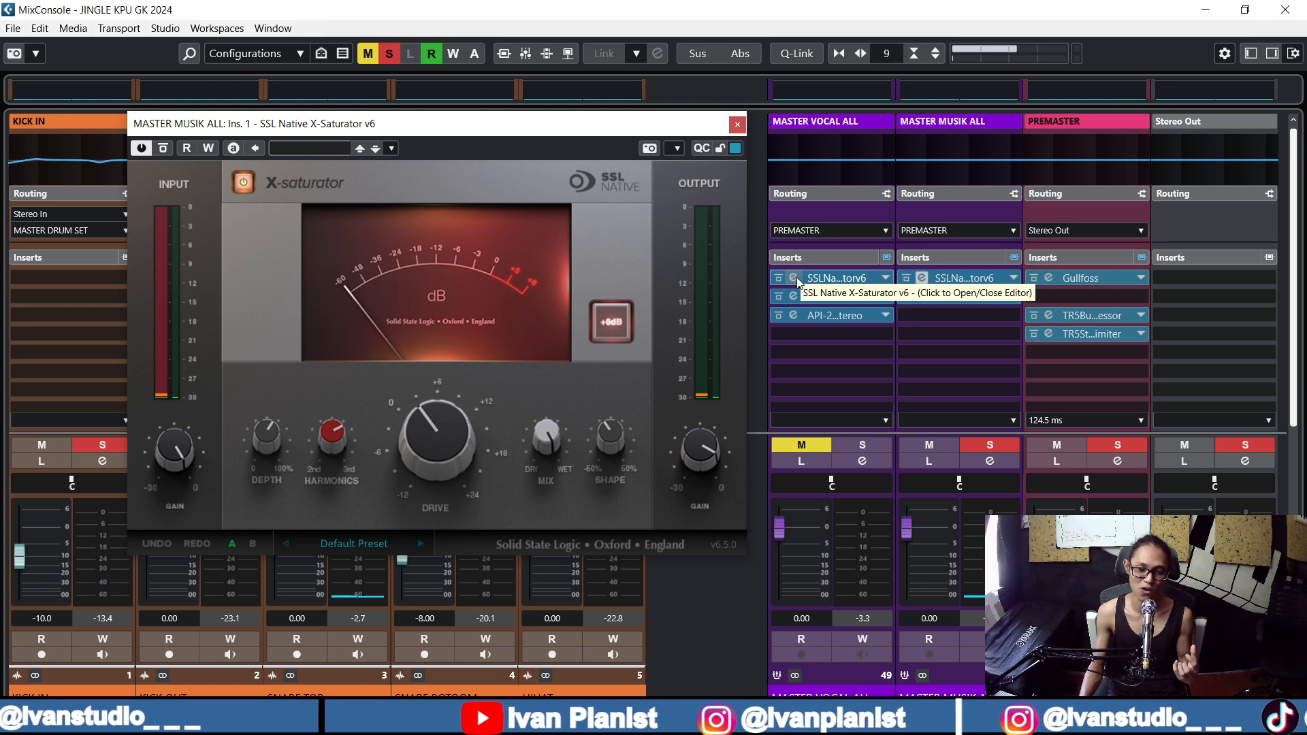
{"action": "left_click", "coordinate": [806, 275]}
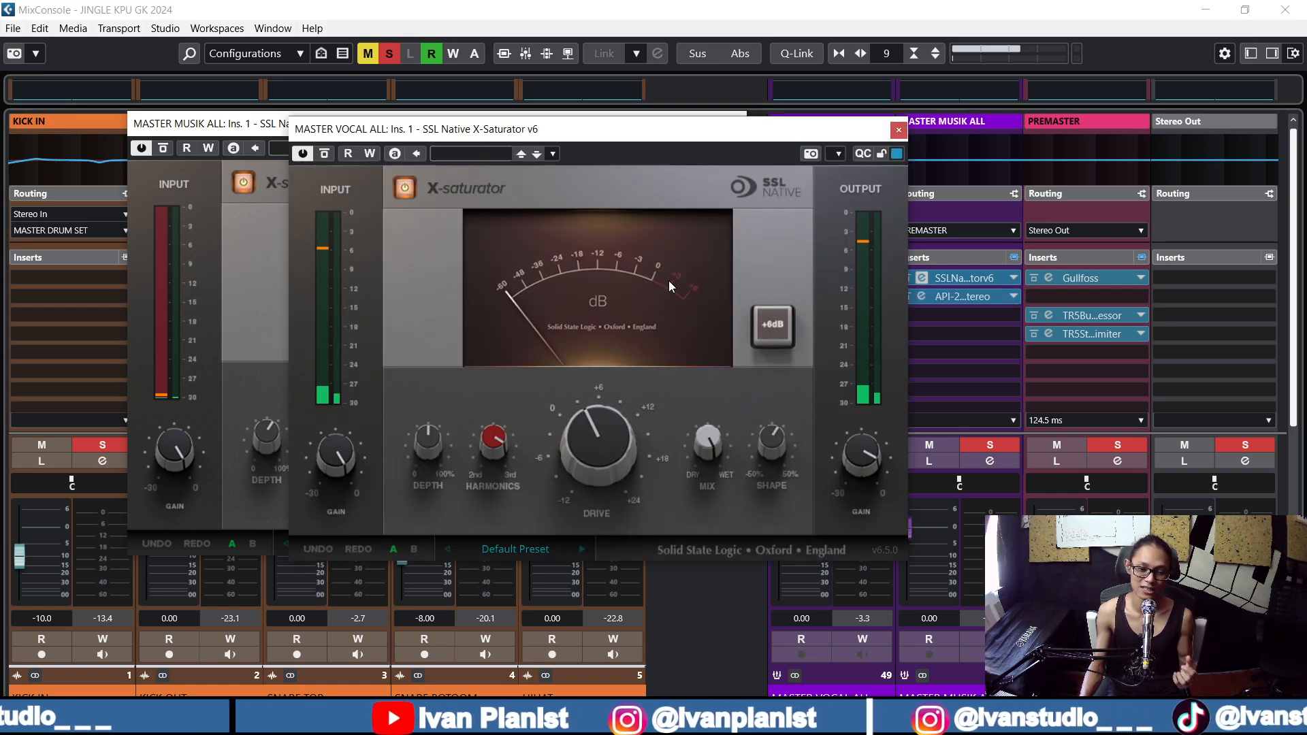
{"action": "left_click", "coordinate": [768, 325]}
{"action": "left_click", "coordinate": [781, 328]}
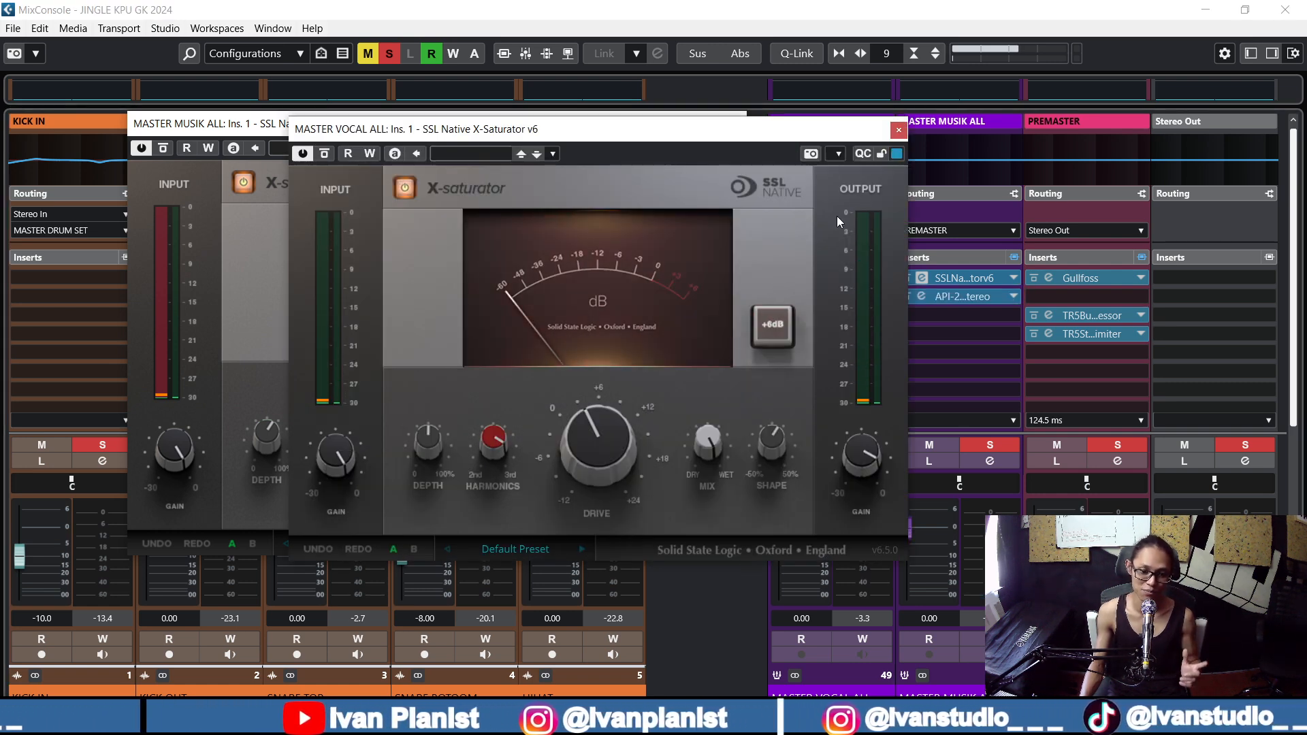
{"action": "left_click", "coordinate": [898, 130]}
Step: Play the music and compare the MASTER MUSIK ALL X-Saturator switched off and on, leaving it on, and close it
{"action": "left_click_drag", "start_coordinate": [612, 133], "coordinate": [696, 152]}
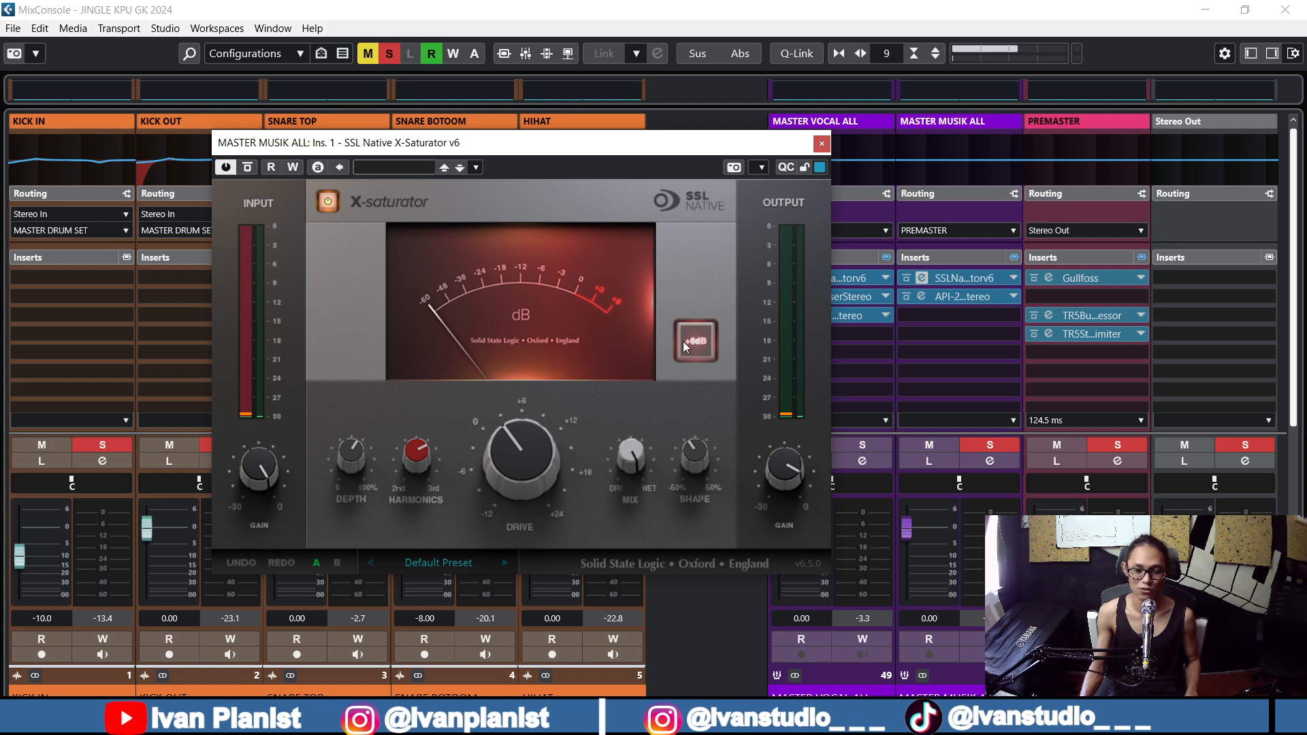
{"action": "key", "text": "space"}
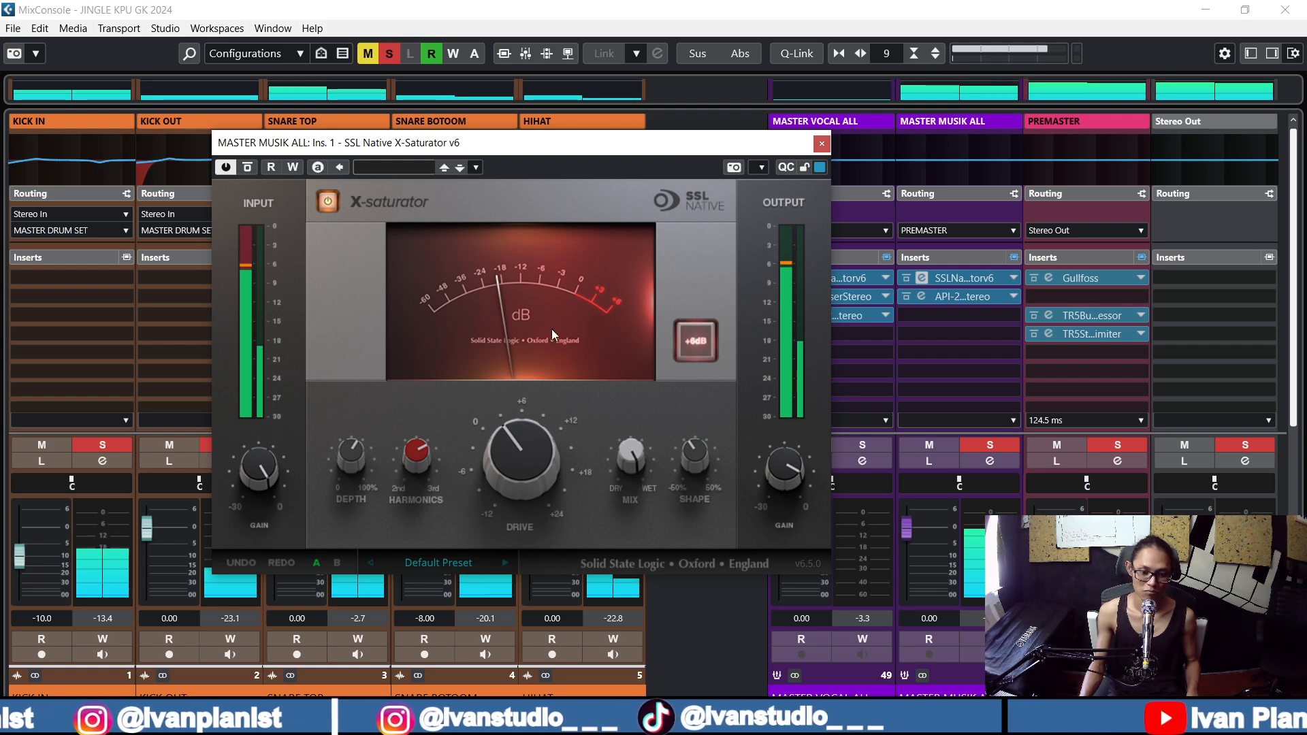
{"action": "left_click", "coordinate": [330, 203]}
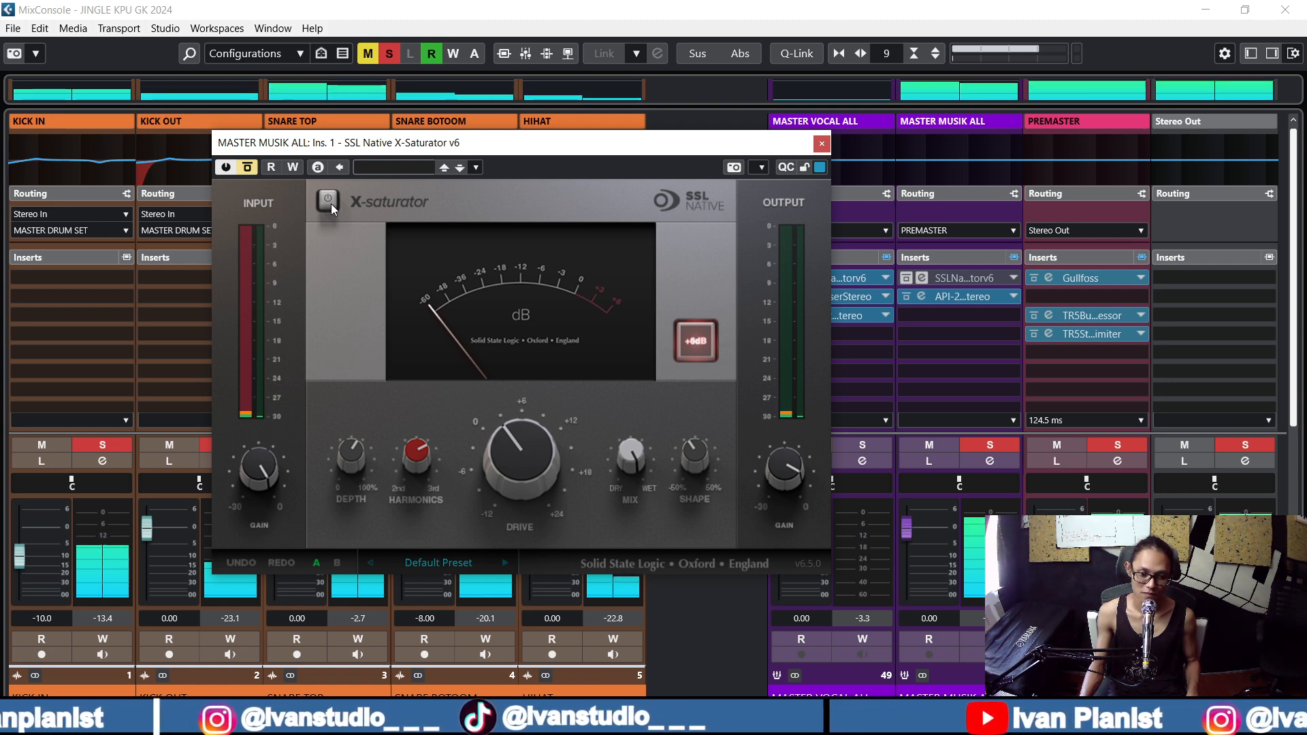
{"action": "left_click", "coordinate": [329, 203]}
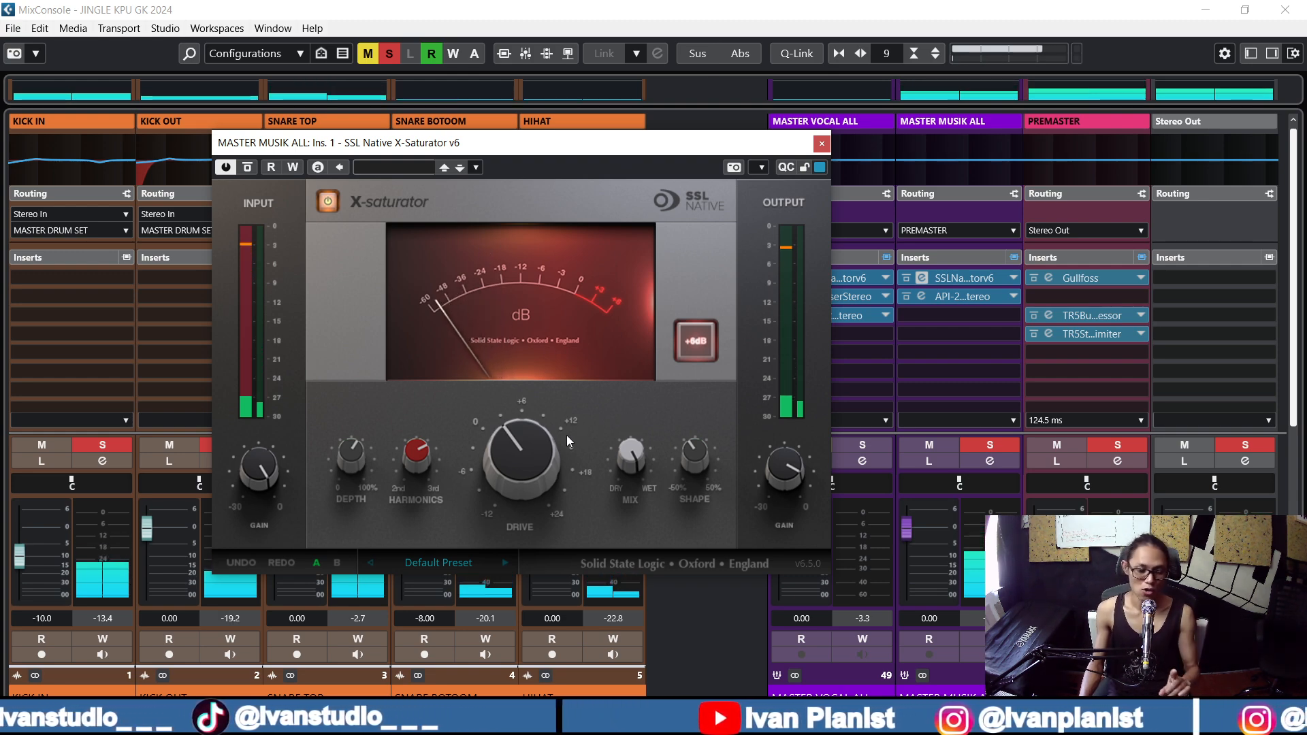
{"action": "mouse_move", "coordinate": [511, 471]}
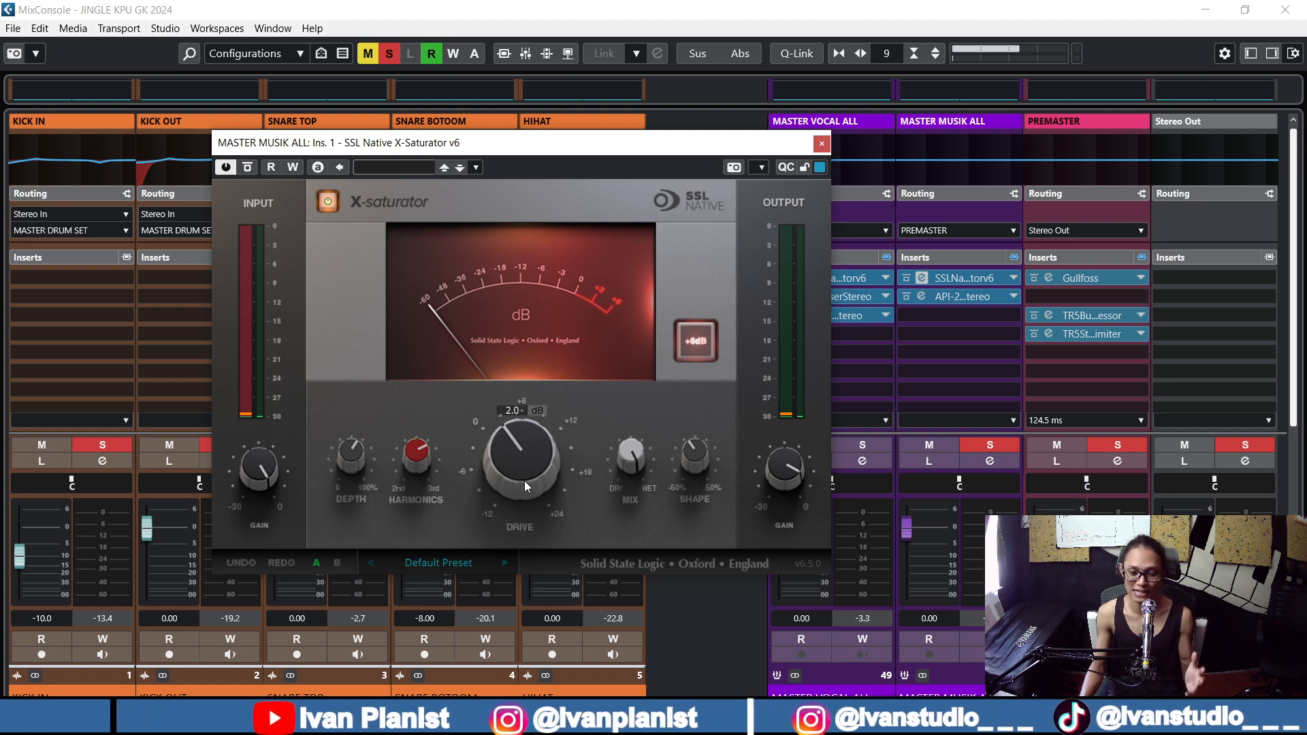
{"action": "left_click", "coordinate": [822, 143]}
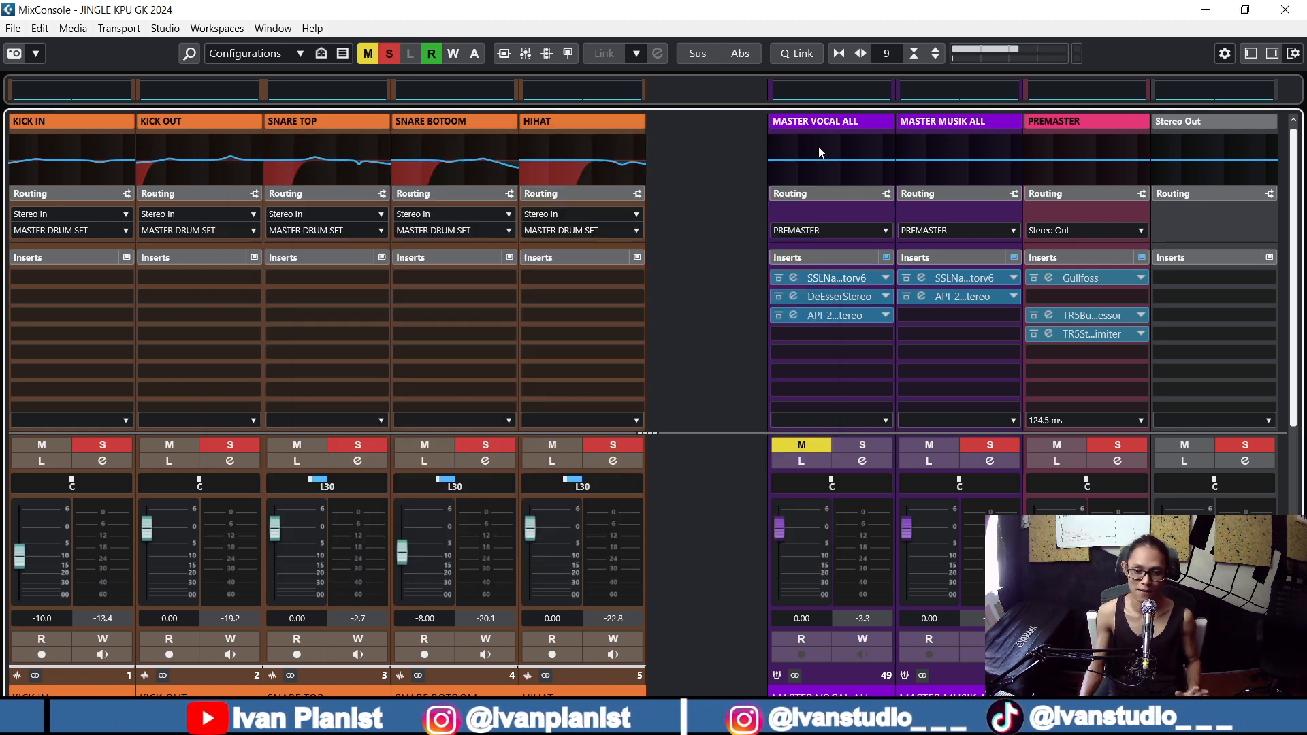
Step: Show the API-2500 Stereo compressor insert on MASTER MUSIK ALL over the drum channels, play the music through it, and close it
{"action": "left_click", "coordinate": [923, 298]}
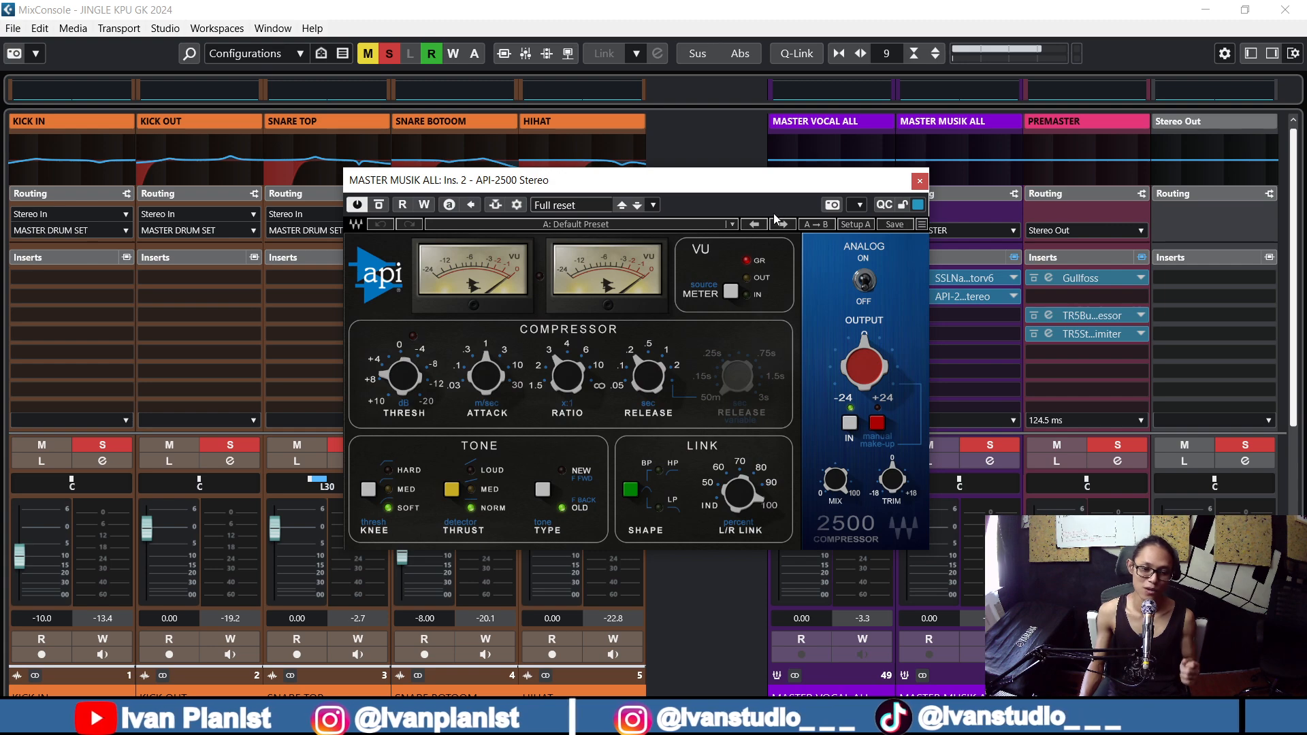
{"action": "left_click_drag", "start_coordinate": [776, 191], "coordinate": [678, 183]}
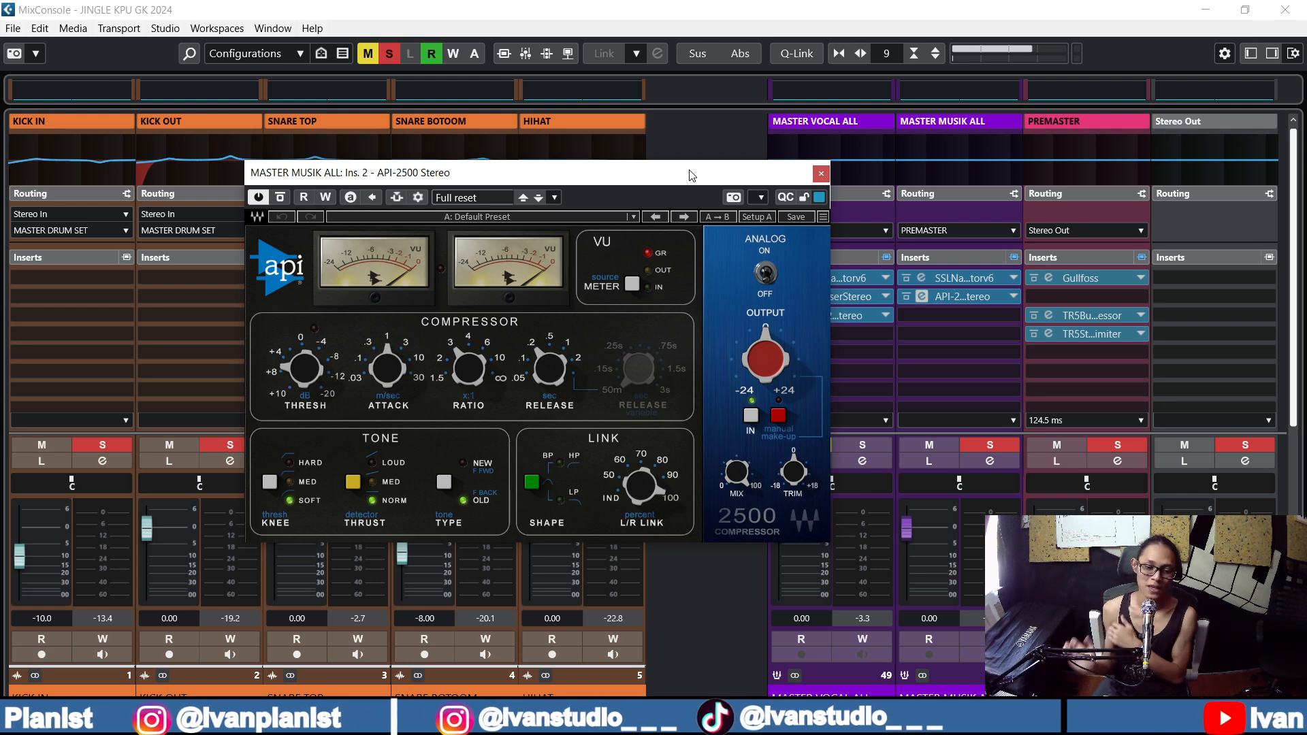
{"action": "left_click", "coordinate": [821, 173]}
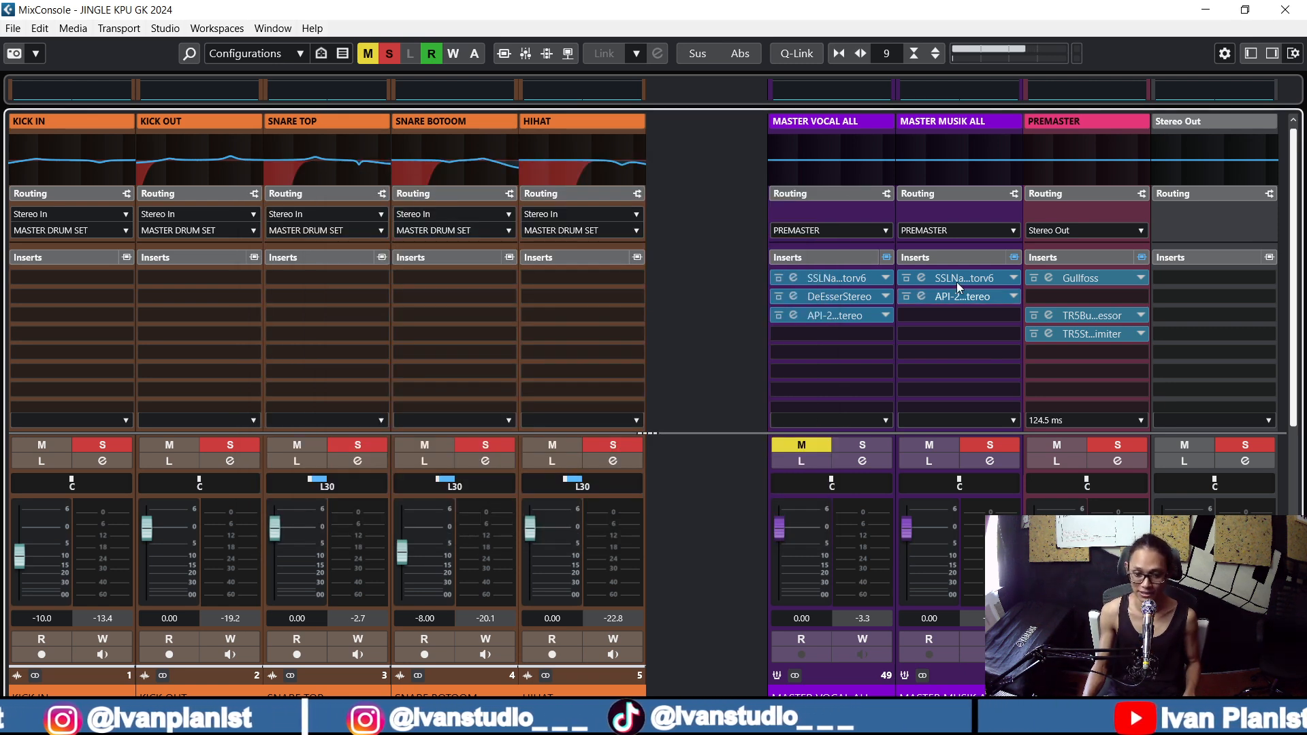
{"action": "left_click", "coordinate": [923, 298]}
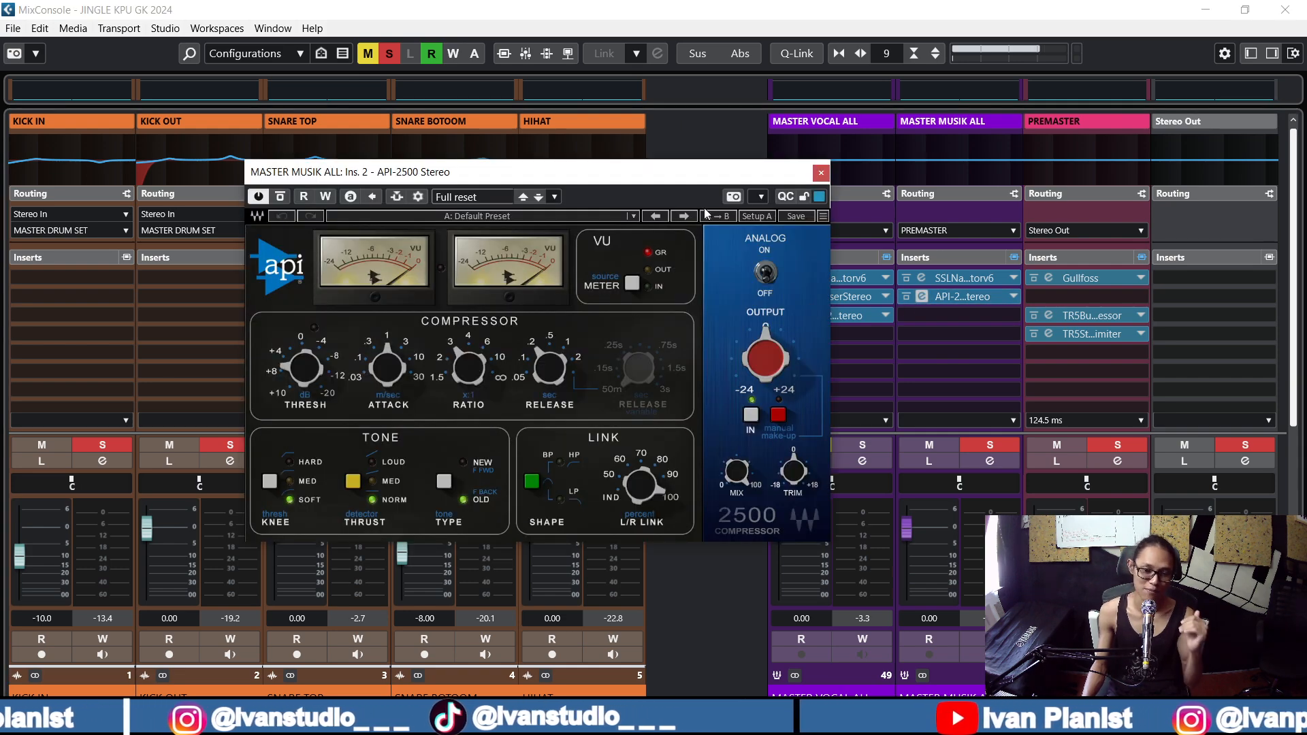
{"action": "left_click_drag", "start_coordinate": [707, 183], "coordinate": [635, 164]}
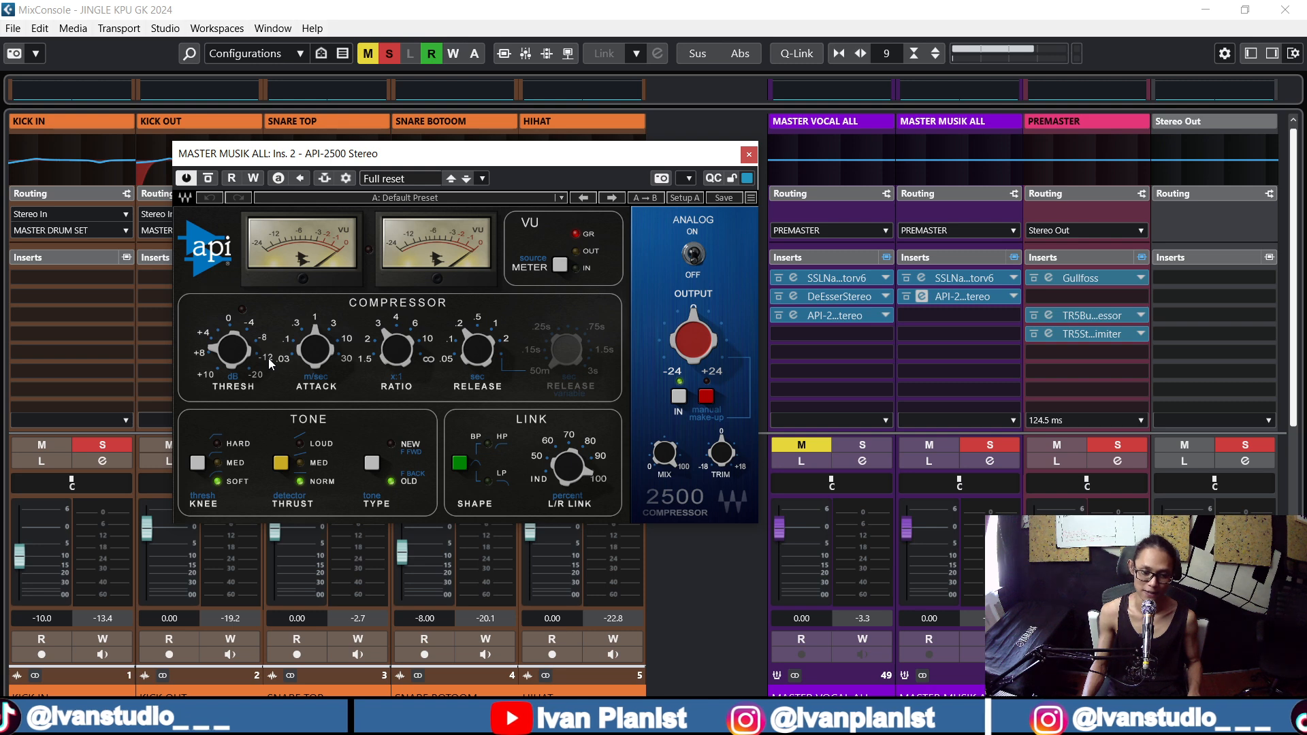
{"action": "key", "text": "space"}
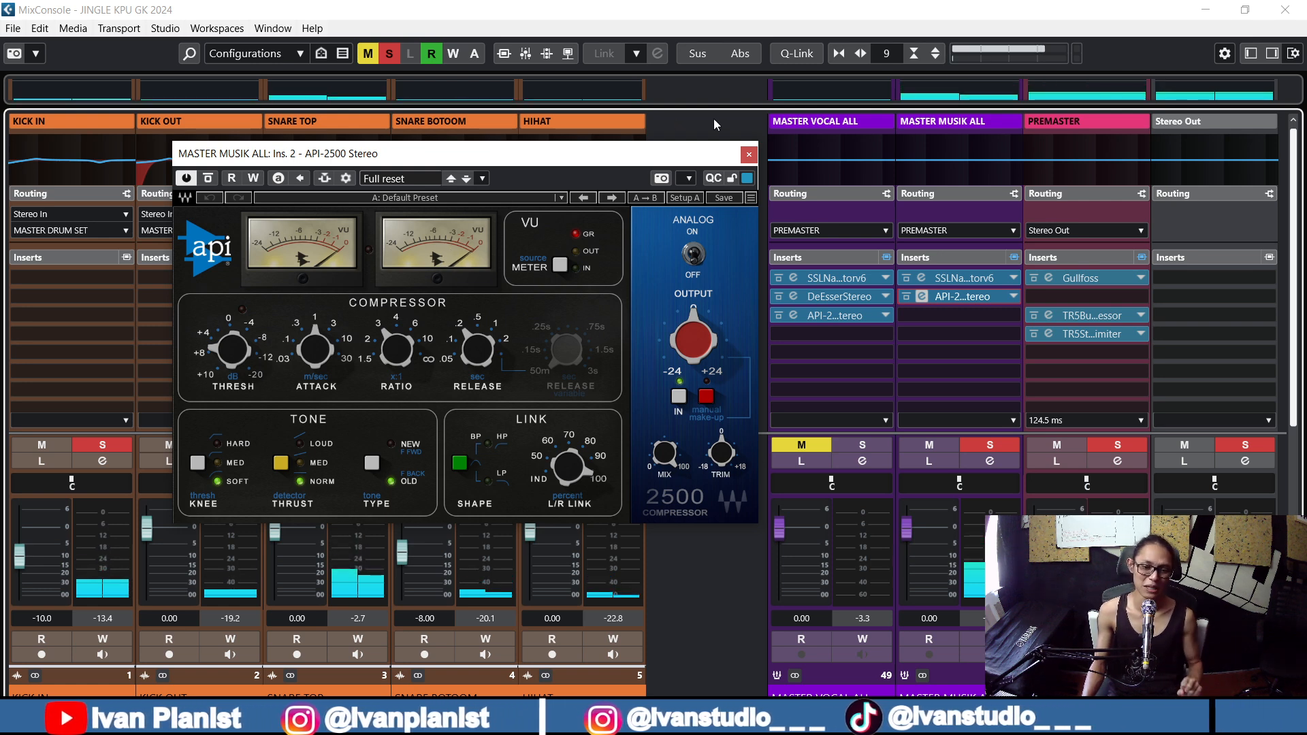
{"action": "left_click", "coordinate": [749, 154]}
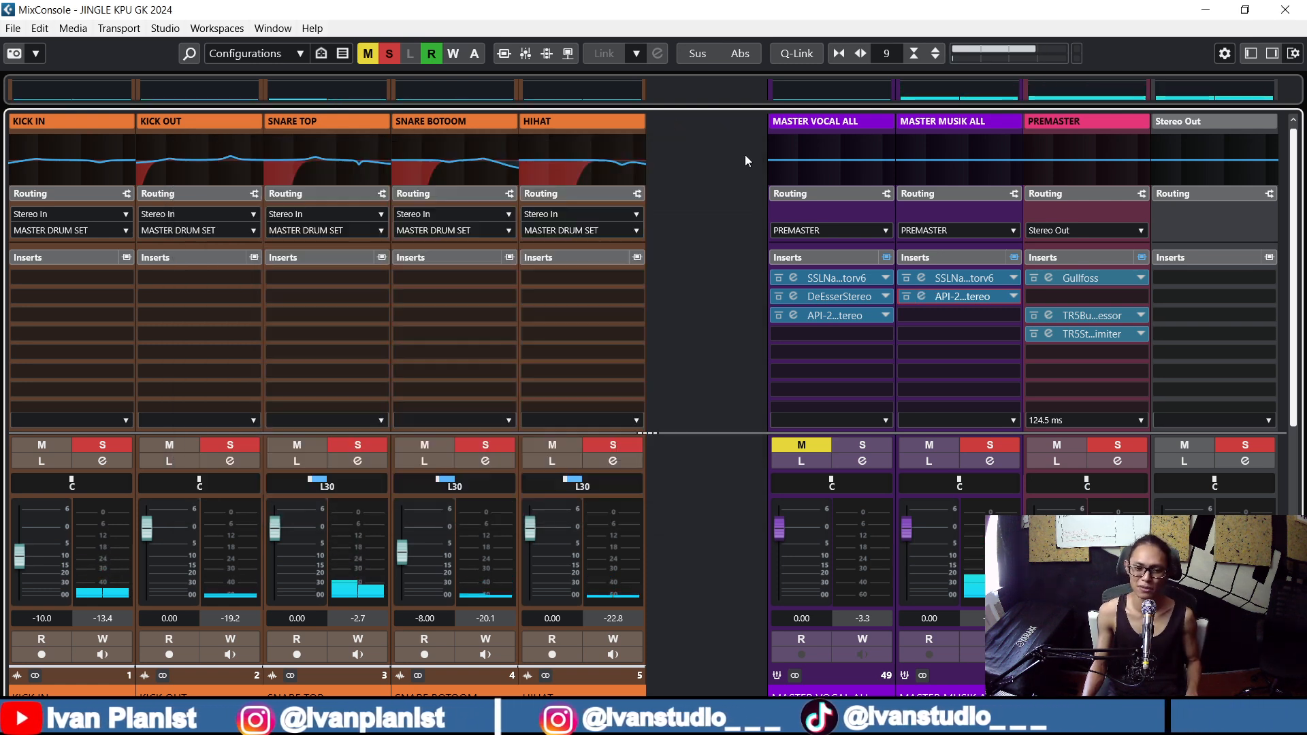
Step: Compare the playing music with all MASTER MUSIK ALL inserts bypassed and active, leaving the inserts active
{"action": "left_click", "coordinate": [1014, 259]}
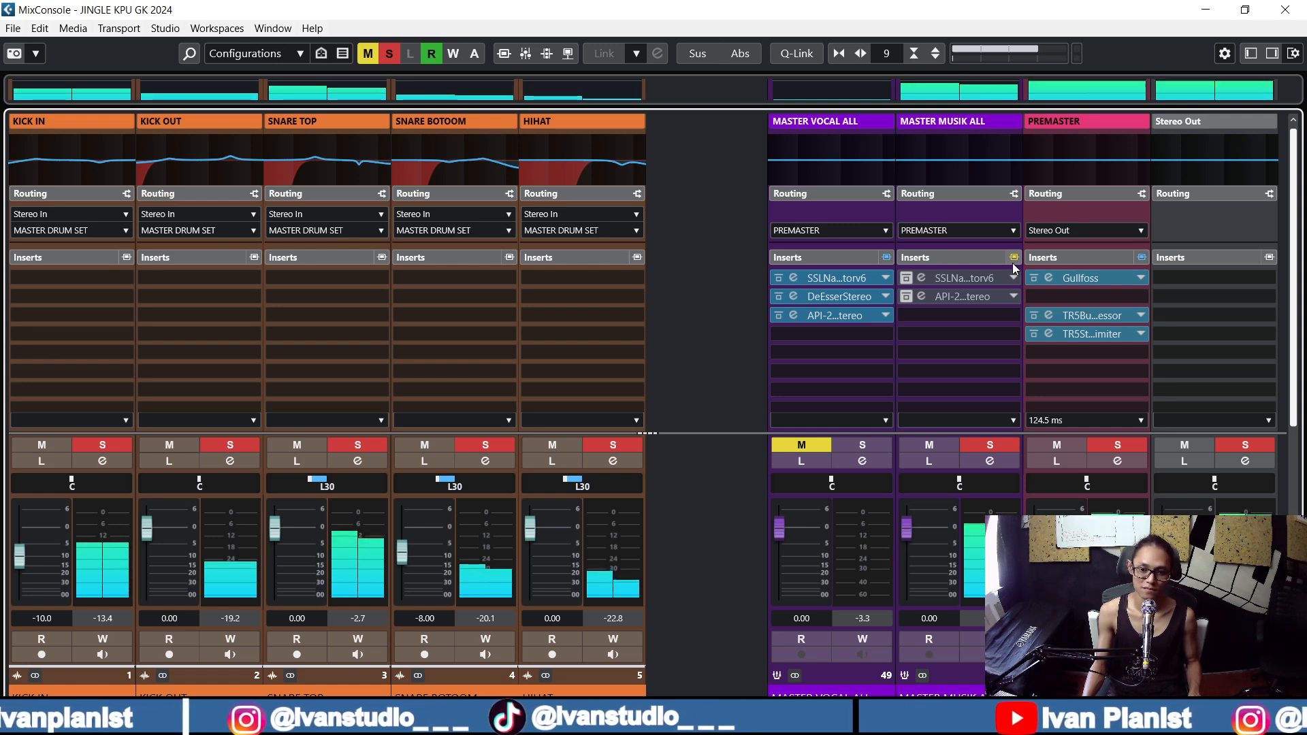
{"action": "left_click", "coordinate": [1013, 259]}
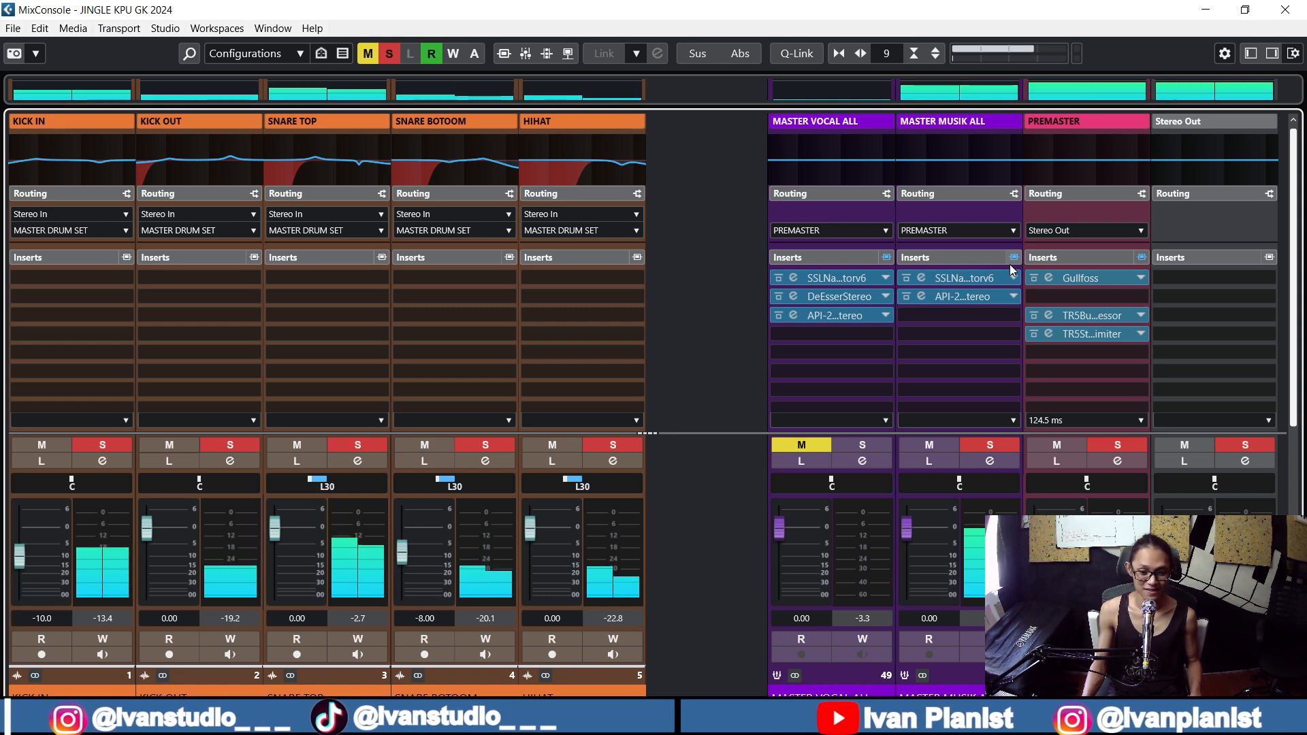
{"action": "left_click", "coordinate": [1014, 259]}
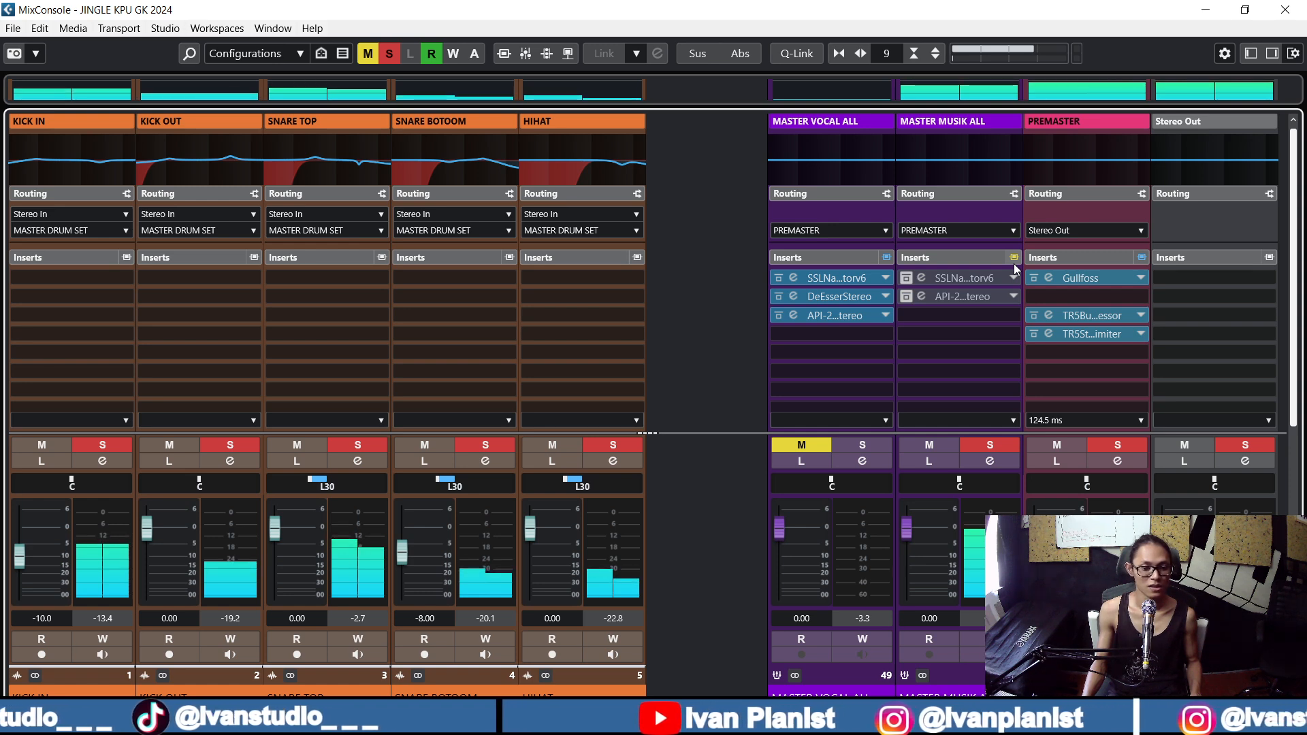
{"action": "left_click", "coordinate": [1014, 263]}
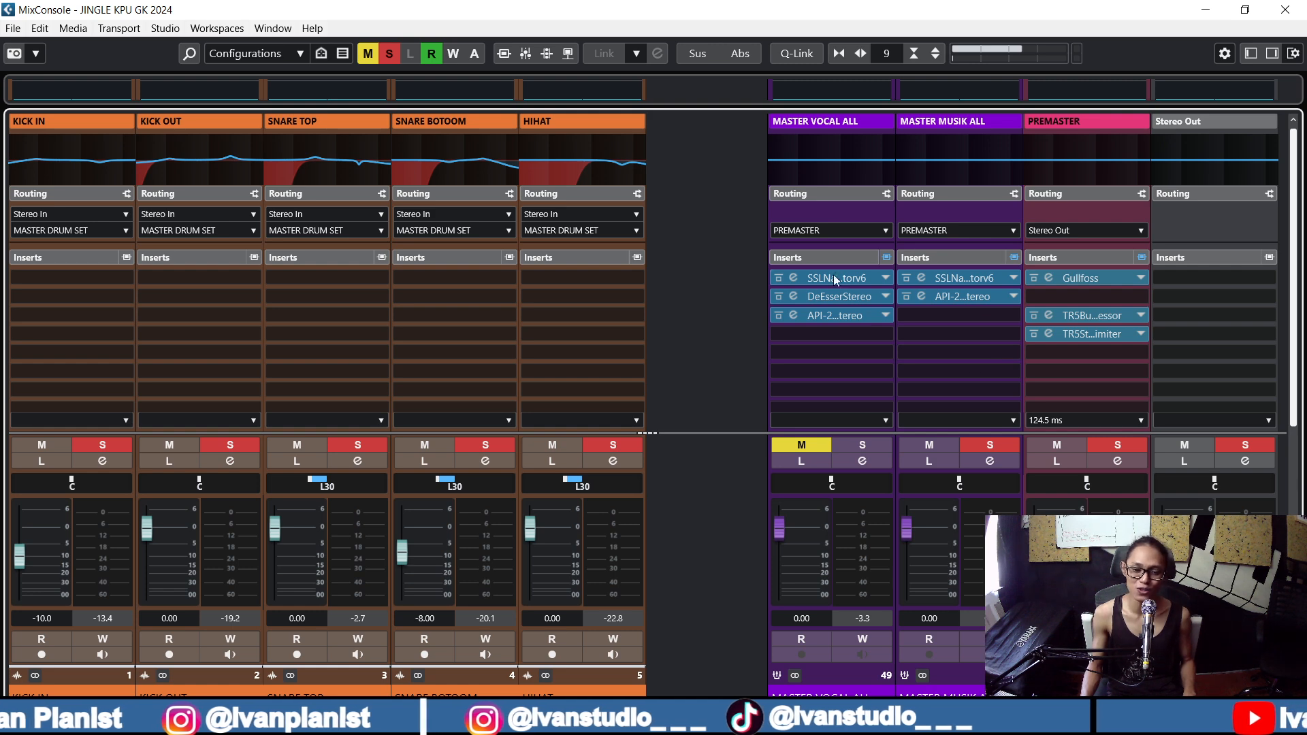
Step: Release the MASTER MUSIK ALL solo and play the full mix with all PREMASTER inserts bypassed and active, leaving them active
{"action": "left_click", "coordinate": [999, 445]}
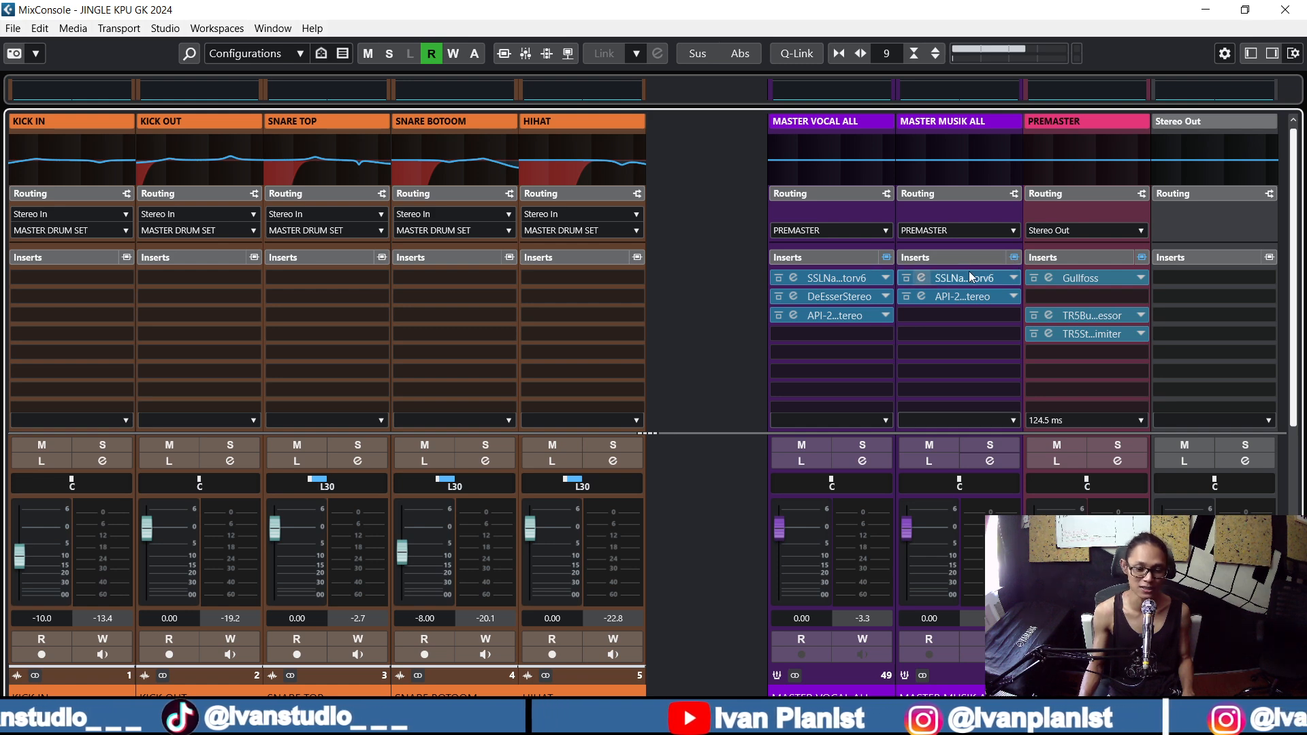
{"action": "left_click", "coordinate": [1142, 258]}
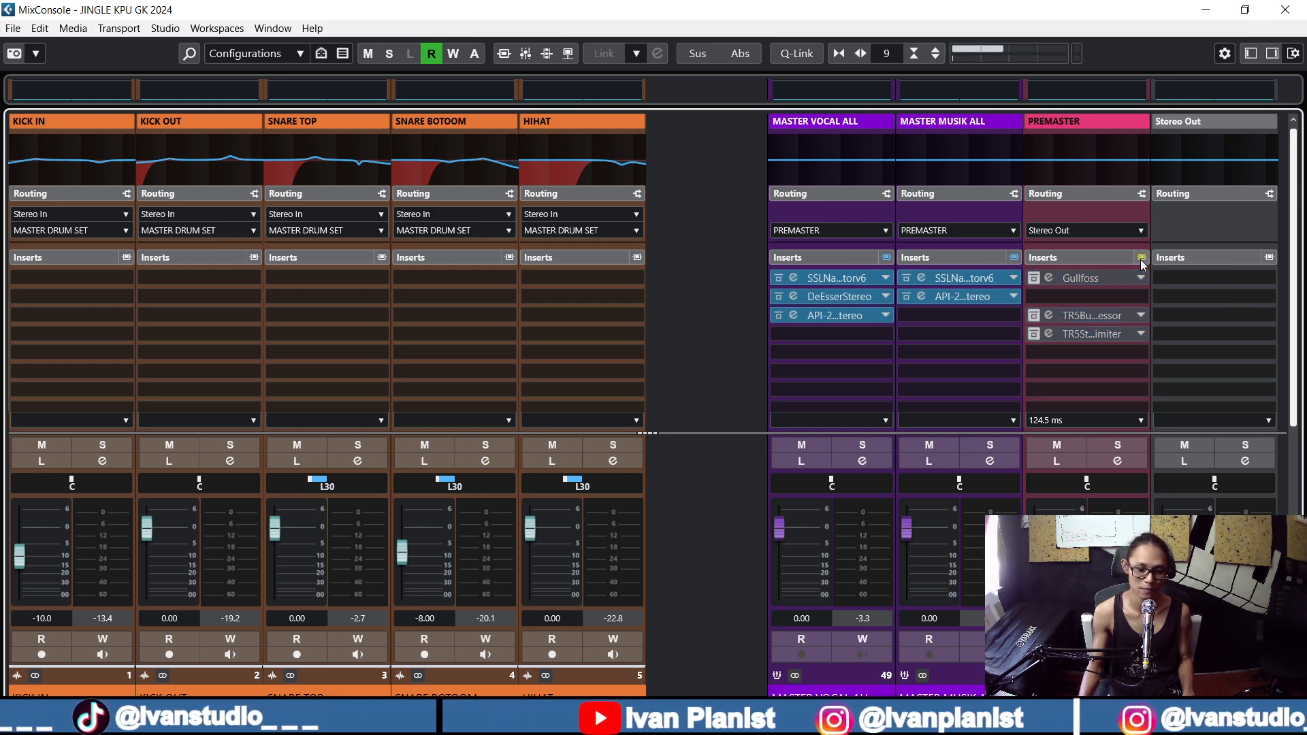
{"action": "key", "text": "space"}
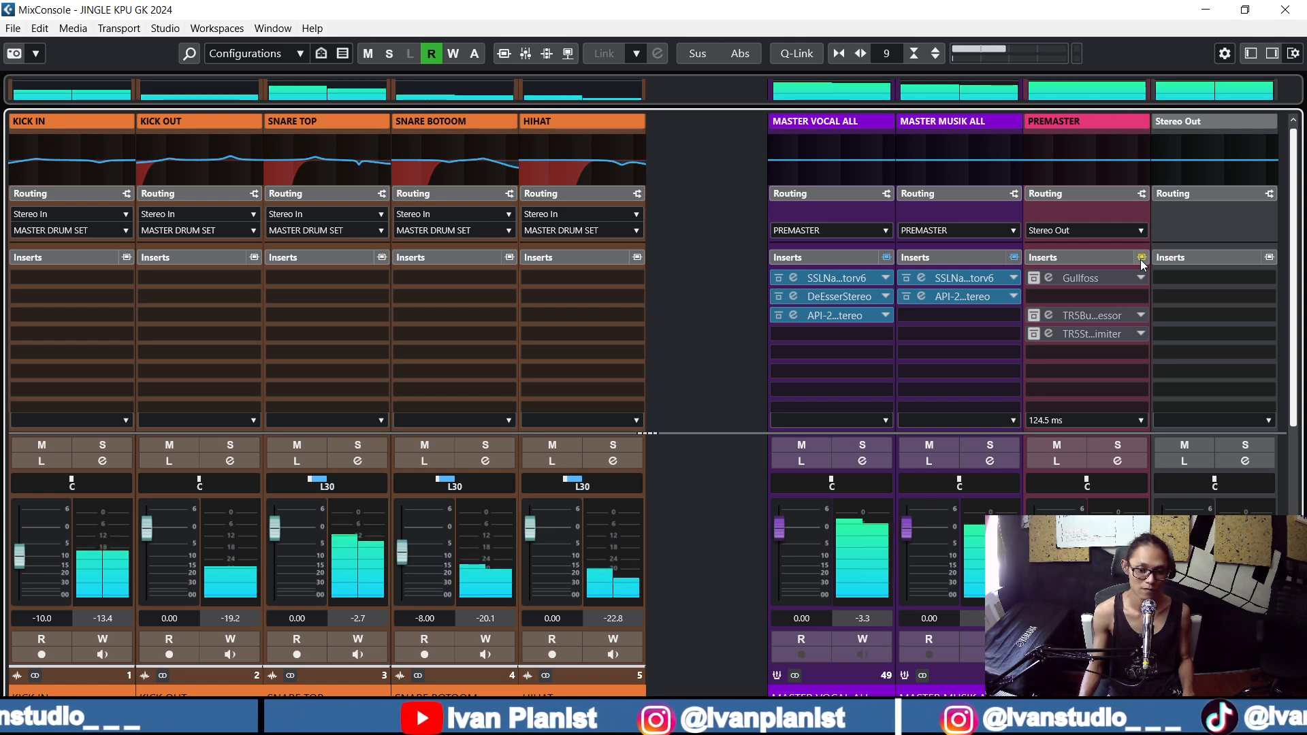
{"action": "left_click", "coordinate": [1141, 258]}
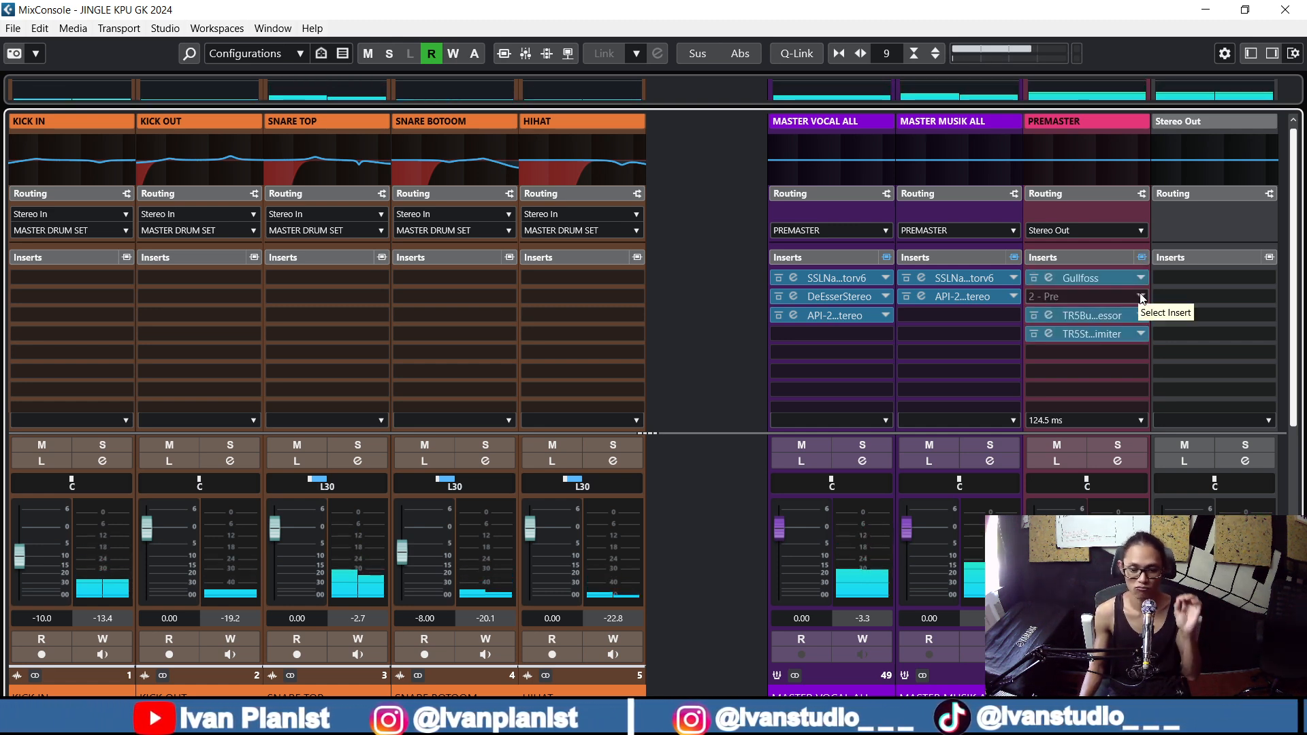
Step: Open the Gullfoss insert on PREMASTER and place its window over the drum channels to examine its settings
{"action": "left_click", "coordinate": [1029, 279]}
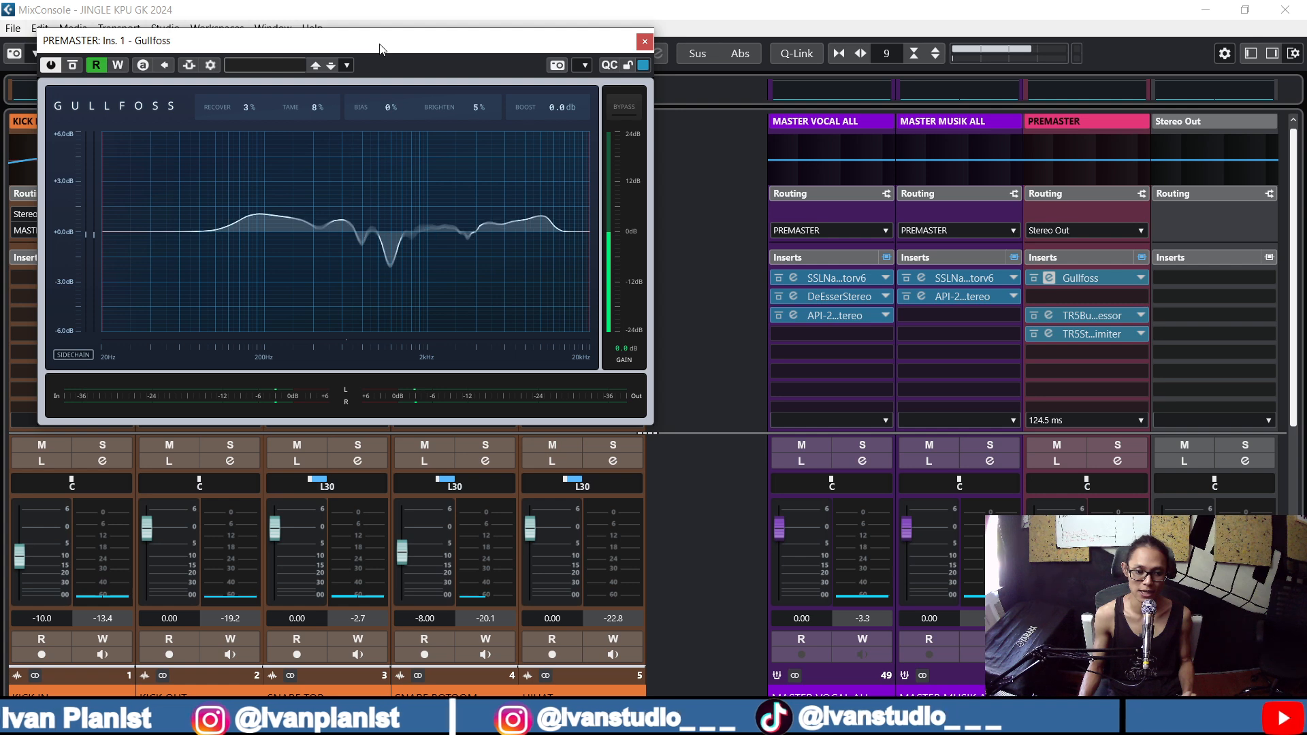
{"action": "left_click_drag", "start_coordinate": [381, 52], "coordinate": [533, 148]}
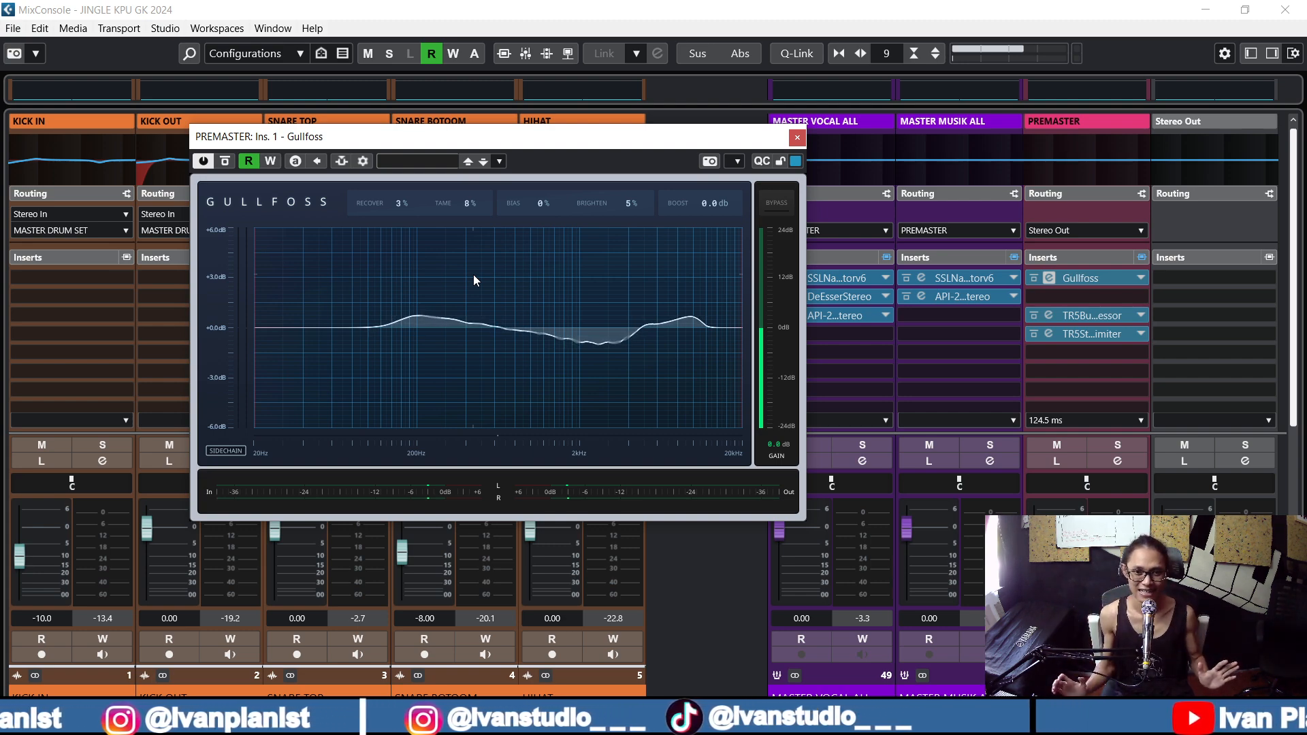
{"action": "left_click_drag", "start_coordinate": [538, 138], "coordinate": [525, 158]}
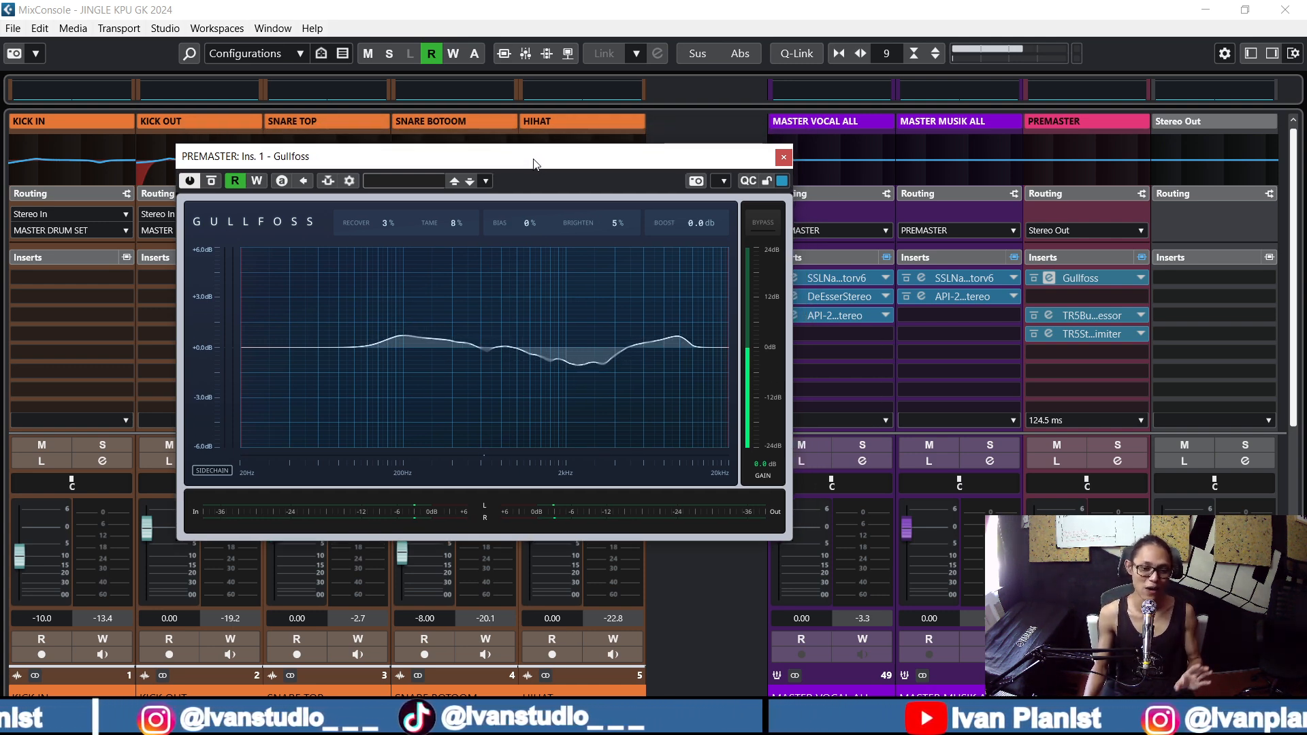
{"action": "left_click_drag", "start_coordinate": [532, 163], "coordinate": [532, 146]}
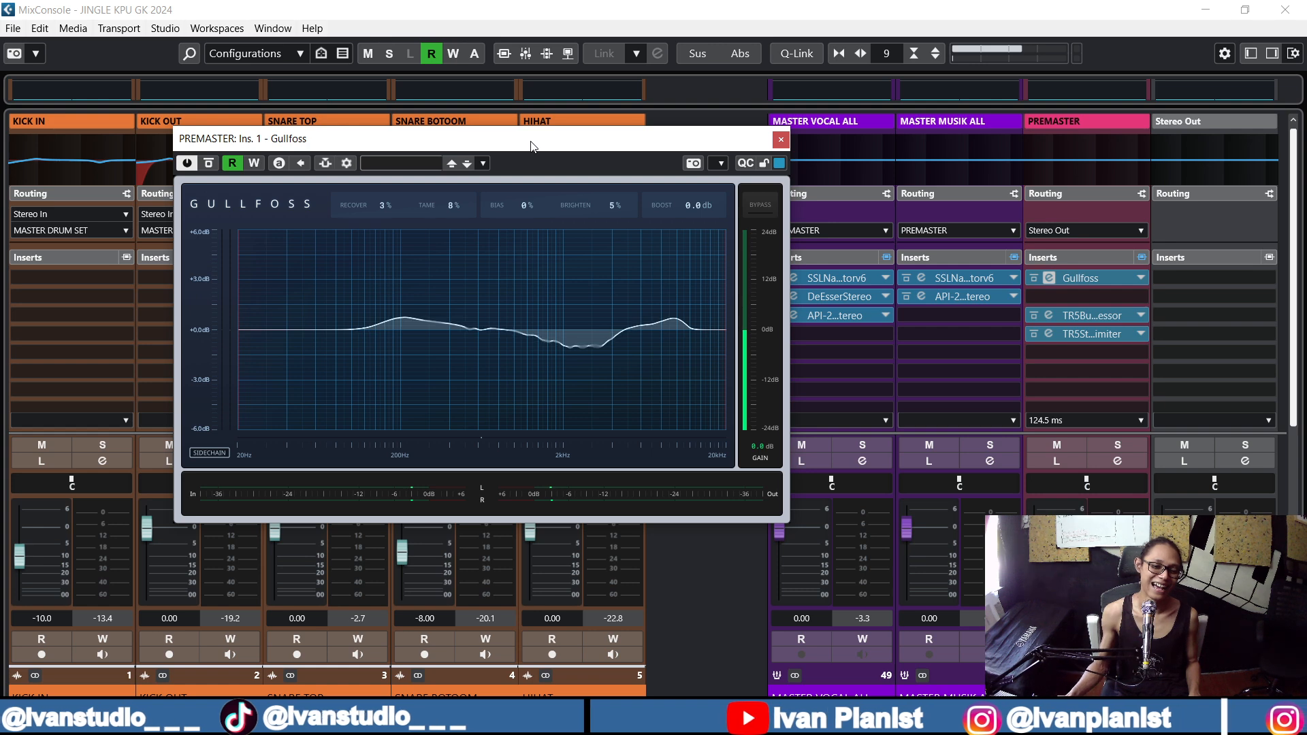
Step: Play the full mix and compare Gullfoss on PREMASTER bypassed and active, leaving it active, and close it
{"action": "key", "text": "space"}
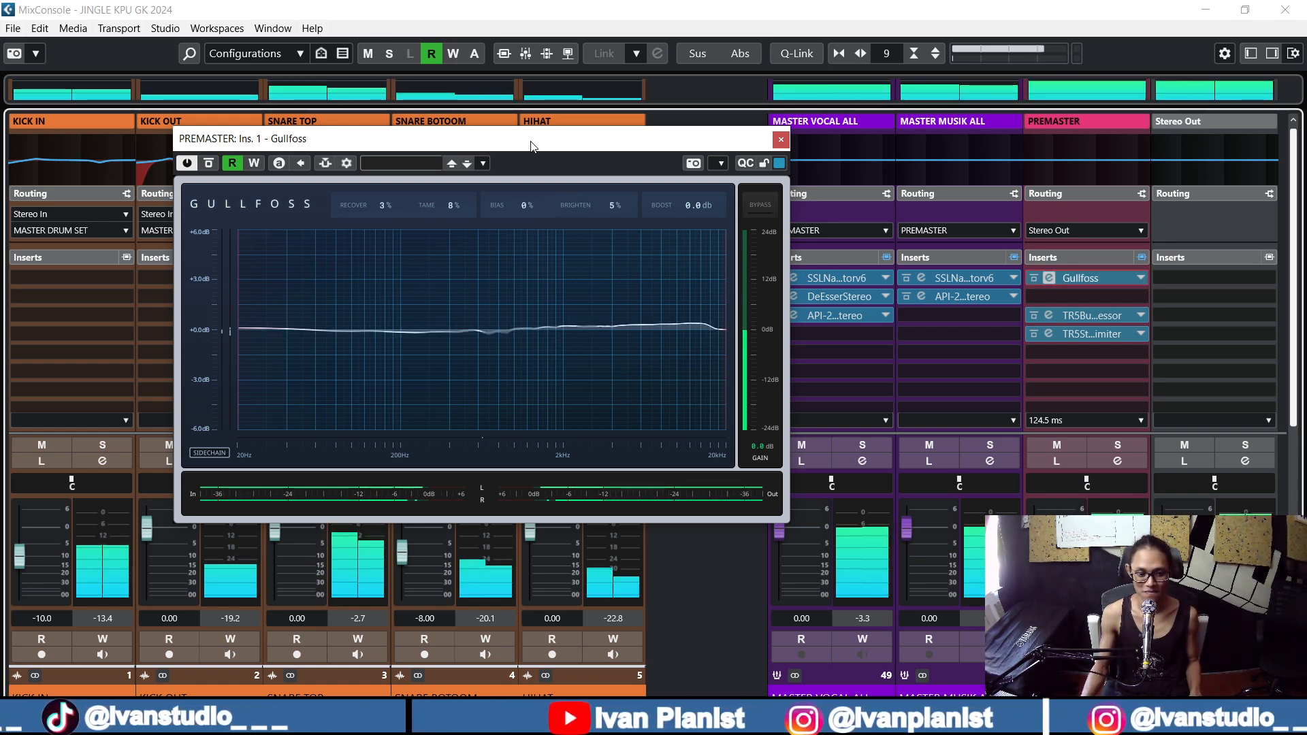
{"action": "left_click", "coordinate": [210, 167]}
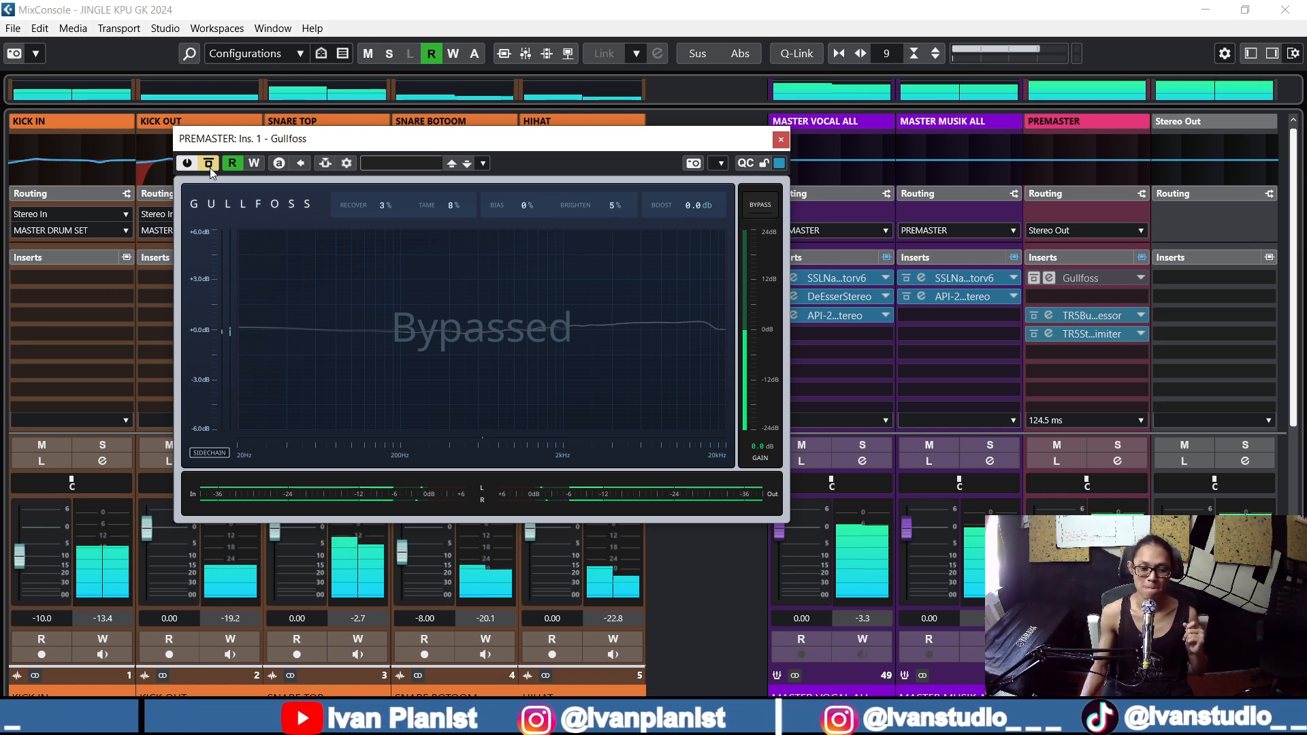
{"action": "left_click", "coordinate": [209, 167]}
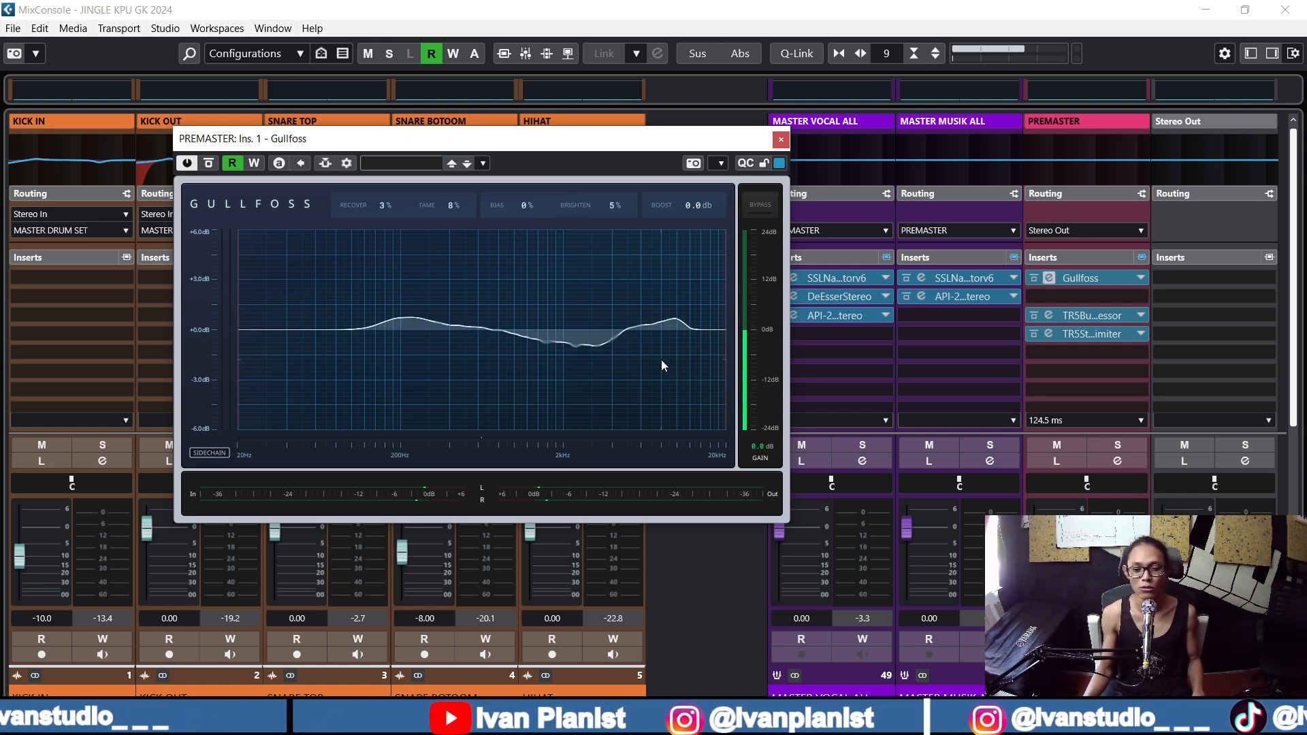
{"action": "left_click_drag", "start_coordinate": [677, 150], "coordinate": [662, 167]}
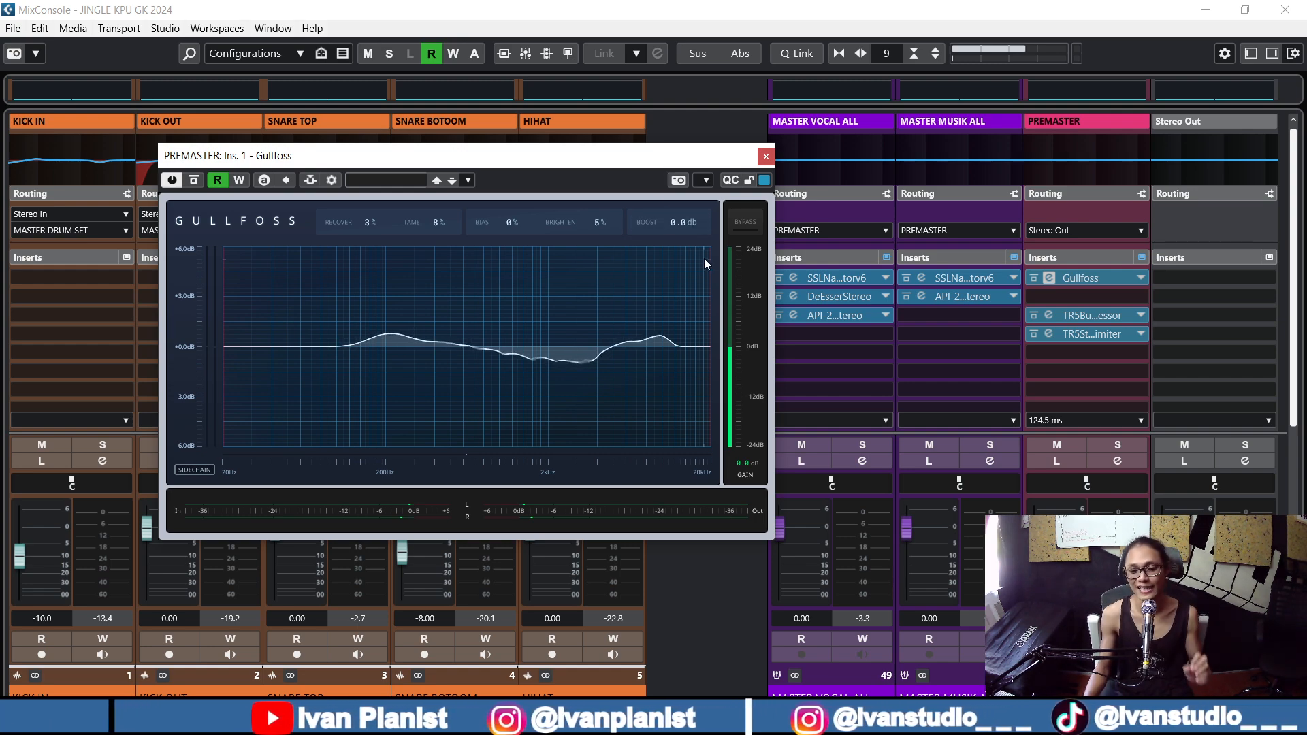
{"action": "left_click", "coordinate": [762, 156]}
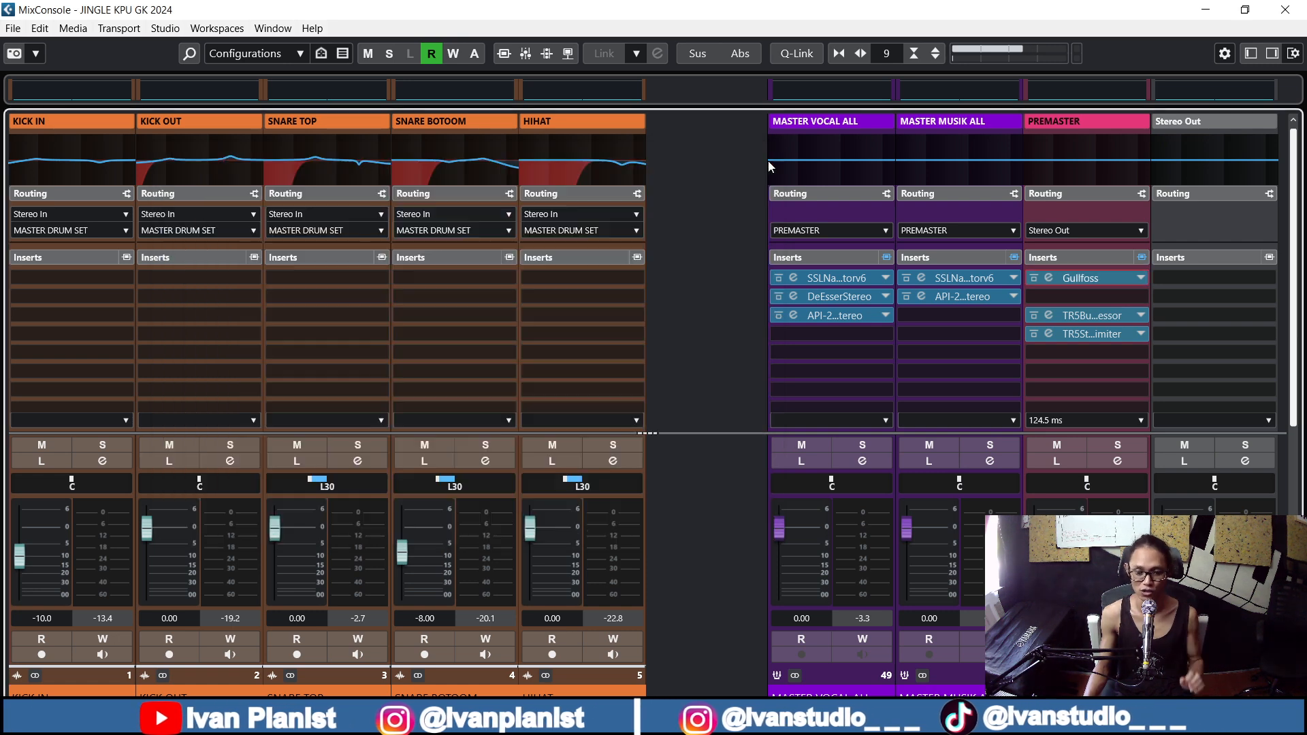
Step: Open the TR5 Bus Compressor insert on PREMASTER, check the Gullfoss insert beside it, and close Gullfoss
{"action": "left_click", "coordinate": [1050, 317]}
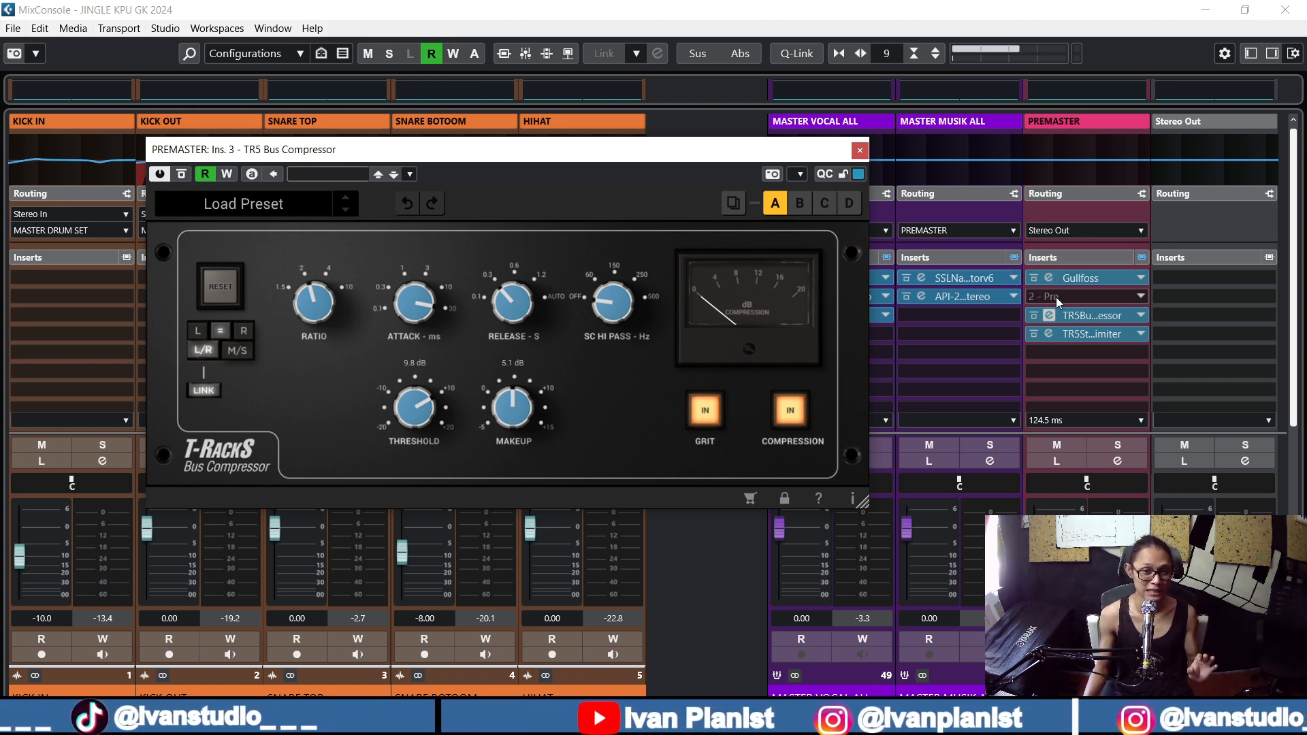
{"action": "left_click", "coordinate": [1049, 276]}
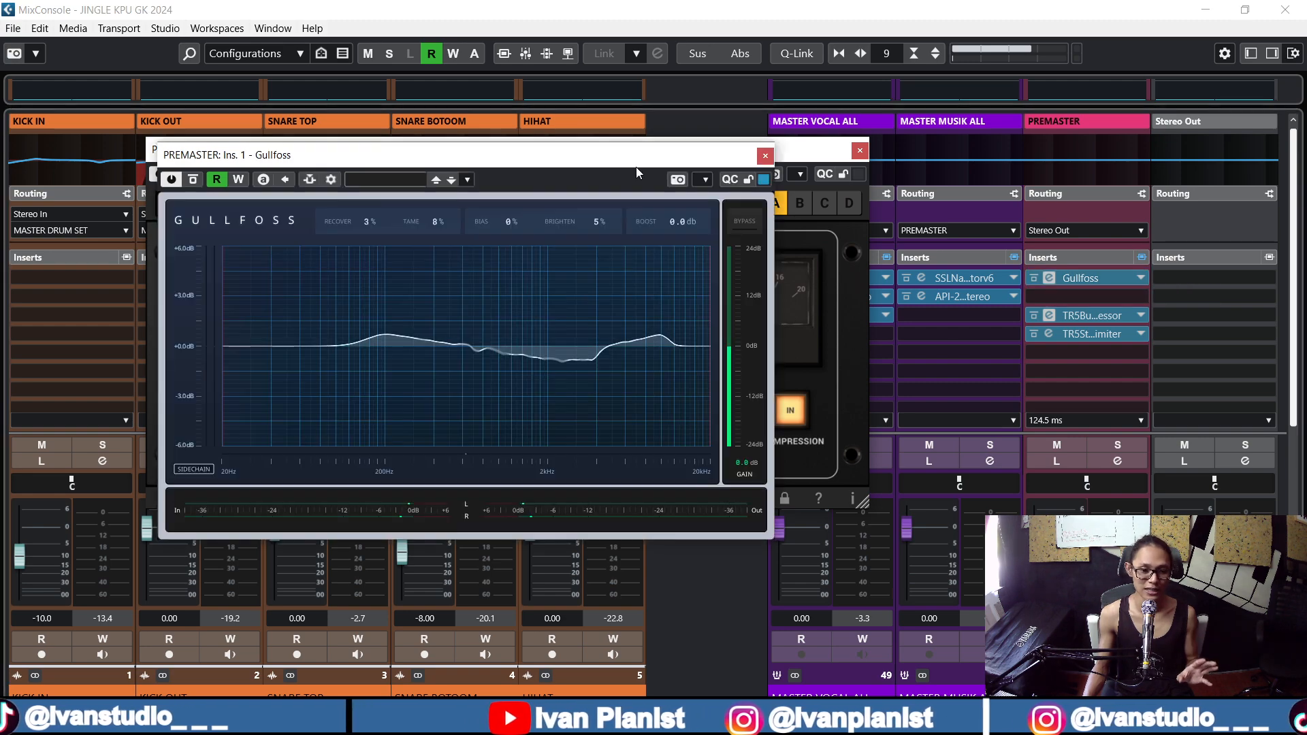
{"action": "left_click_drag", "start_coordinate": [636, 167], "coordinate": [629, 194]}
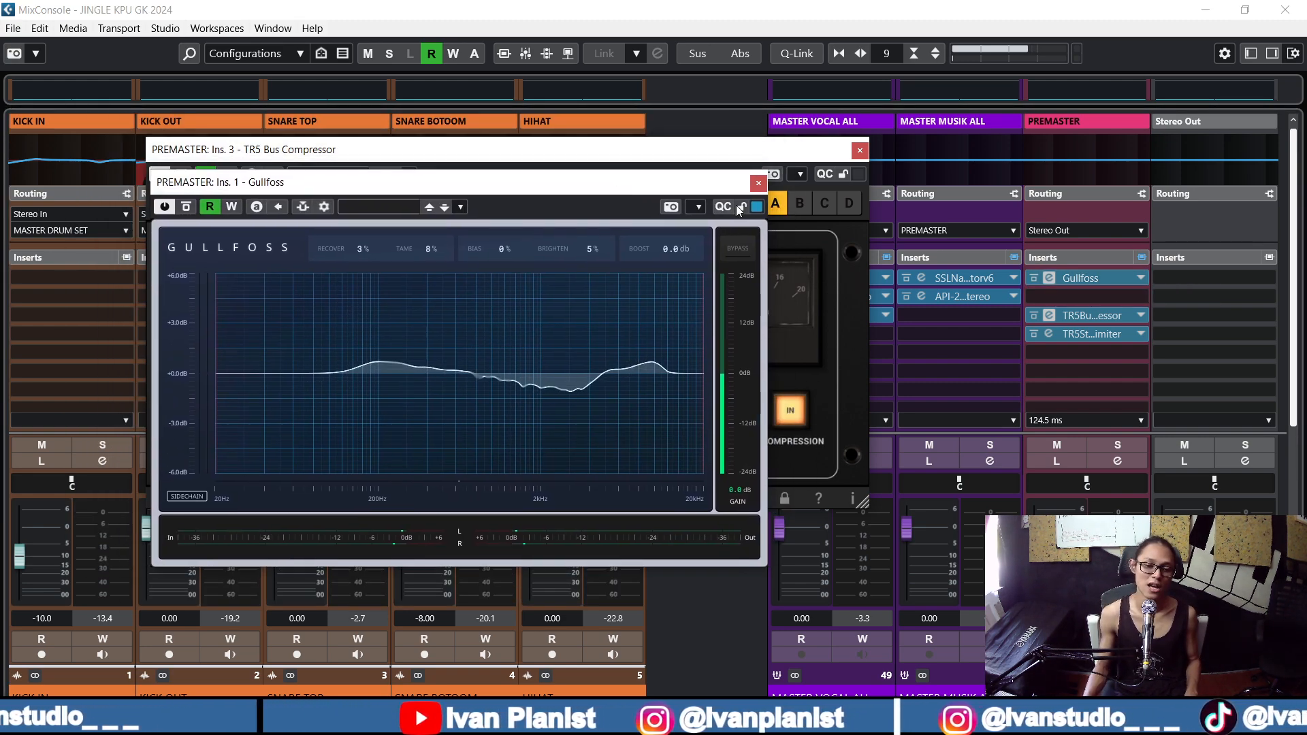
{"action": "left_click", "coordinate": [759, 183]}
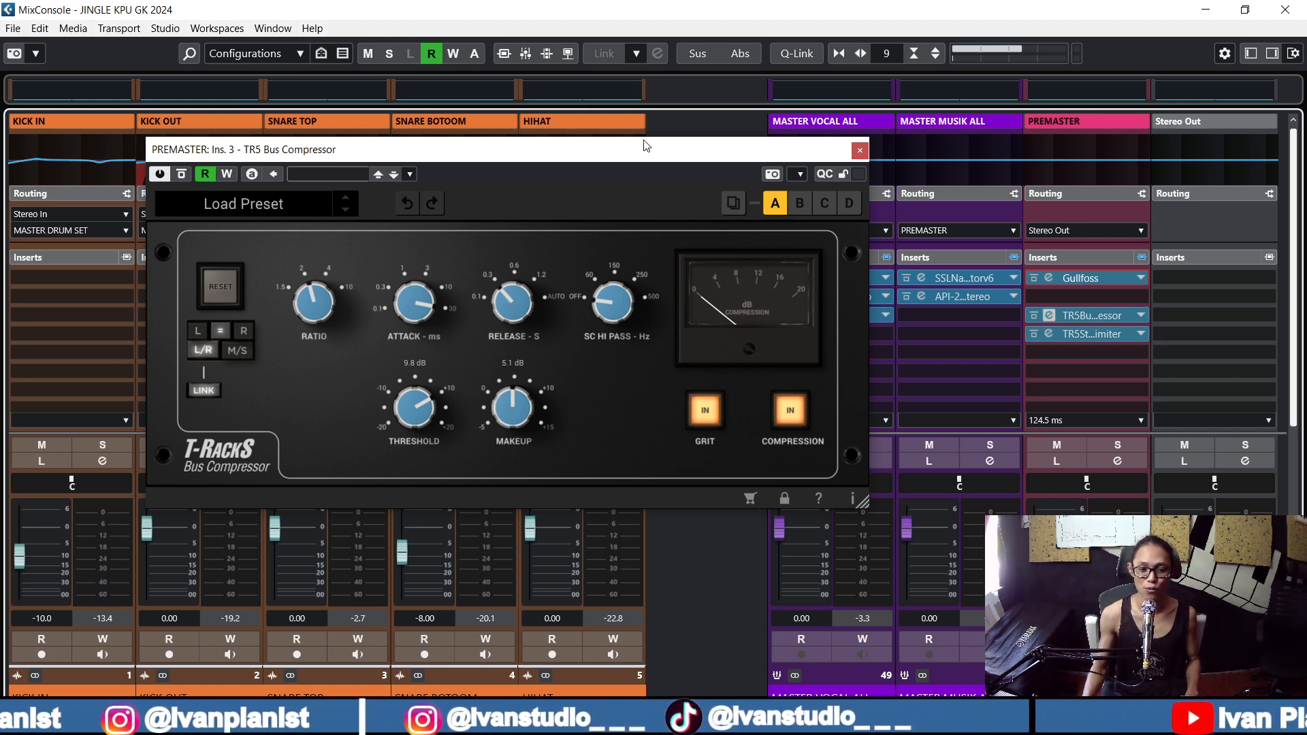
Step: Place the TR5 Bus Compressor window over the drum channels and play the full mix to examine its behaviour
{"action": "left_click_drag", "start_coordinate": [691, 145], "coordinate": [569, 119]}
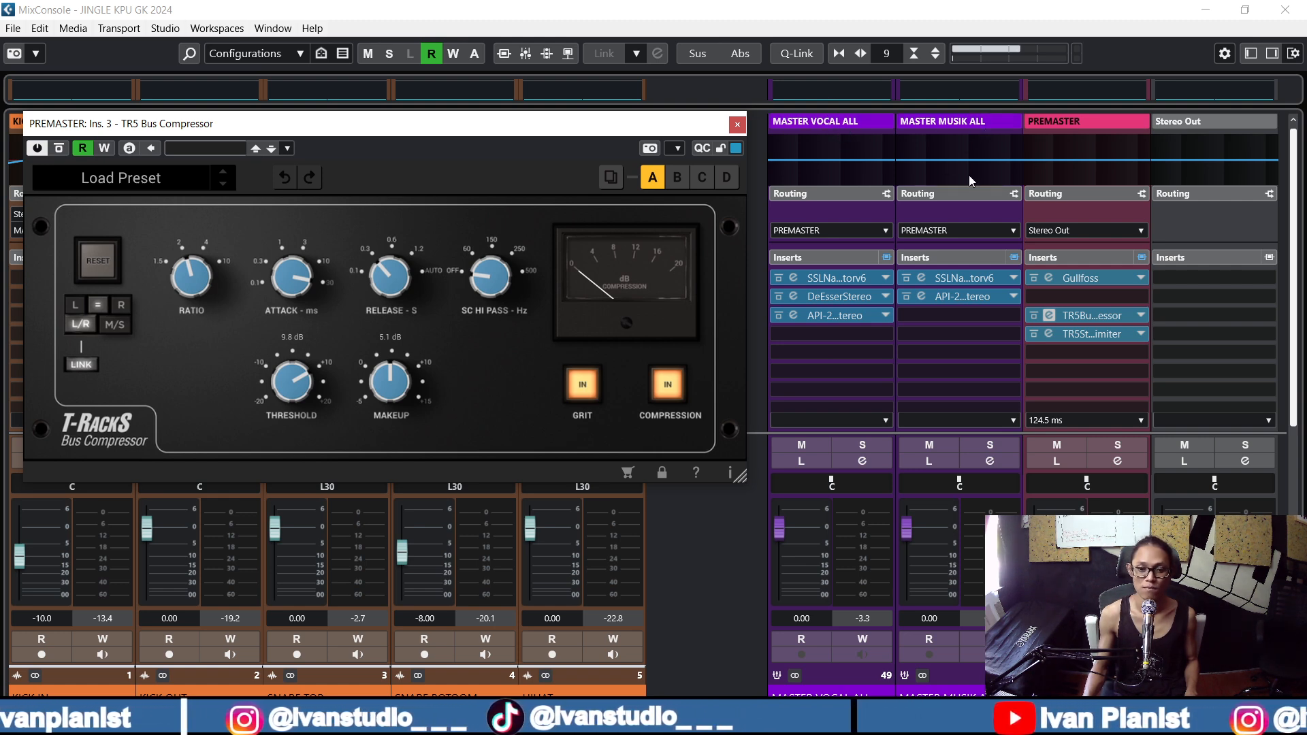
{"action": "left_click_drag", "start_coordinate": [640, 122], "coordinate": [744, 160]}
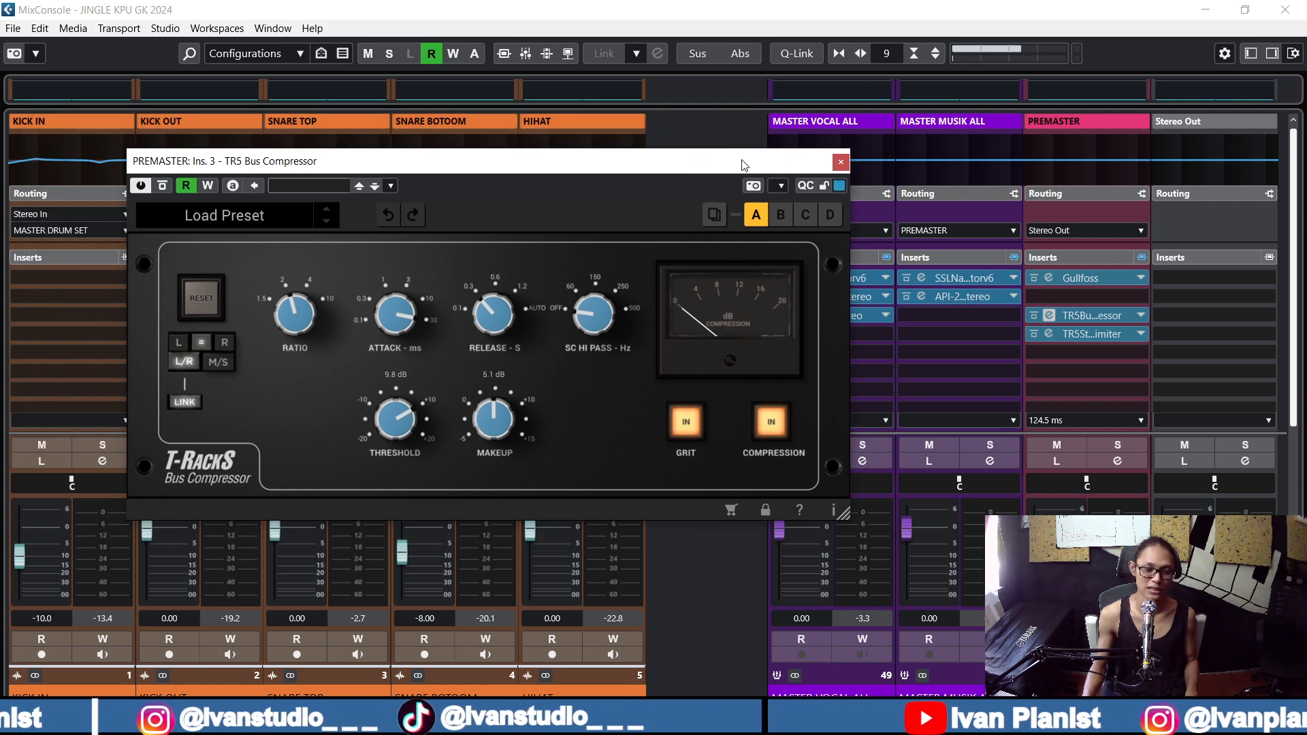
{"action": "mouse_move", "coordinate": [573, 158]}
{"action": "left_mouse_down"}
{"action": "mouse_move", "coordinate": [546, 139]}
{"action": "mouse_move", "coordinate": [576, 159]}
{"action": "left_mouse_up"}
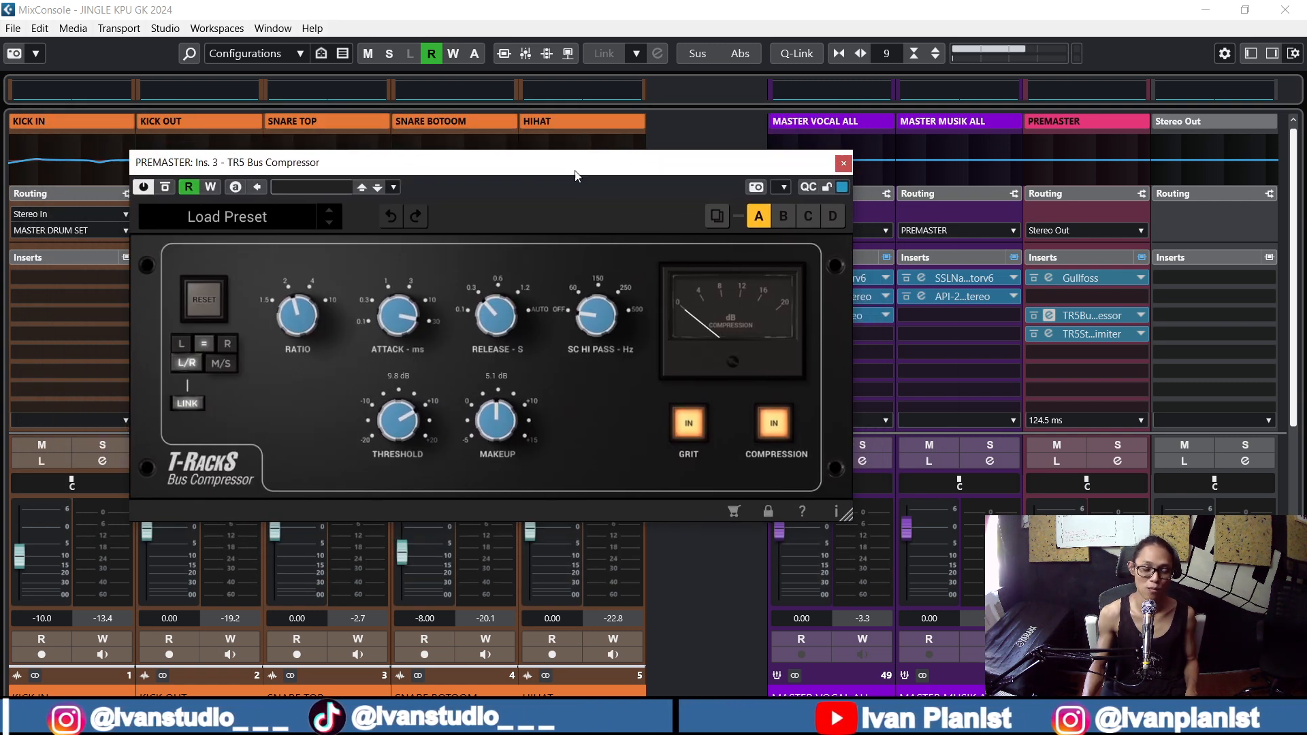
{"action": "key", "text": "space"}
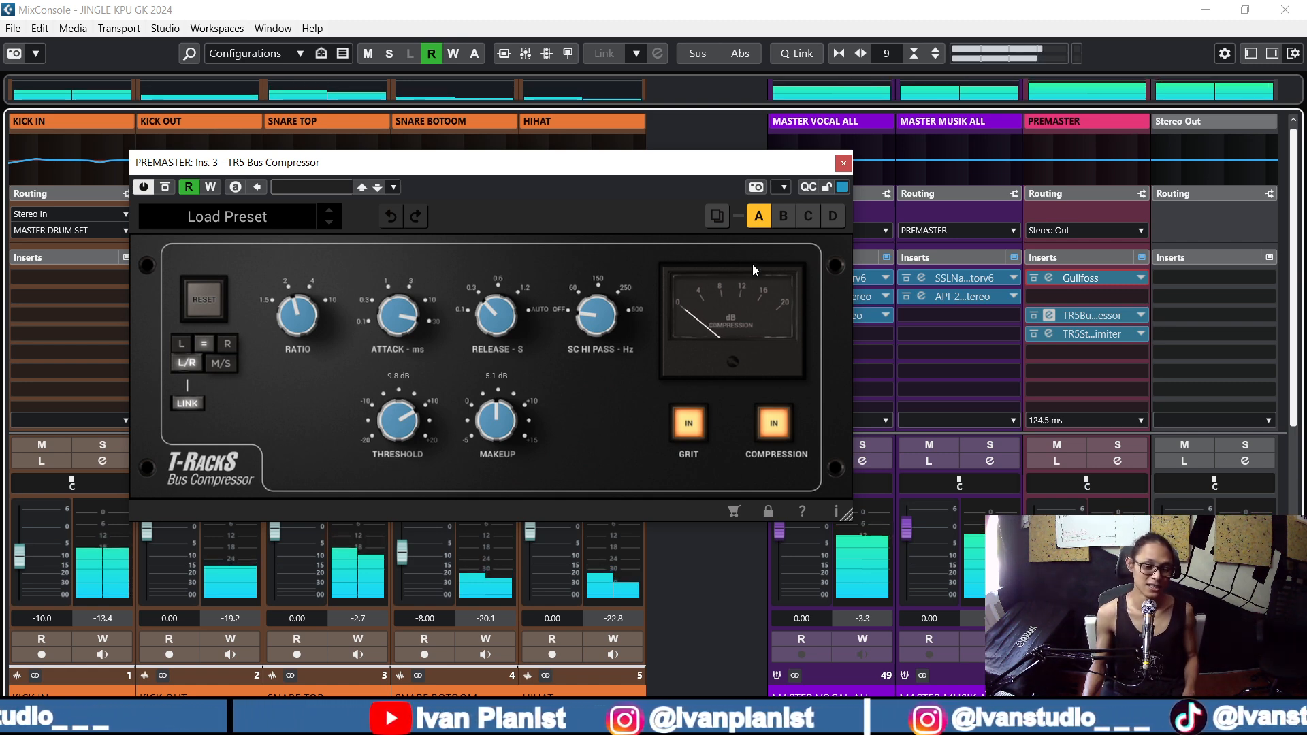
{"action": "left_click_drag", "start_coordinate": [715, 172], "coordinate": [671, 168]}
Step: View the API-2500 compressor on MASTER MUSIK ALL for comparison, and close it to return to the TR5 Bus Compressor
{"action": "left_click", "coordinate": [924, 295]}
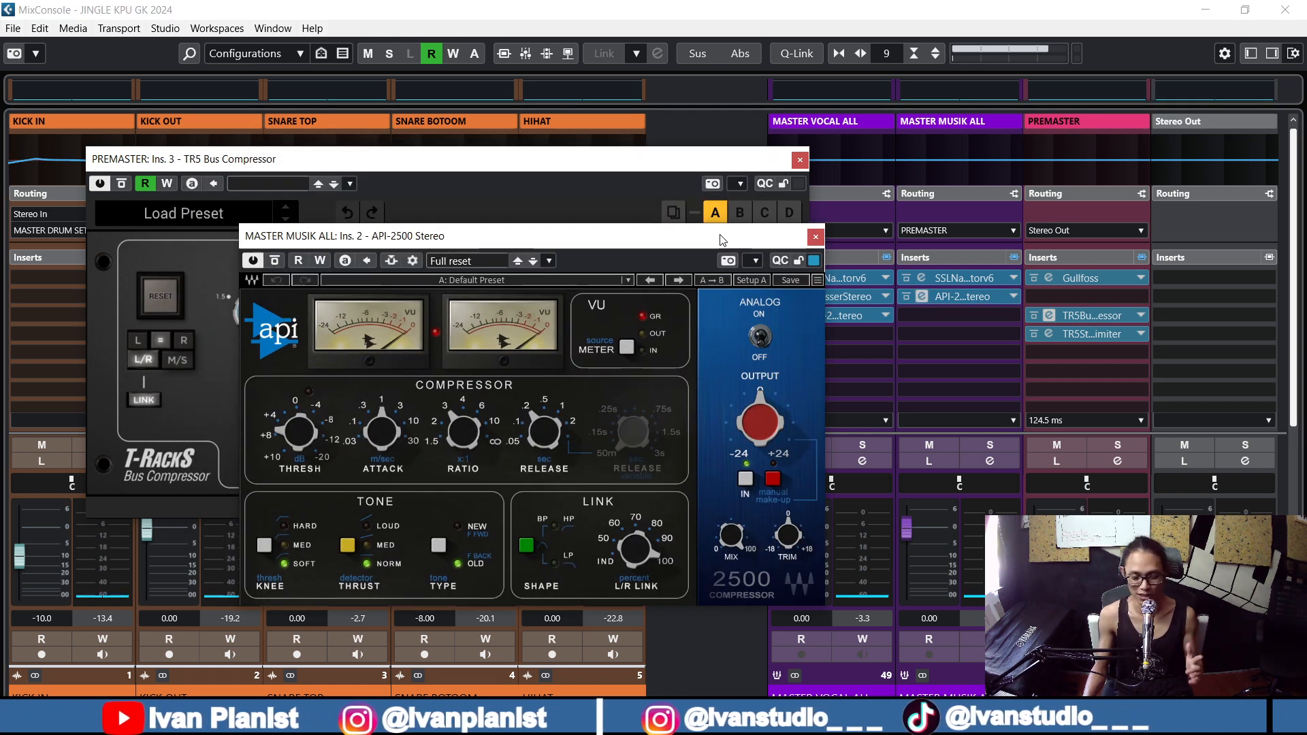
{"action": "left_click", "coordinate": [816, 237]}
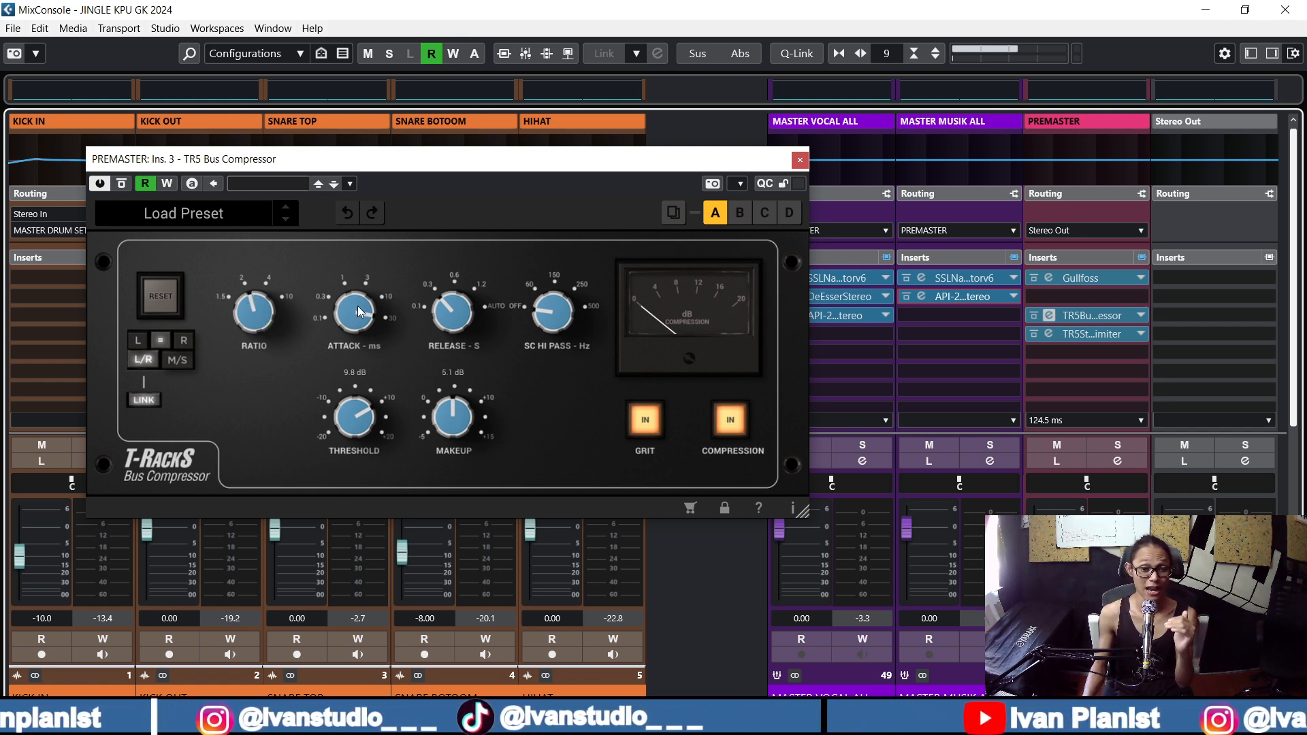
{"action": "left_click", "coordinate": [373, 214]}
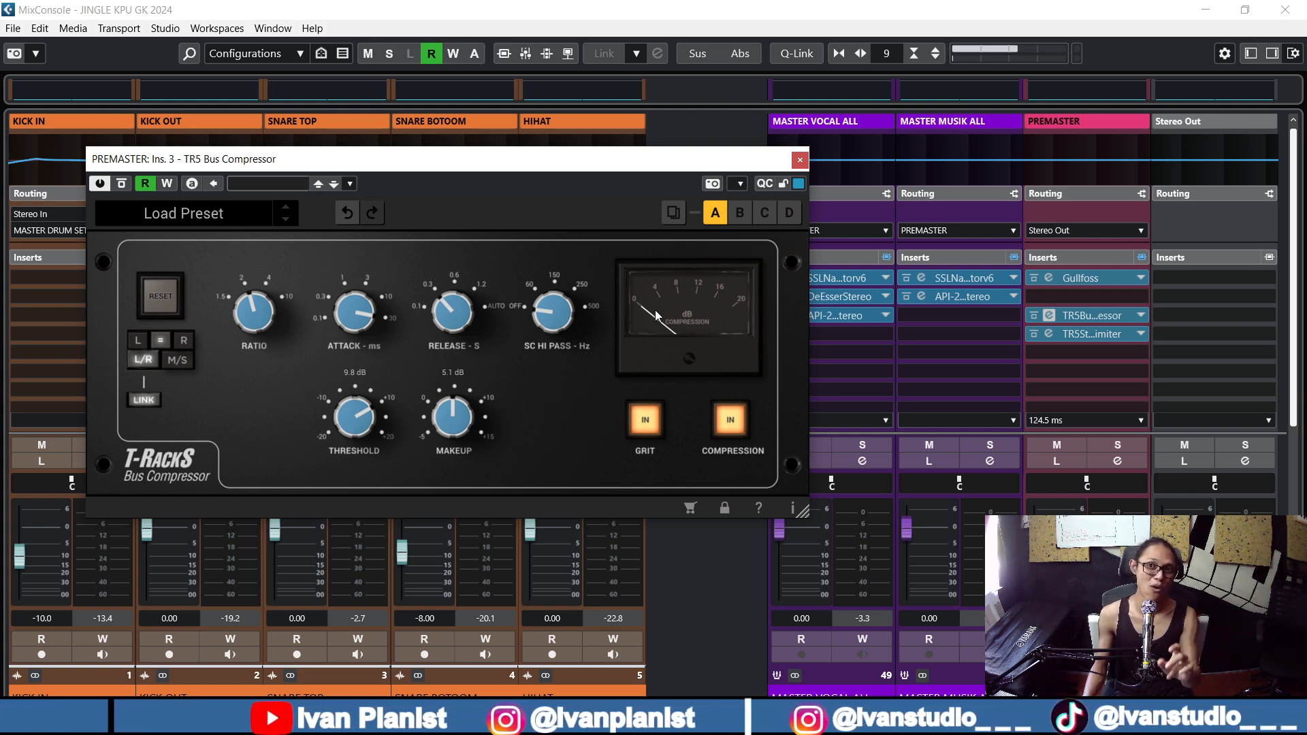
Step: Play the full mix, inspect the TR5 Bus Compressor's settings and compression meter at enlarged size, restore its size and close it
{"action": "key", "text": "space"}
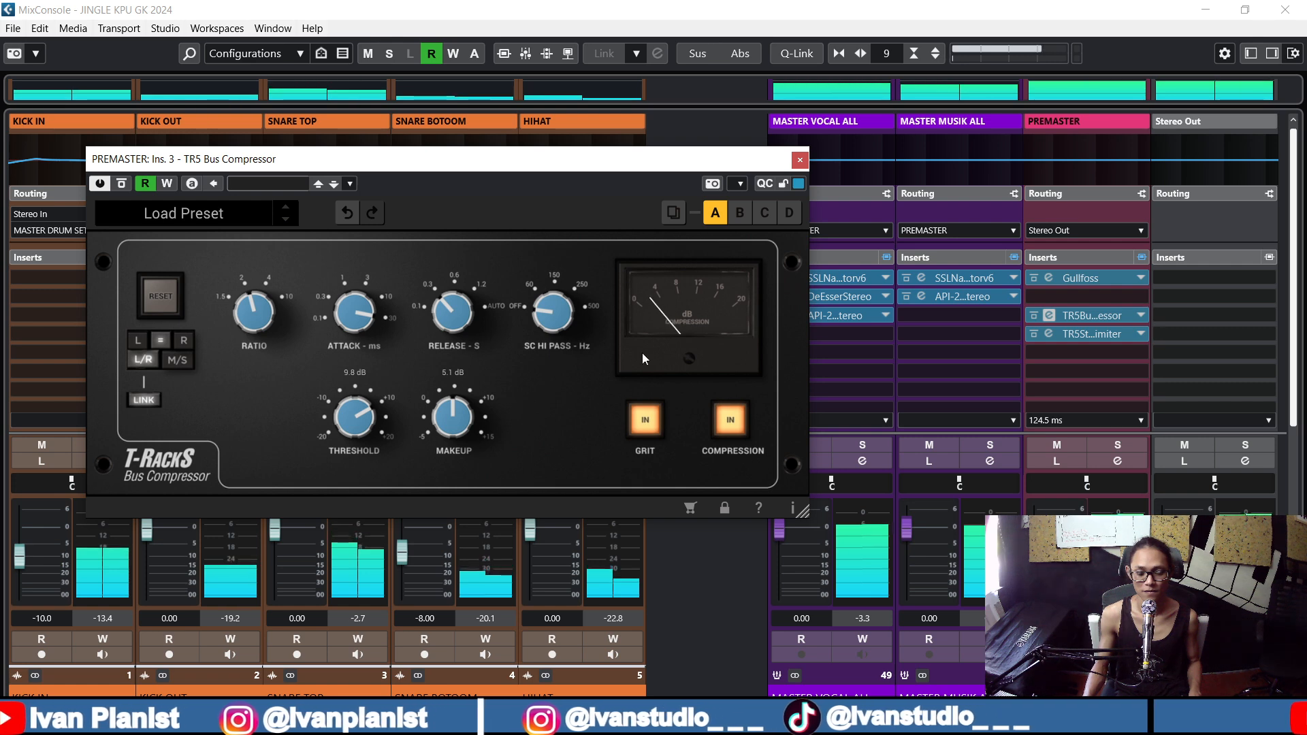
{"action": "left_click_drag", "start_coordinate": [913, 571], "coordinate": [1219, 647]}
{"action": "left_click_drag", "start_coordinate": [783, 157], "coordinate": [750, 110]}
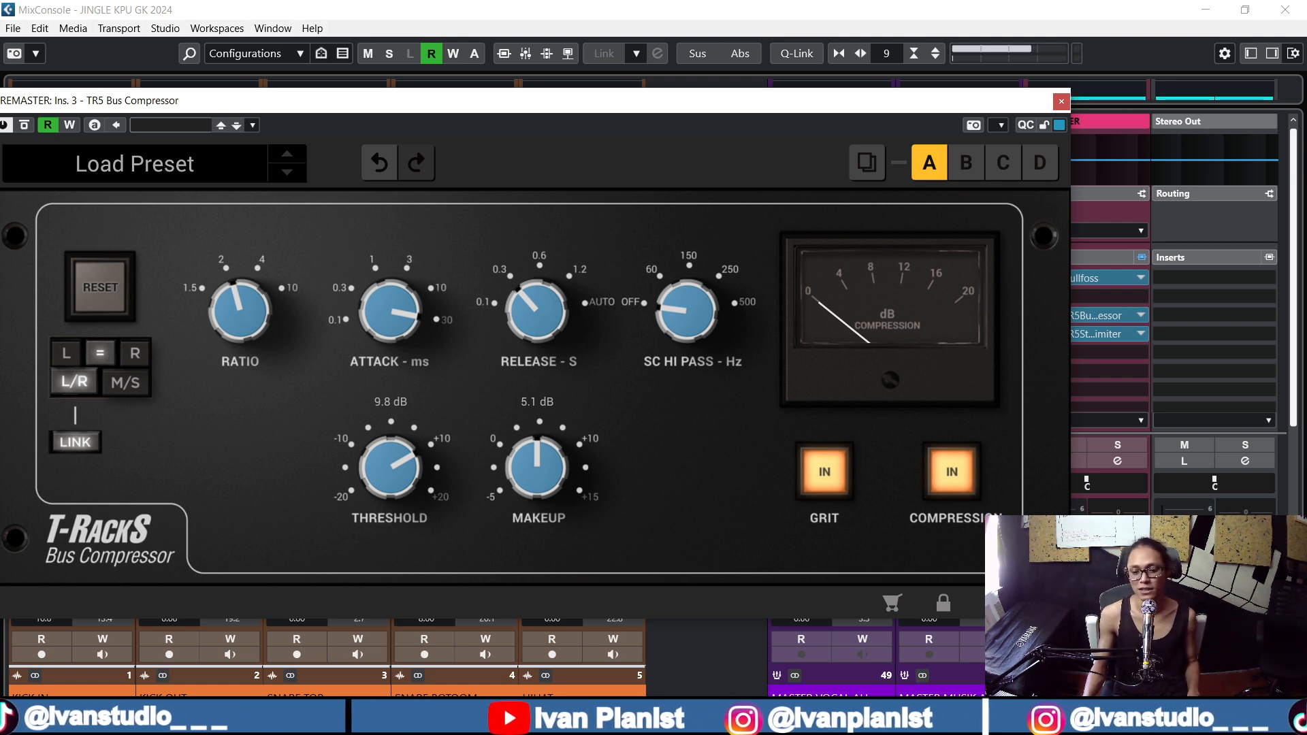
{"action": "left_click_drag", "start_coordinate": [1068, 616], "coordinate": [762, 431]}
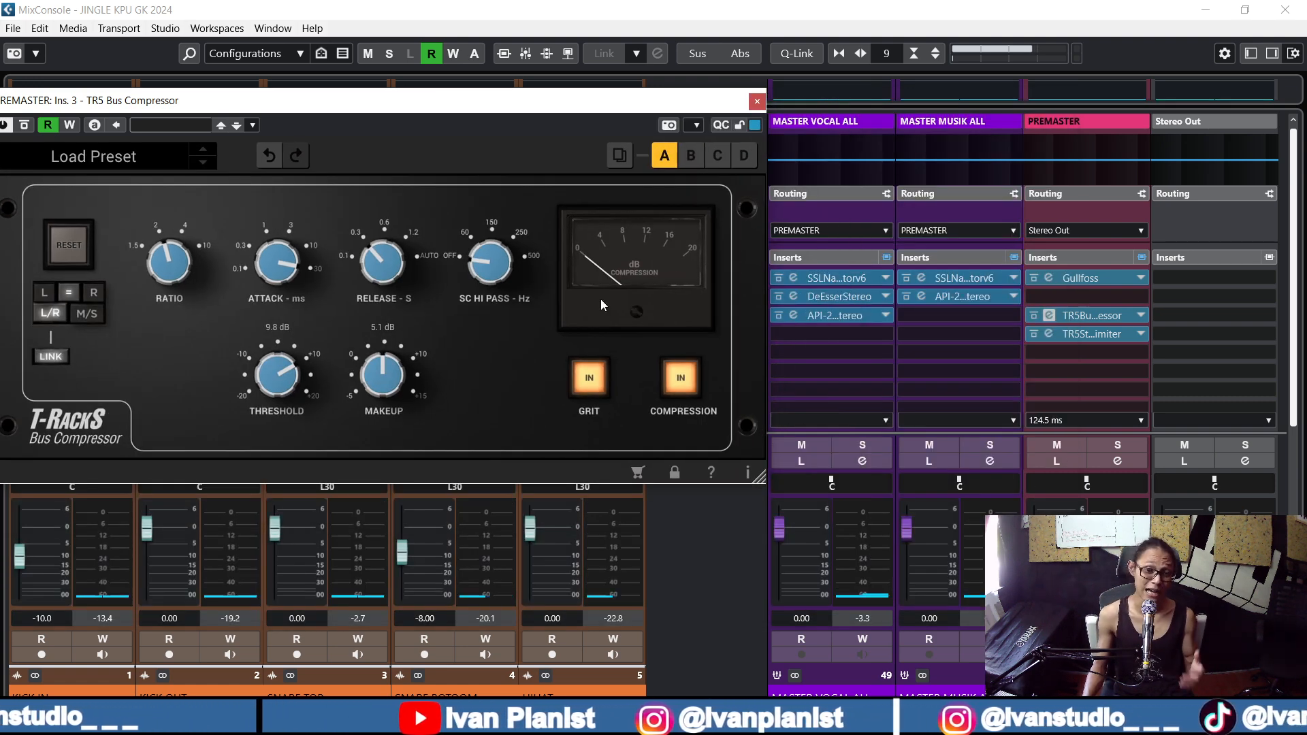
{"action": "left_click_drag", "start_coordinate": [543, 105], "coordinate": [641, 199]}
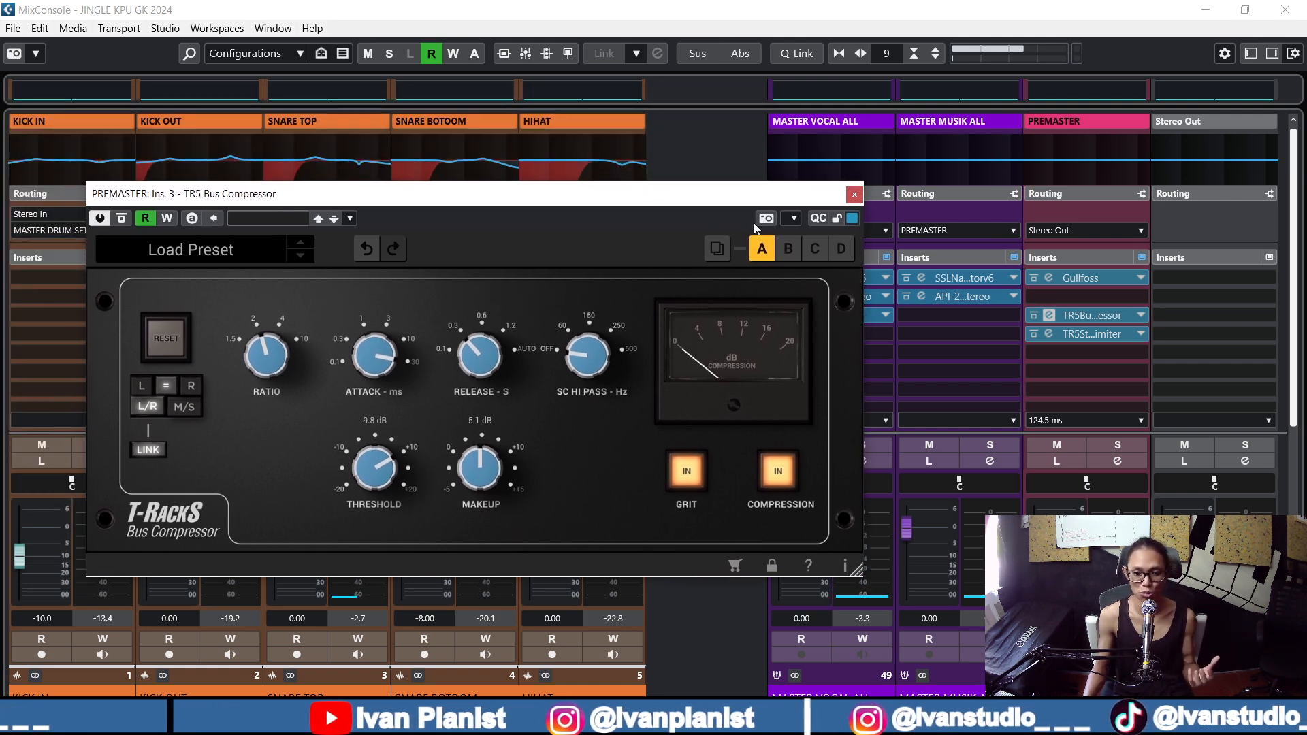
{"action": "left_click", "coordinate": [855, 195]}
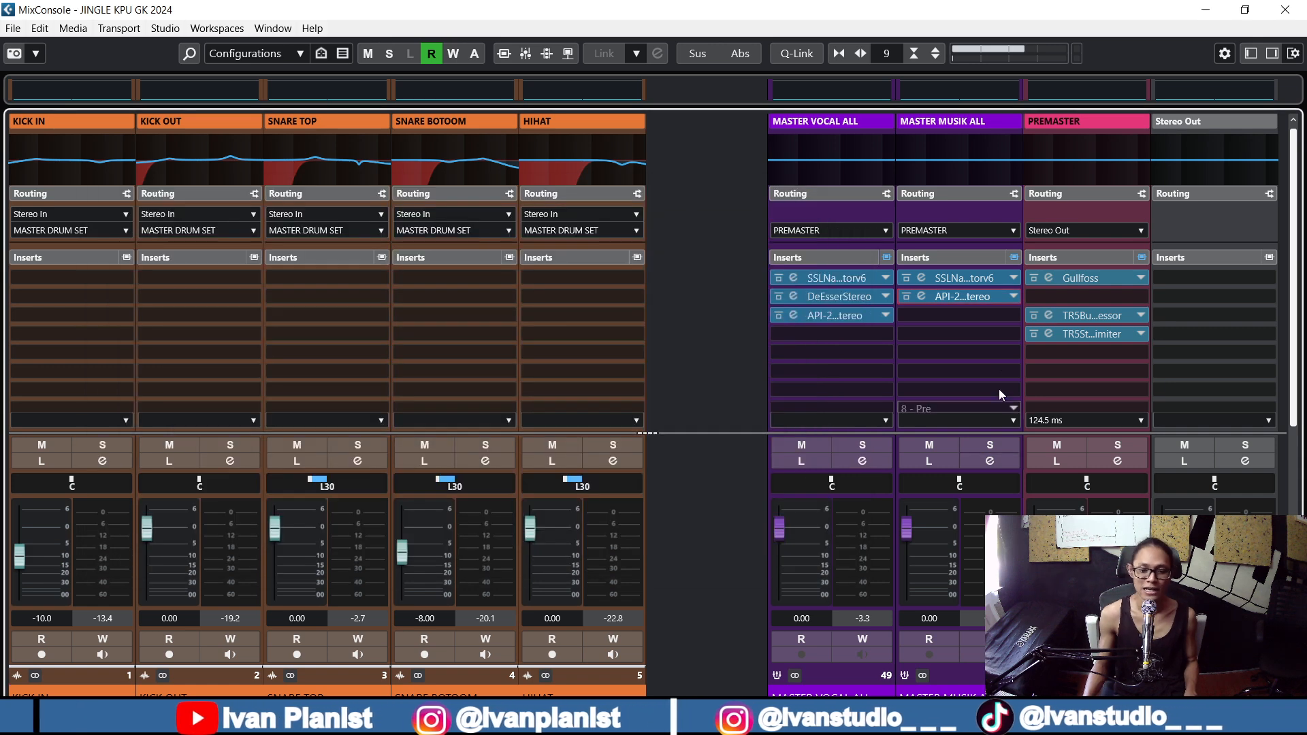
Step: Open the TR5 Stealth Limiter insert on PREMASTER, enlarge its window, and play the mix to examine its limiting
{"action": "left_click", "coordinate": [1049, 335]}
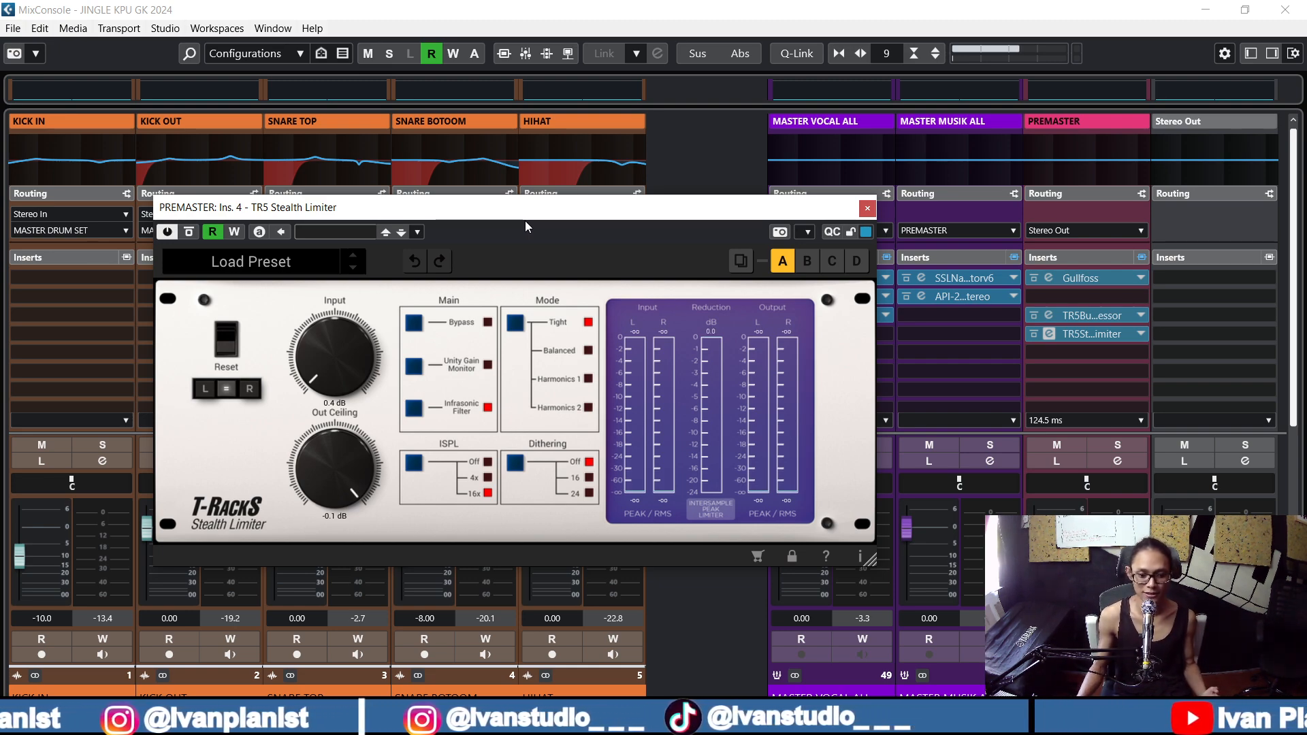
{"action": "left_click_drag", "start_coordinate": [870, 560], "coordinate": [1072, 664]}
{"action": "left_click_drag", "start_coordinate": [815, 211], "coordinate": [701, 87]}
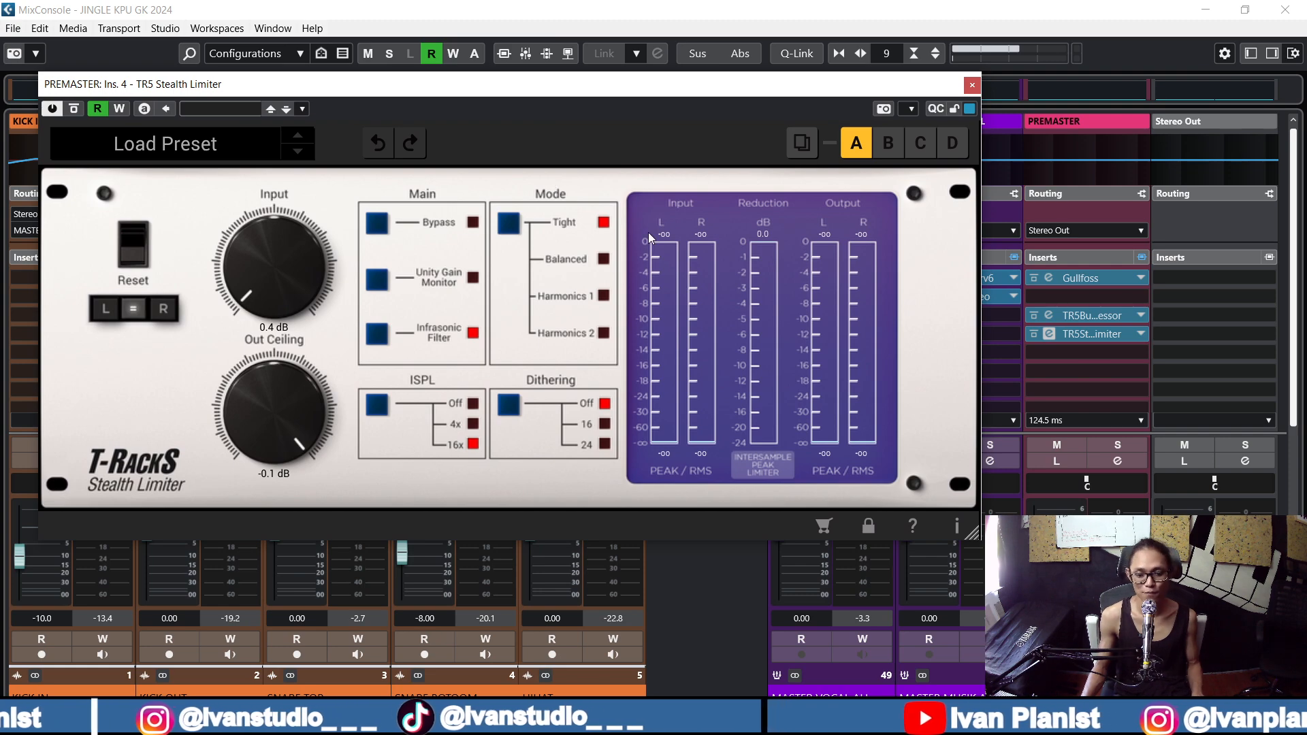
{"action": "key", "text": "space"}
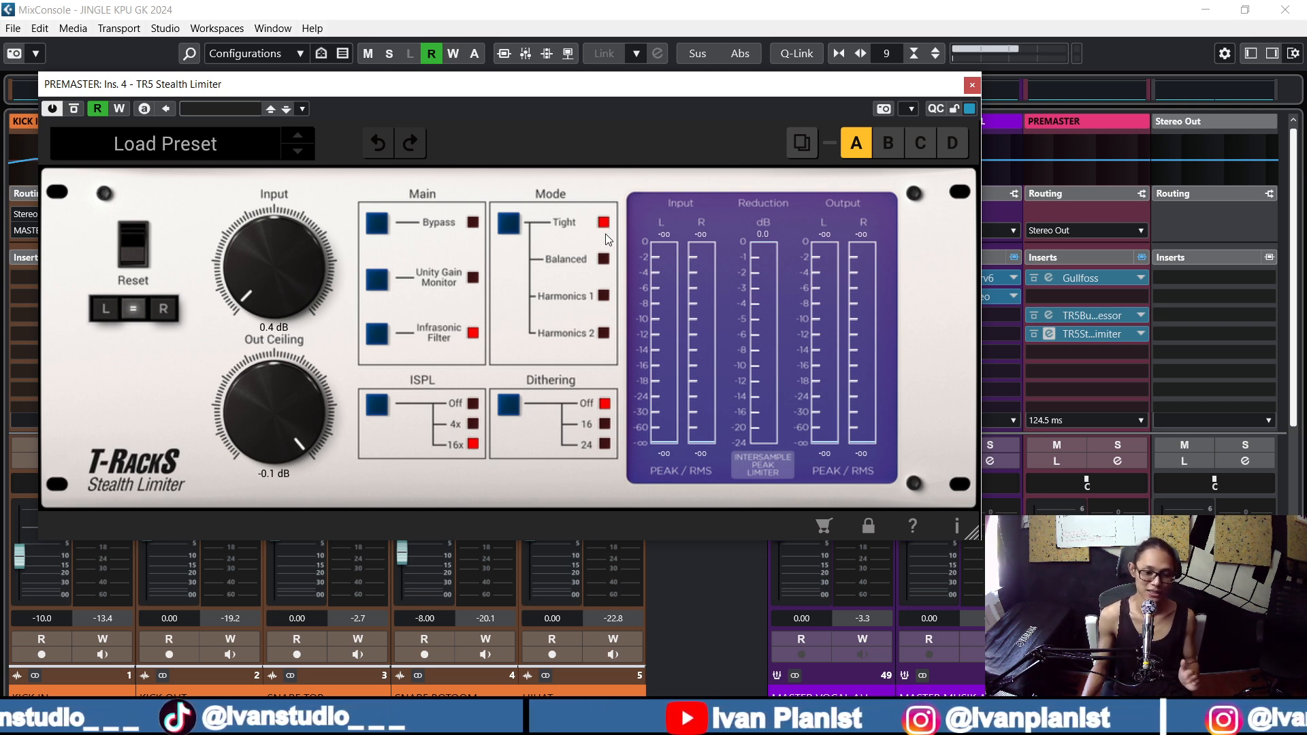
Step: Cycle the Stealth Limiter's Mode through the alternatives, including Balanced and Harmonics 2, and return it to Tight
{"action": "left_click", "coordinate": [509, 223]}
{"action": "left_click", "coordinate": [509, 223]}
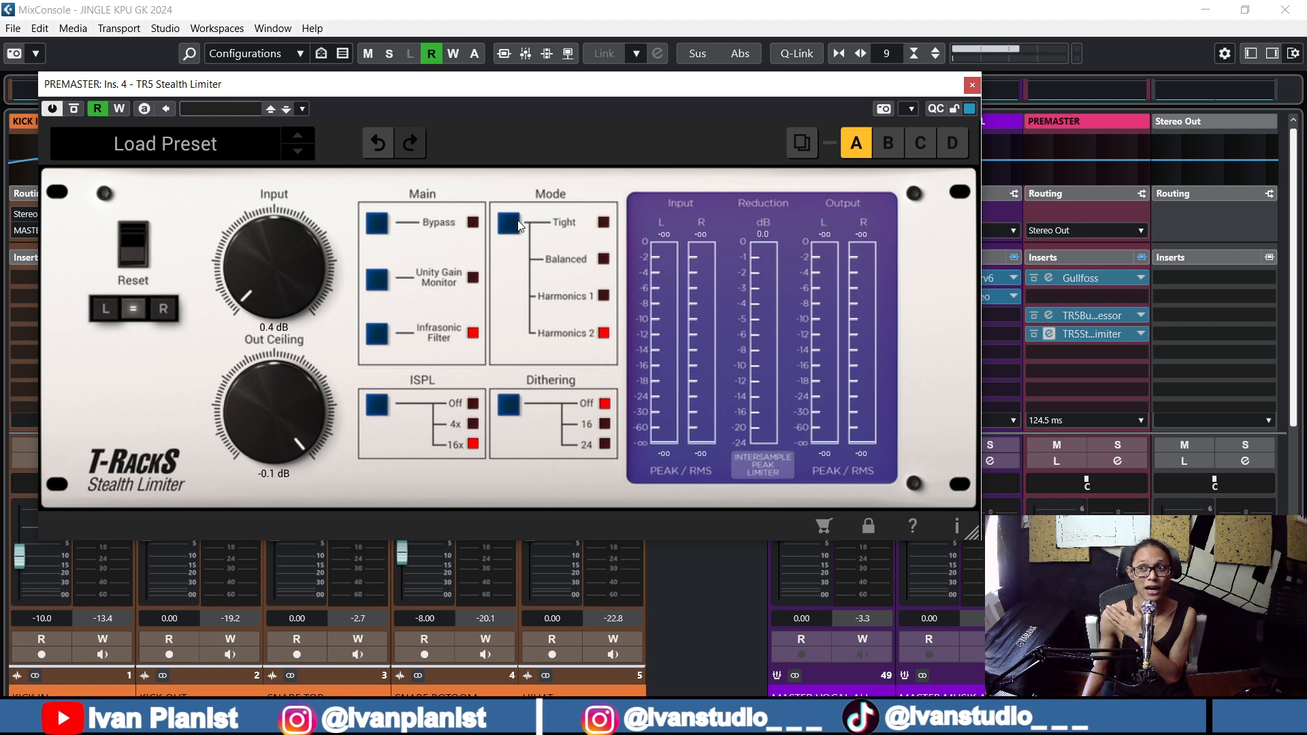
{"action": "left_click", "coordinate": [510, 223]}
{"action": "left_click", "coordinate": [509, 223]}
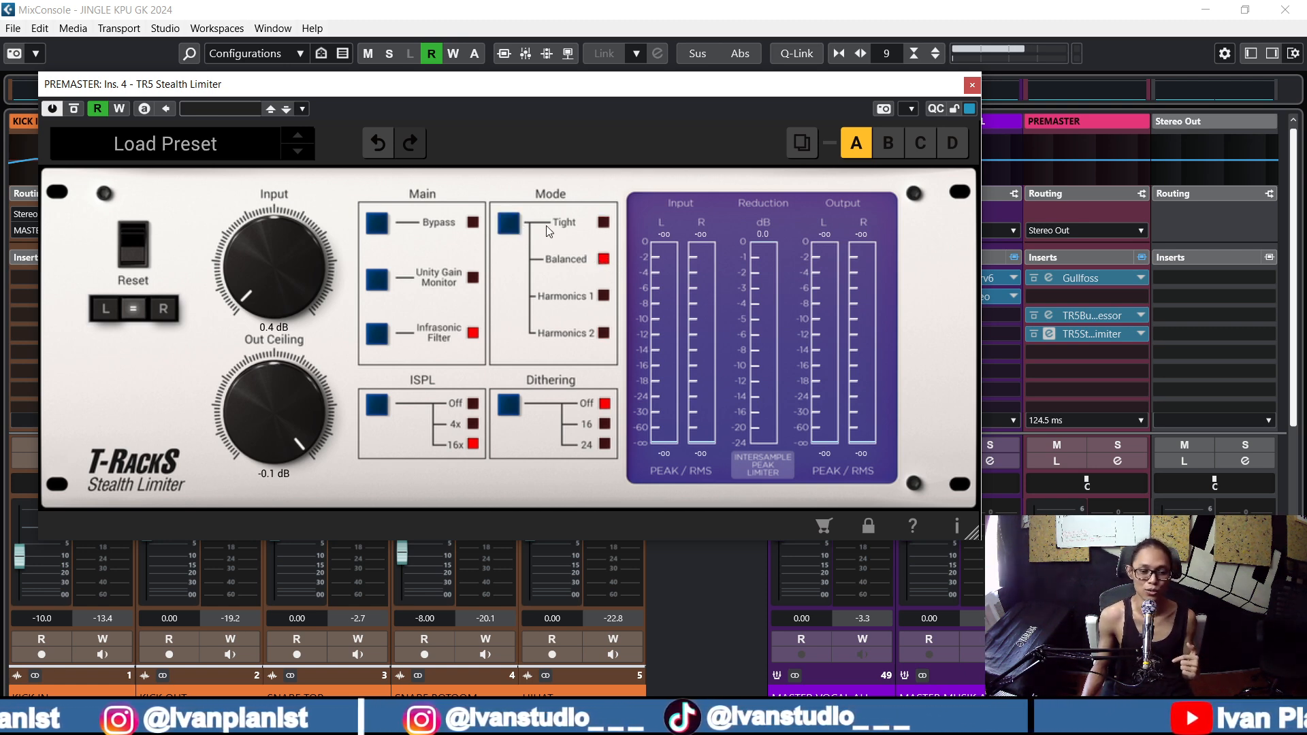
{"action": "left_click", "coordinate": [509, 223]}
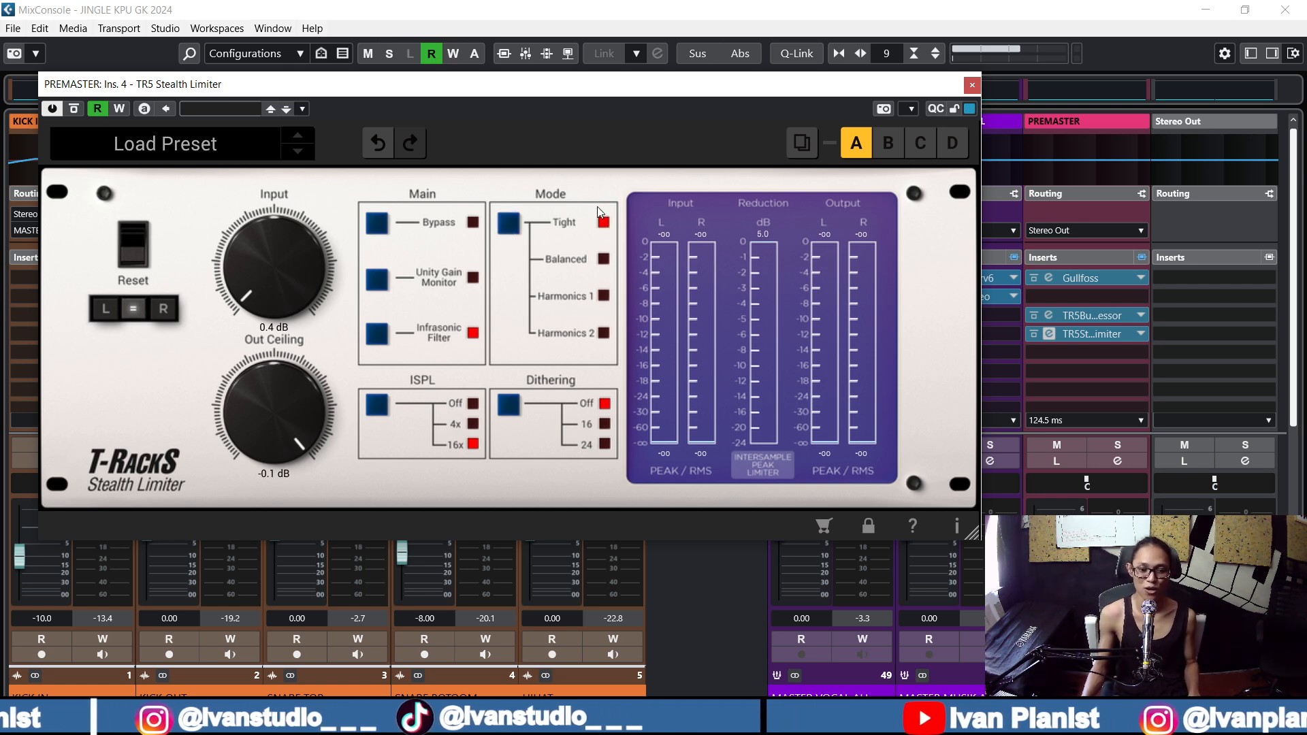
Step: Play the mix while trying the Stealth Limiter's Input at 2.4 dB, return it to 0.4 dB, and listen again
{"action": "key", "text": "space"}
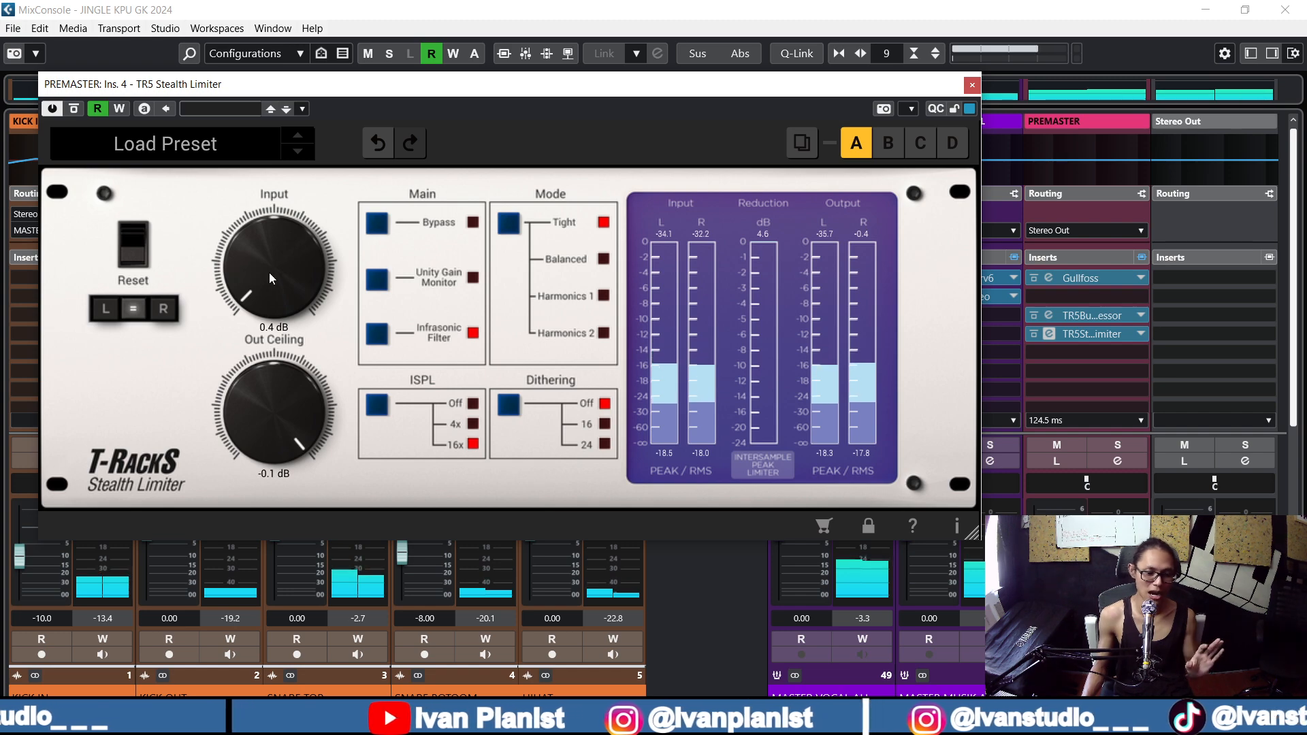
{"action": "left_click_drag", "start_coordinate": [275, 295], "coordinate": [264, 265]}
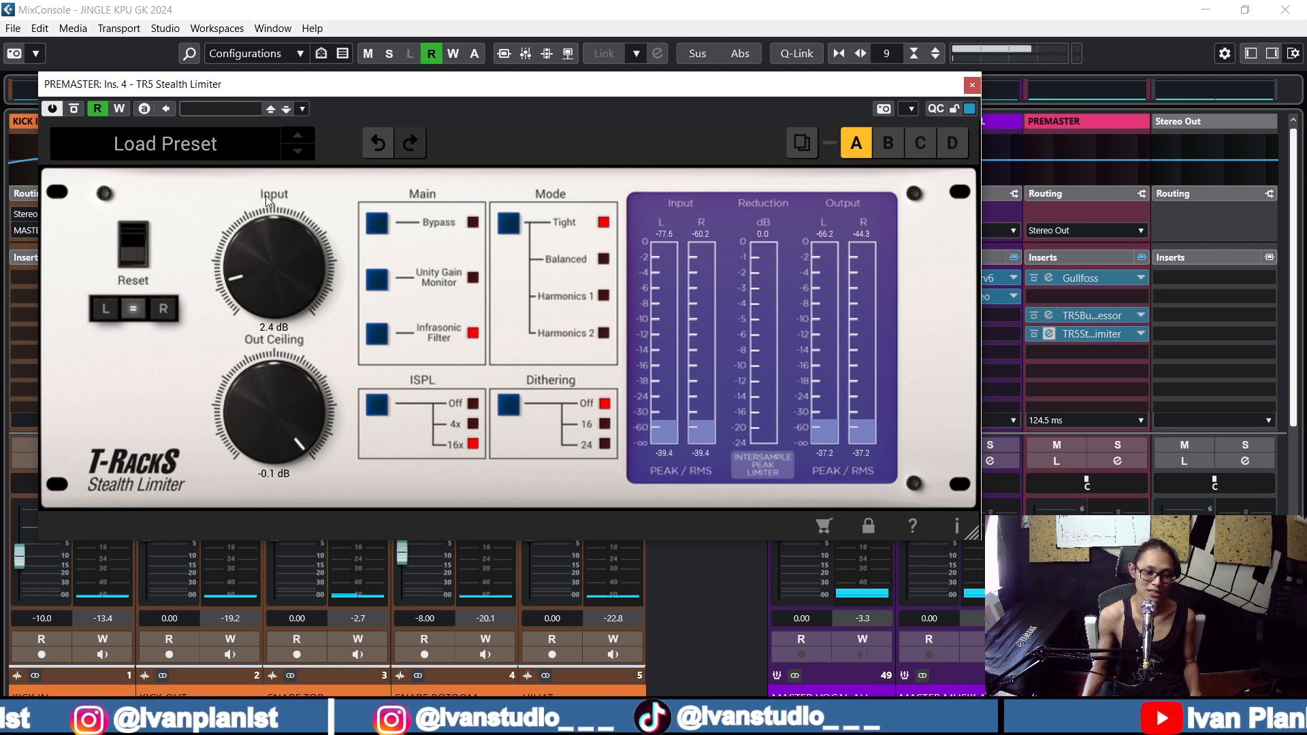
{"action": "left_click_drag", "start_coordinate": [271, 240], "coordinate": [284, 347]}
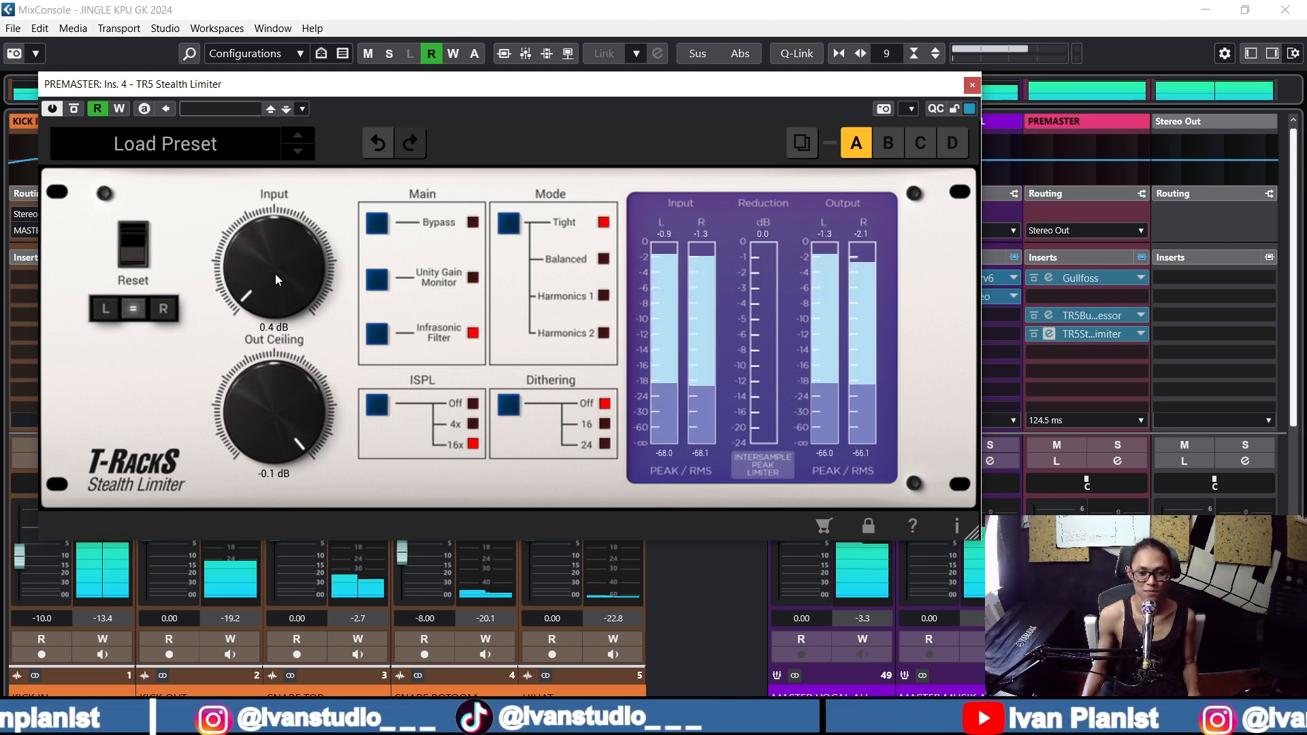
{"action": "key", "text": "space"}
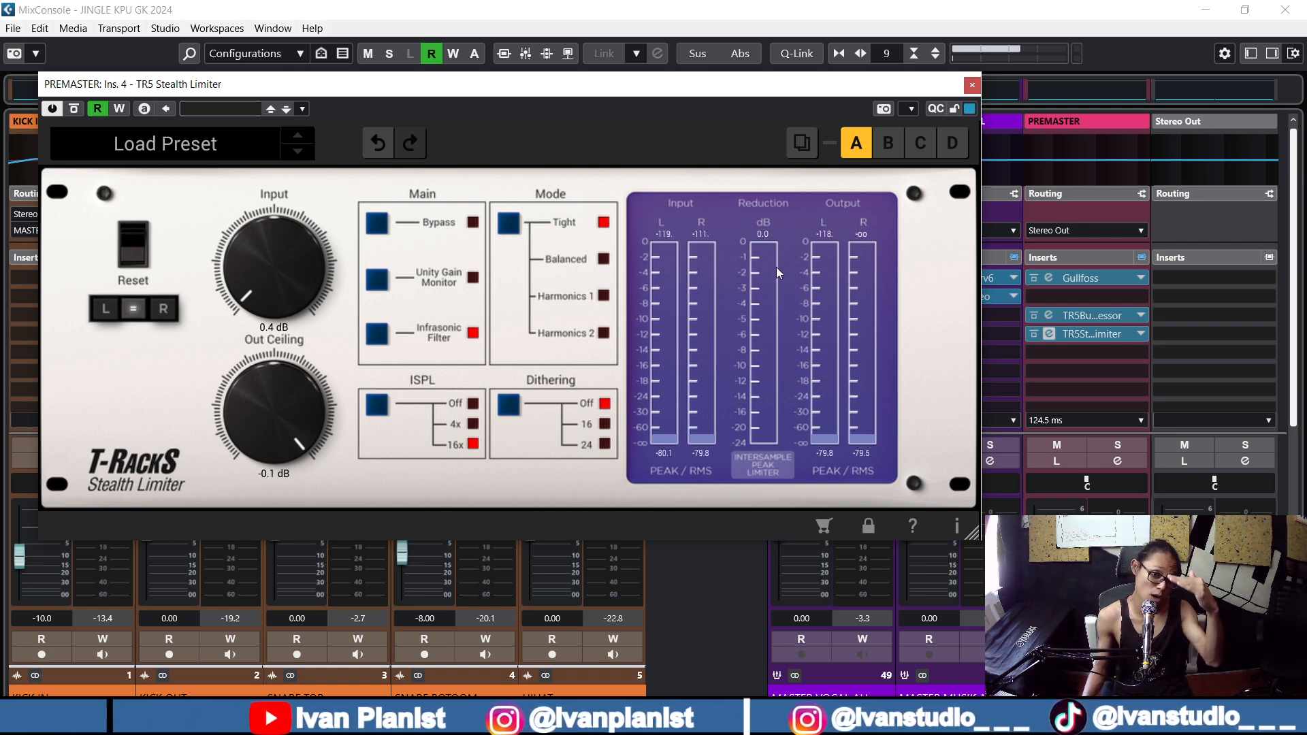
{"action": "key", "text": "space"}
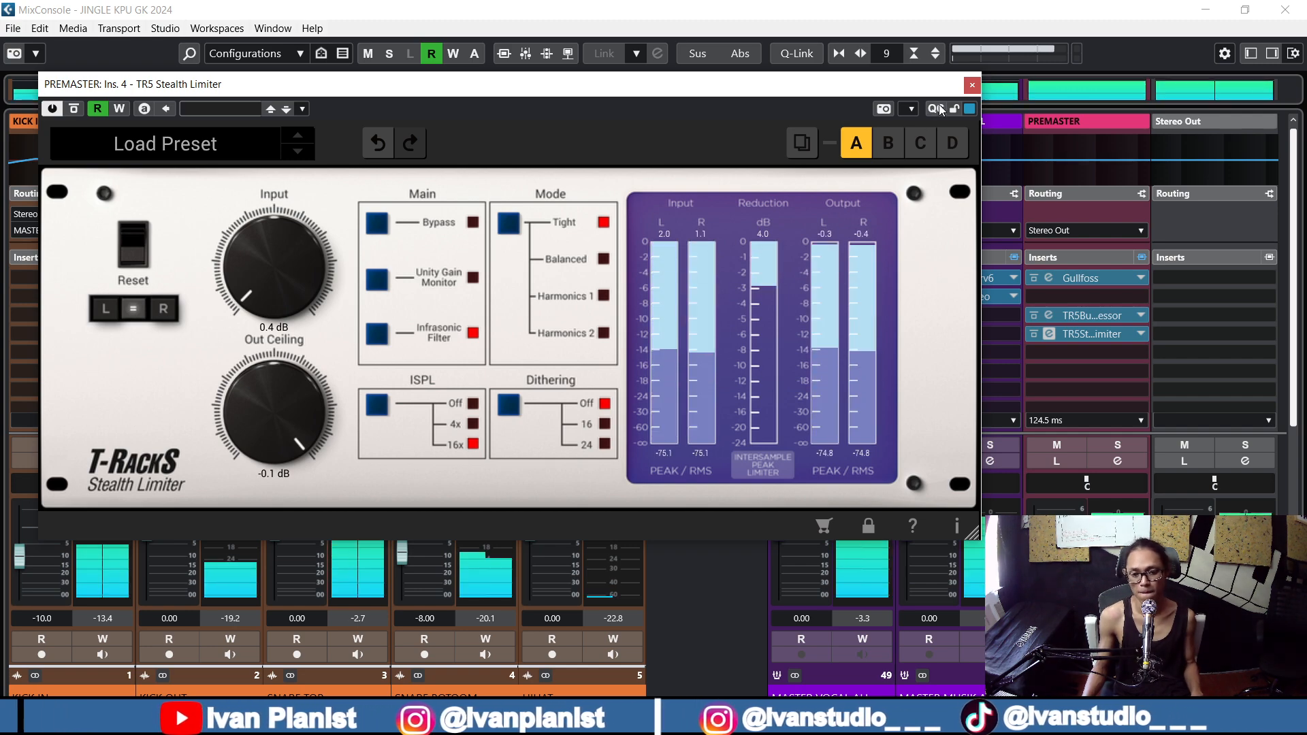
Step: Close the Stealth Limiter and compare the playing mix with all PREMASTER inserts bypassed and active, leaving them active
{"action": "left_click", "coordinate": [972, 86]}
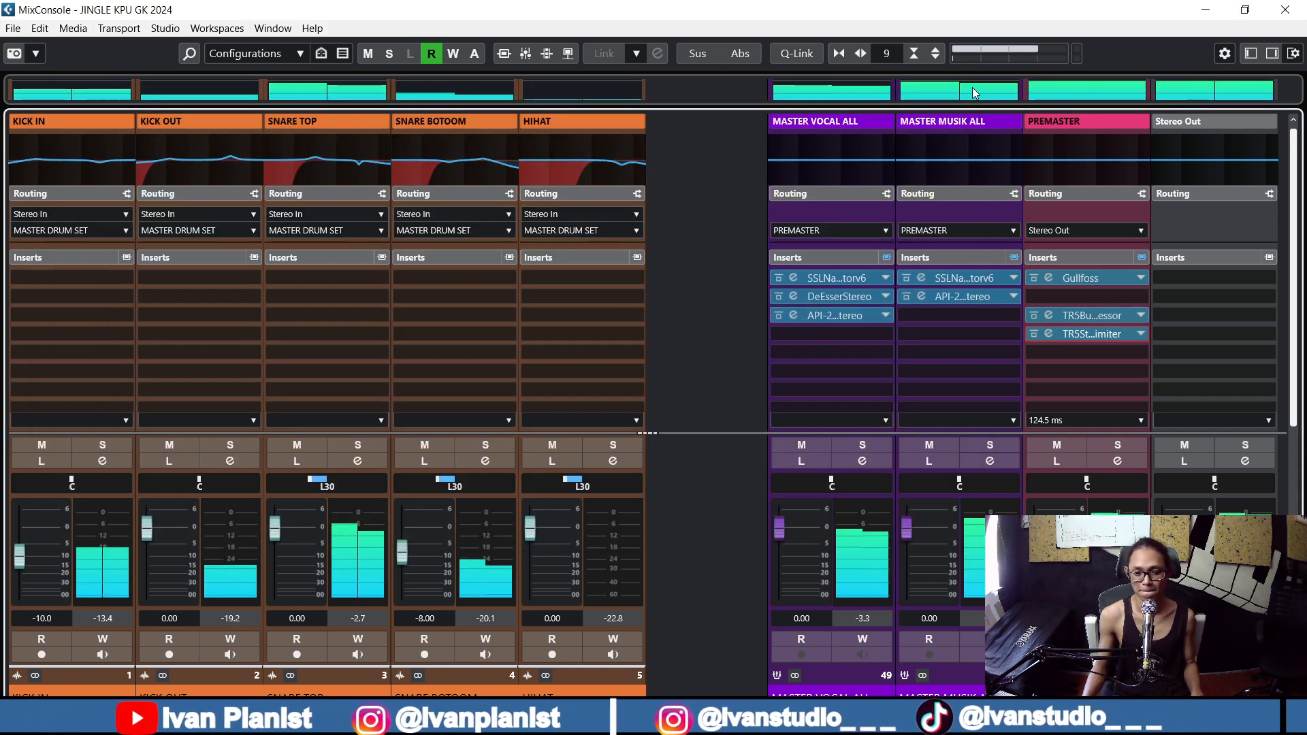
{"action": "left_click", "coordinate": [1142, 258]}
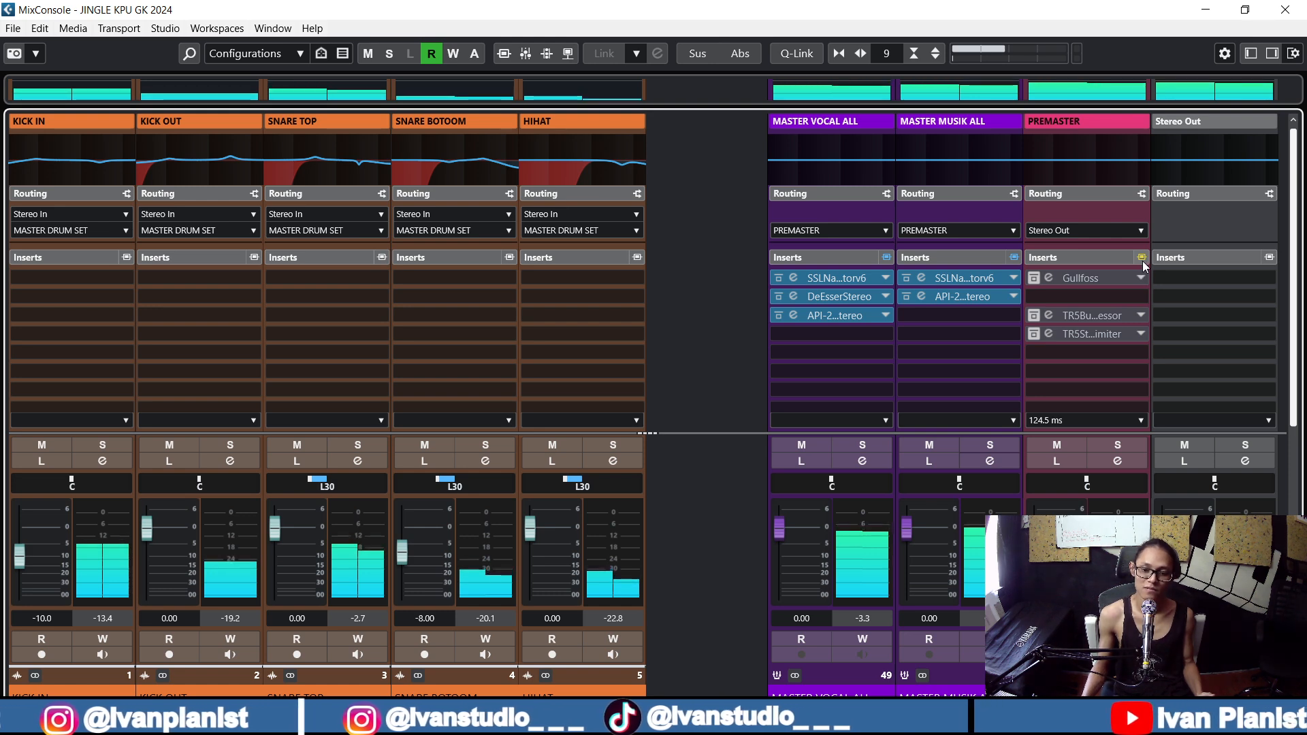
{"action": "left_click", "coordinate": [1142, 258]}
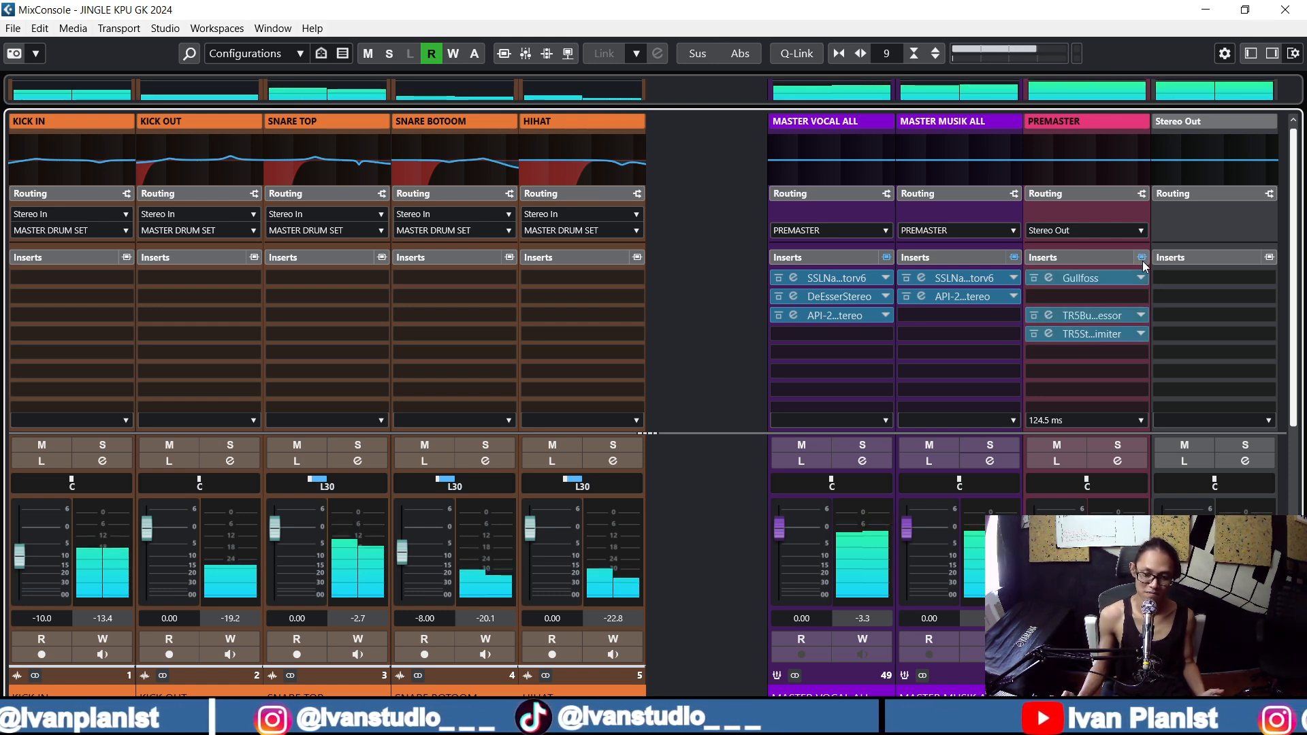